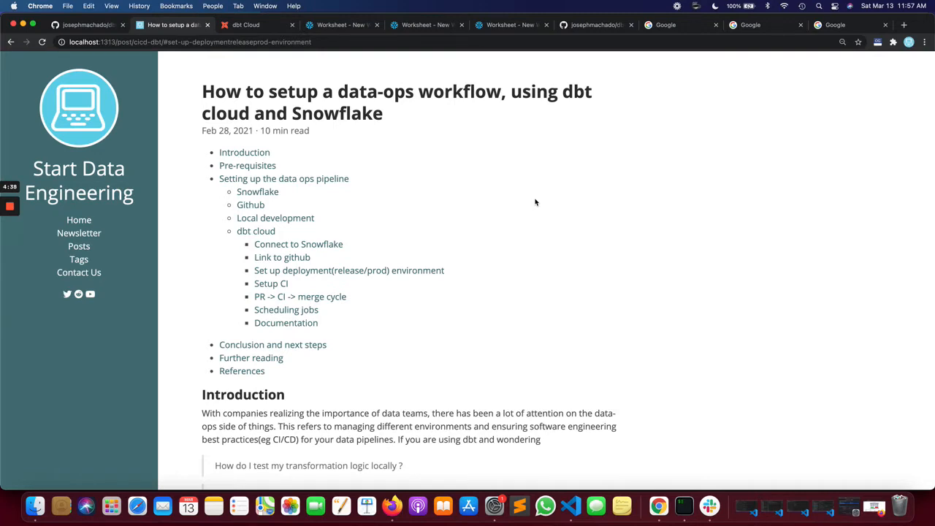
- Read the post's introduction and prerequisites, and examine the diagram of the data ops pipeline
scroll(535, 202, down, 5)
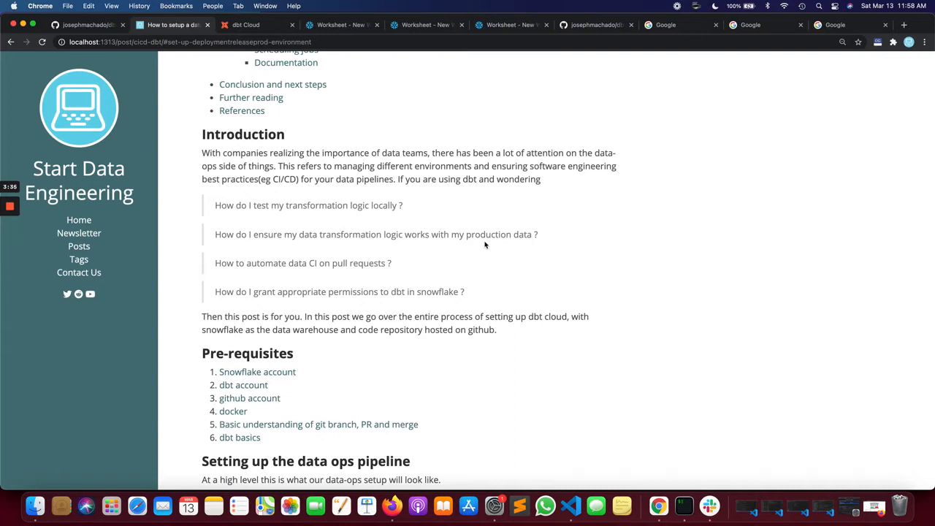
scroll(484, 245, down, 5)
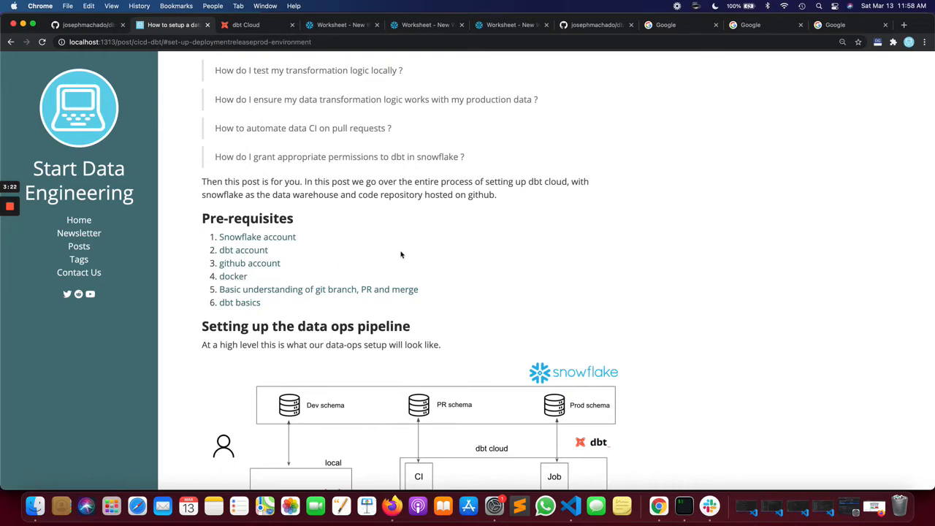
scroll(401, 254, down, 4)
scroll(252, 98, up, 1)
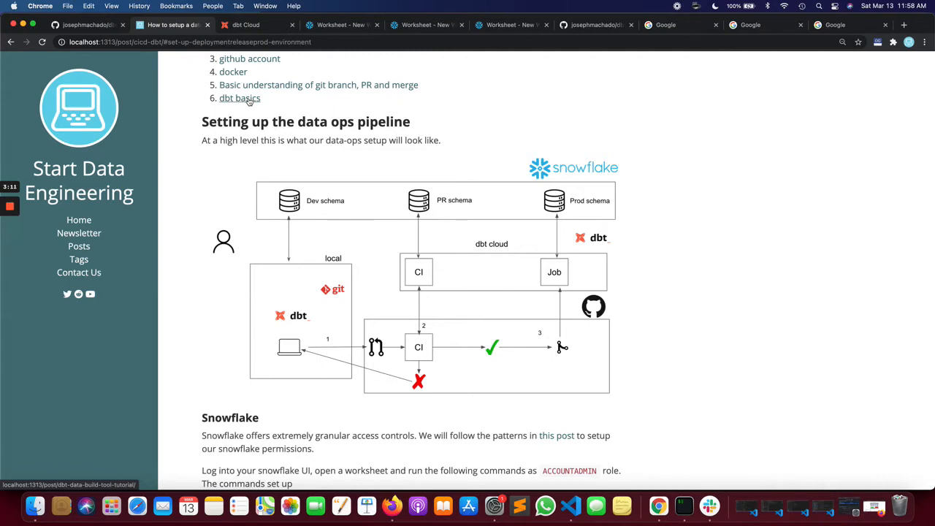
scroll(278, 163, down, 1)
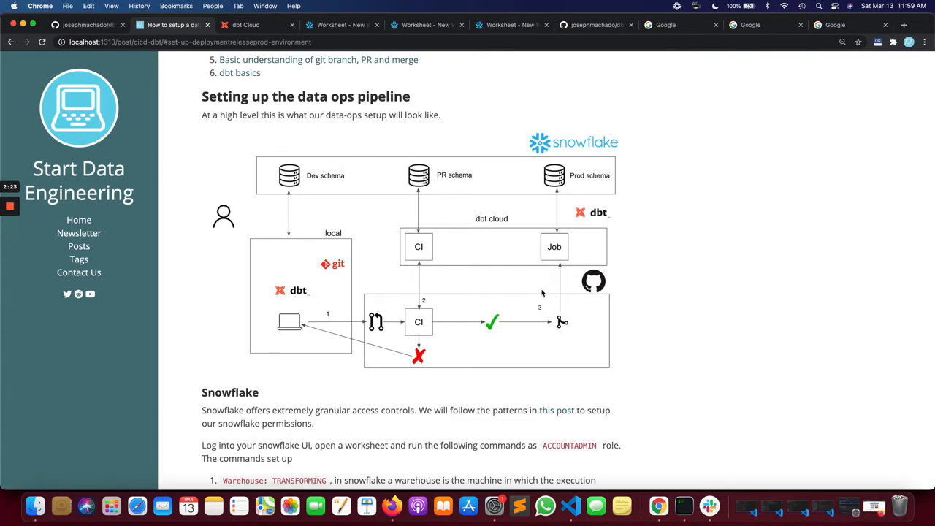
- Review the Snowflake section's list of objects and the user and role columns of its production and development table
scroll(565, 347, down, 5)
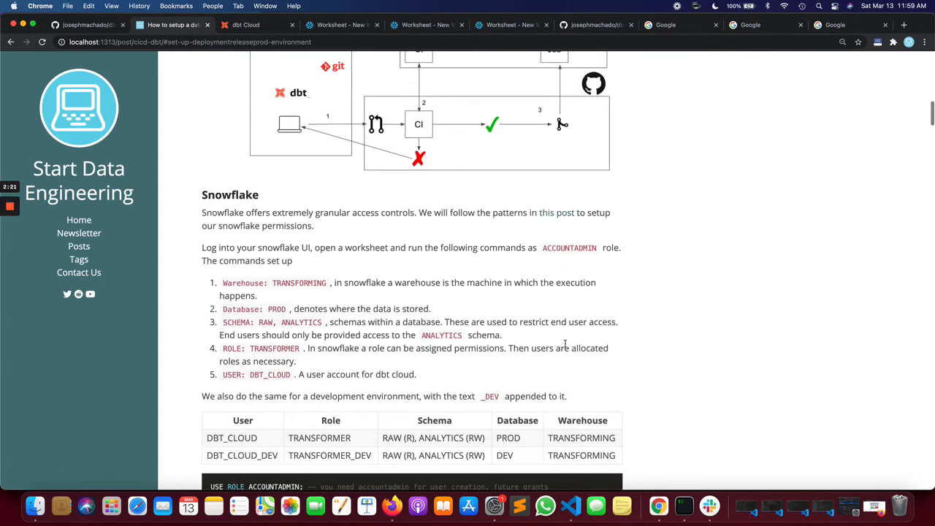
scroll(563, 347, down, 3)
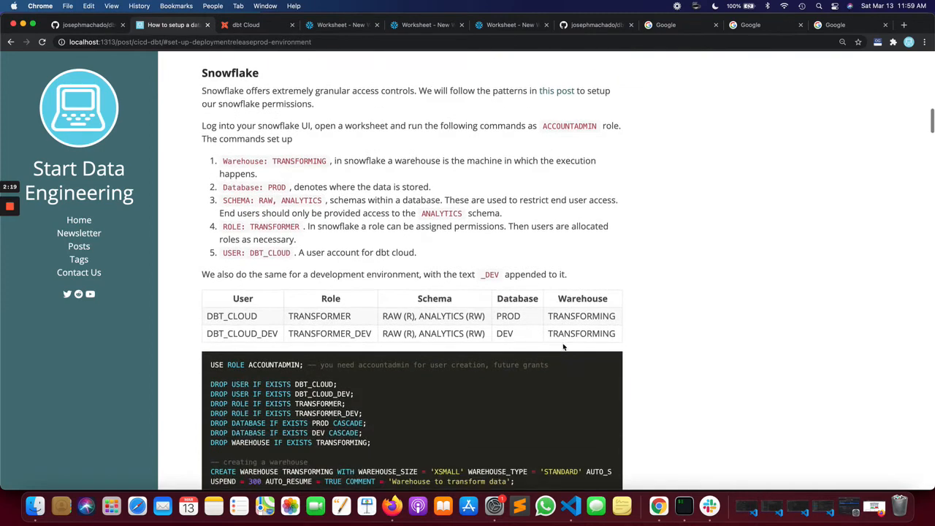
drag(201, 229, 636, 266)
click(619, 269)
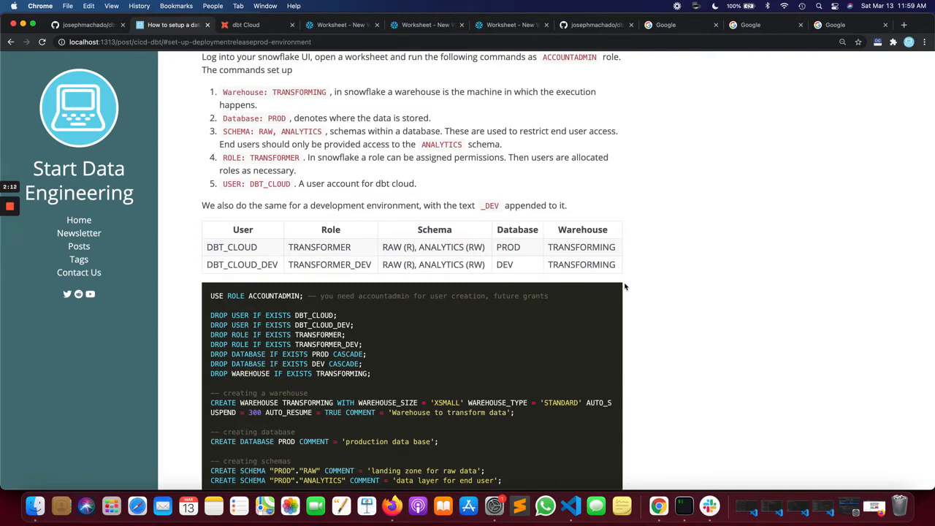
double_click(239, 266)
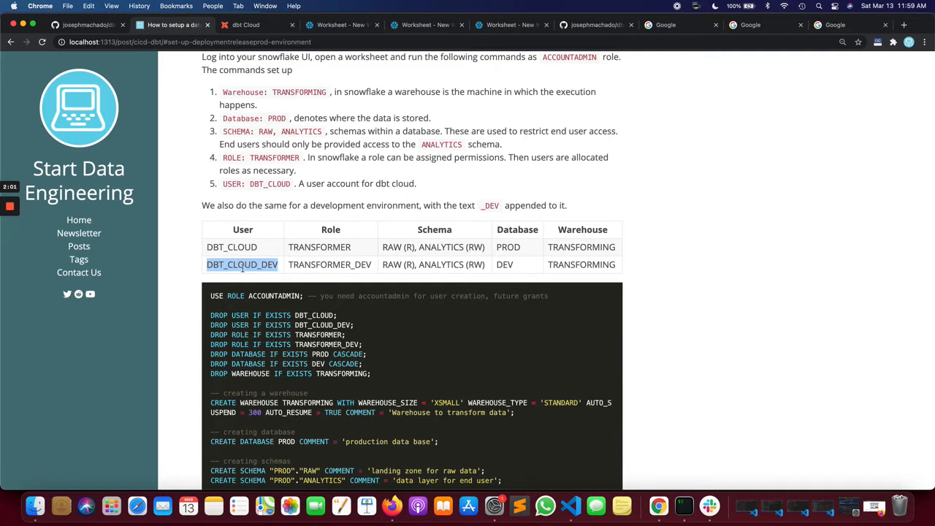
click(335, 250)
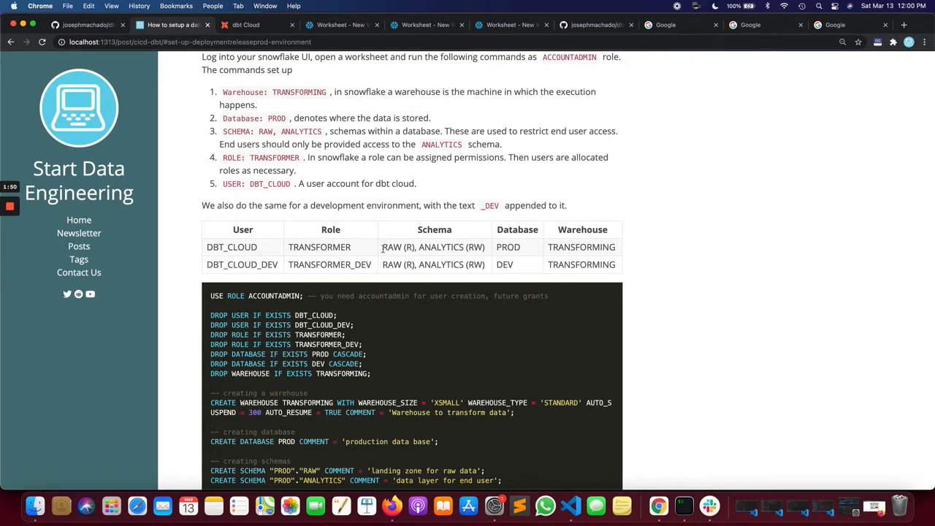
- Examine the table's RAW and ANALYTICS schema permissions and the database and warehouse assigned to the production role
drag(382, 248, 404, 248)
double_click(506, 248)
double_click(456, 248)
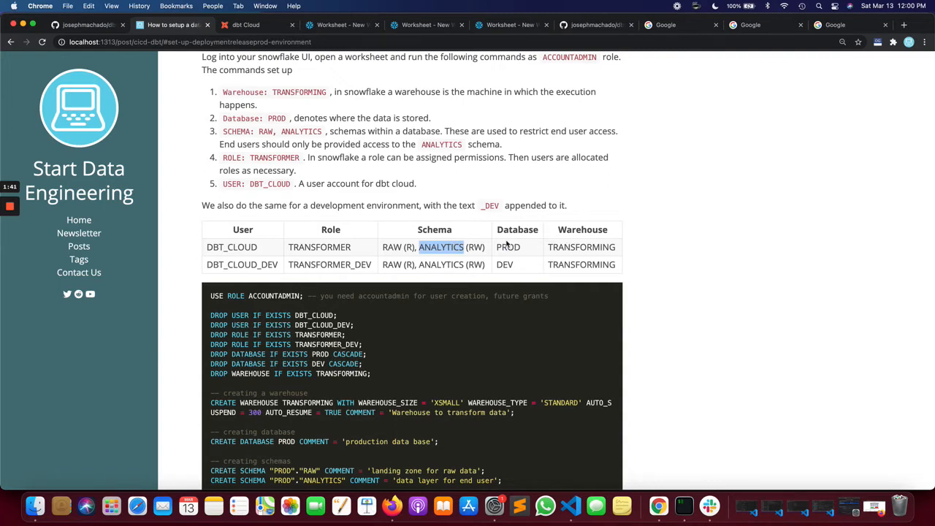
double_click(396, 247)
double_click(422, 247)
double_click(394, 248)
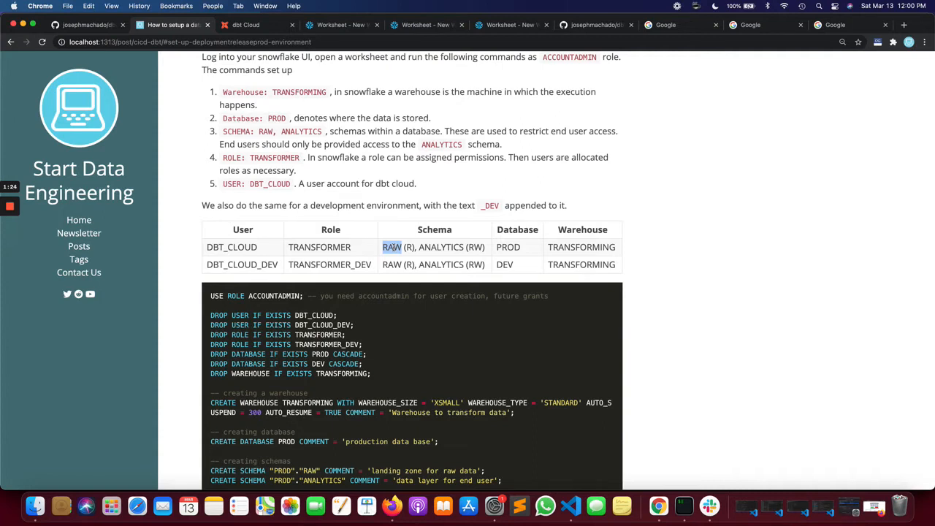
double_click(422, 248)
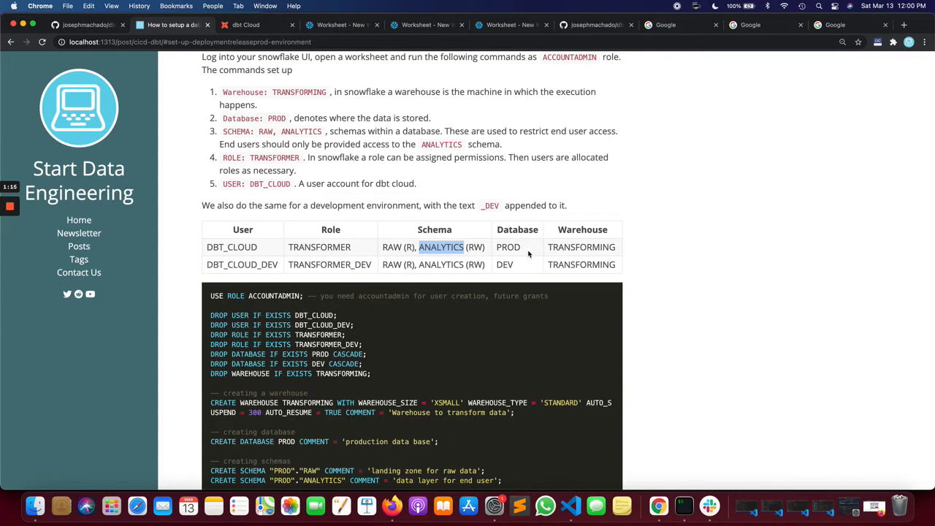
double_click(558, 248)
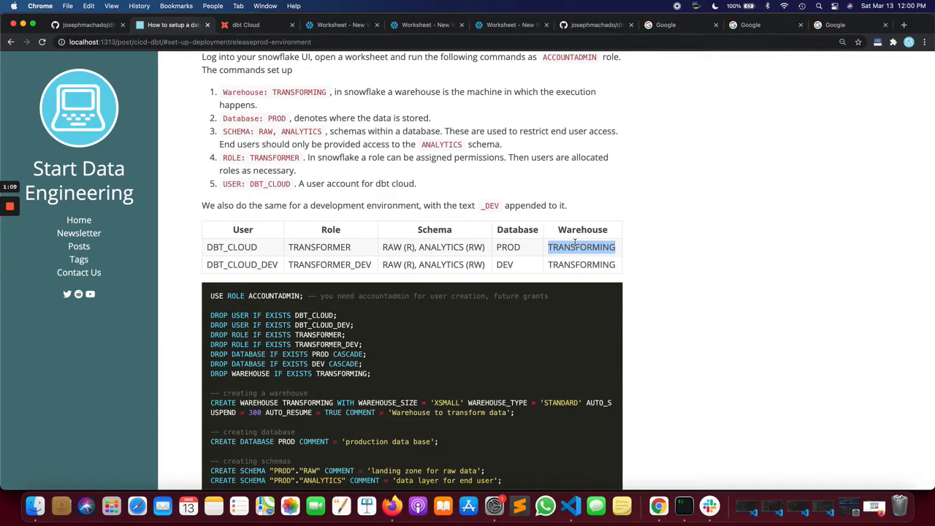
scroll(576, 243, up, 1)
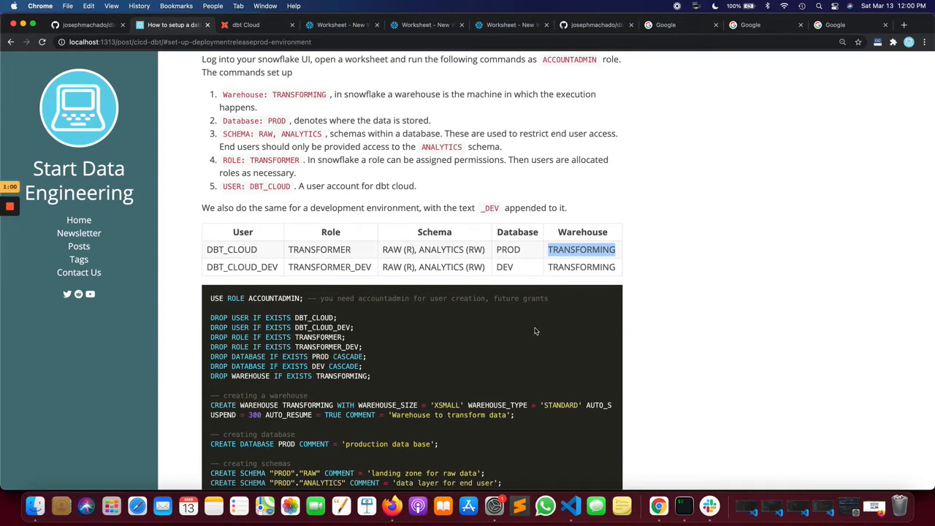
- Examine the Snowflake setup script's commands that create the warehouse, PROD database, schemas and TRANSFORMER access role
scroll(448, 405, down, 5)
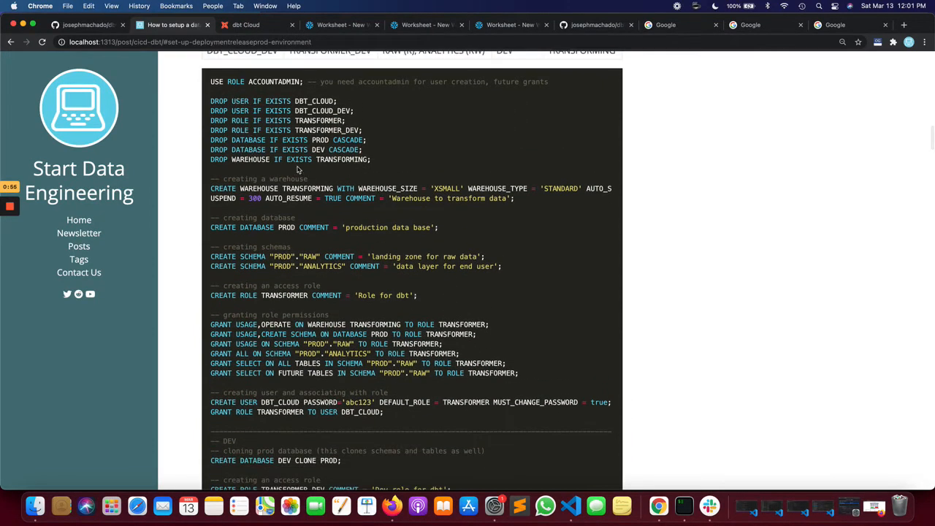
scroll(220, 117, up, 2)
drag(204, 103, 638, 125)
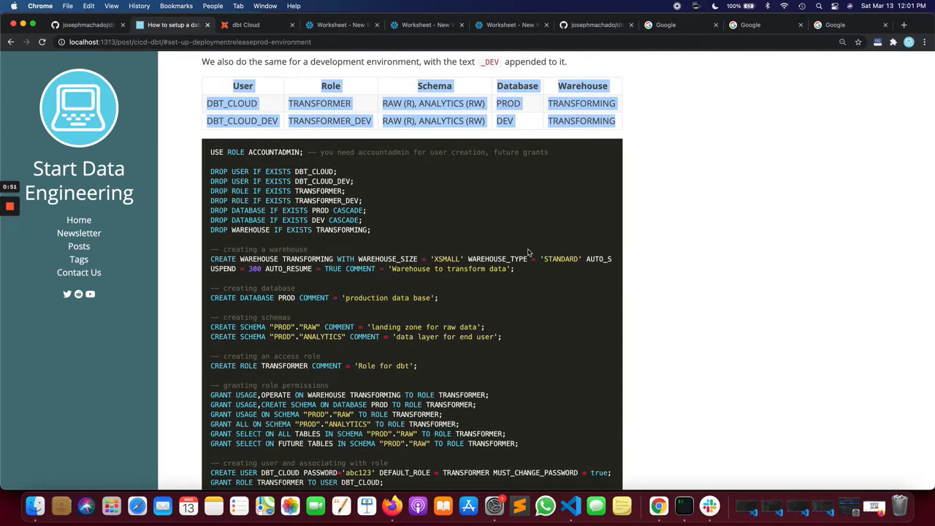
scroll(362, 281, down, 1)
scroll(380, 234, down, 1)
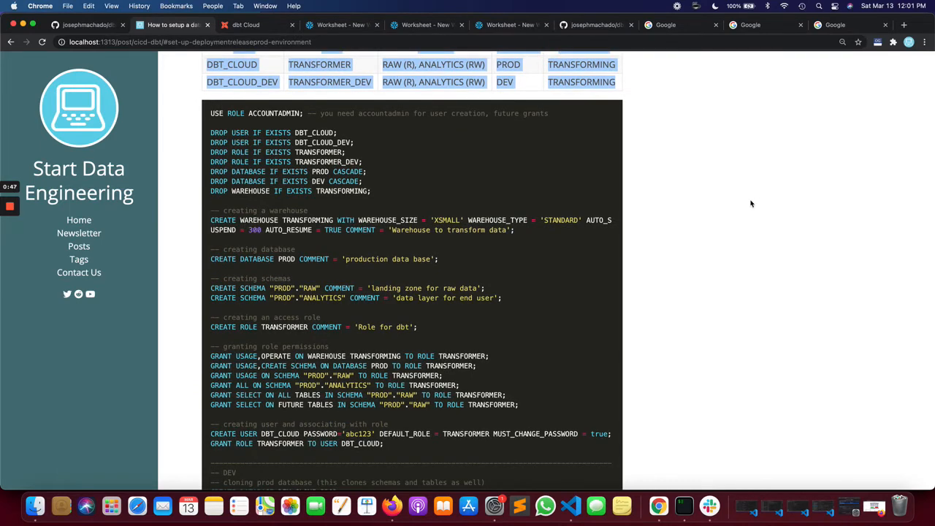
scroll(650, 227, down, 2)
scroll(497, 232, up, 2)
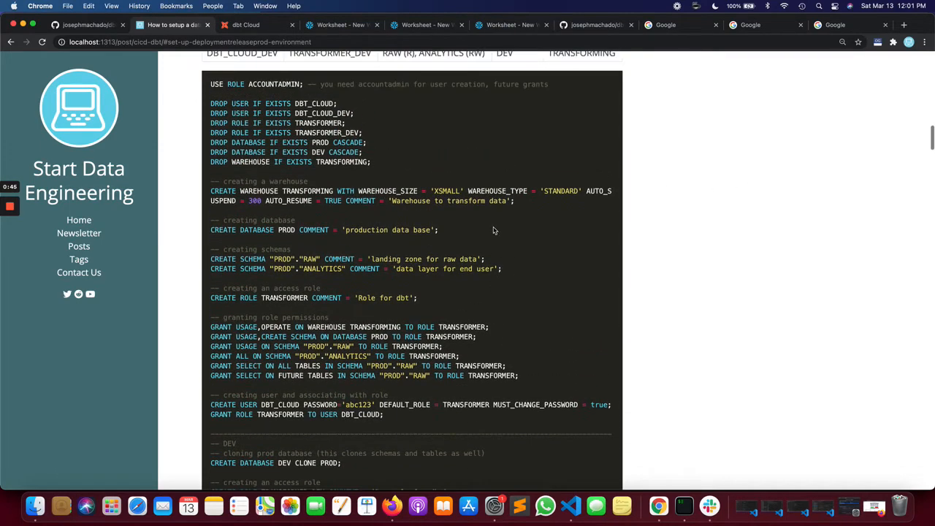
drag(314, 188, 223, 181)
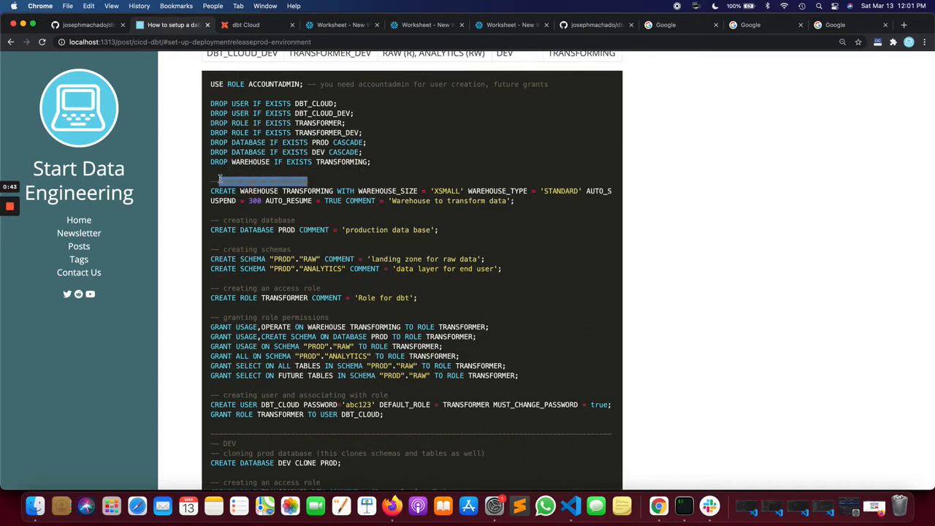
drag(219, 220, 300, 223)
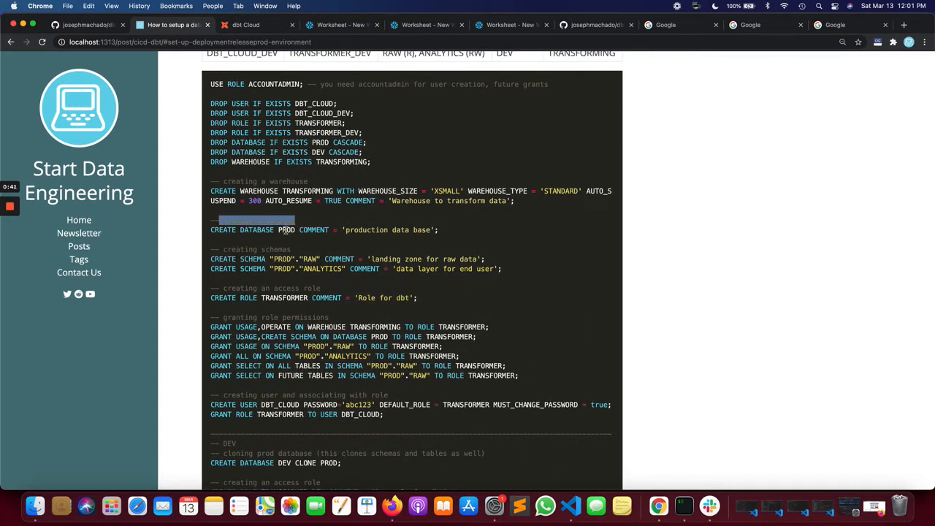
drag(224, 249, 304, 253)
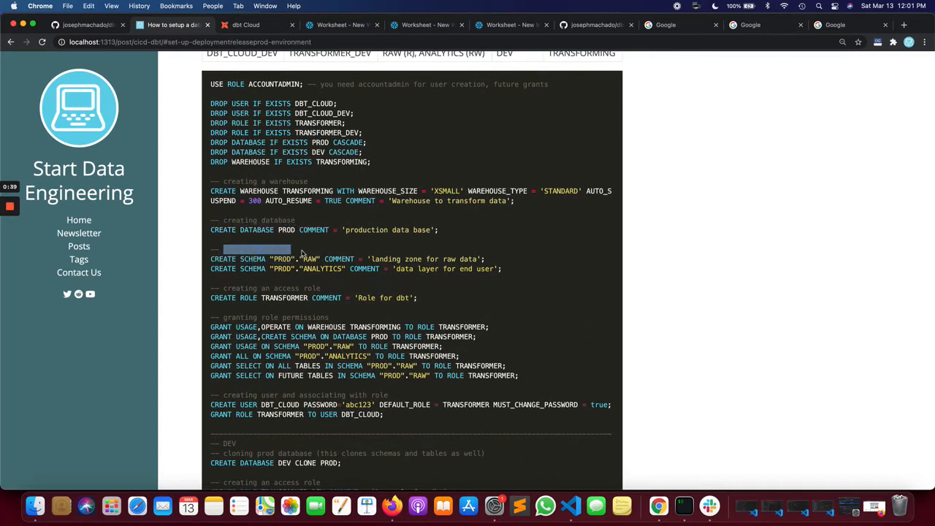
drag(223, 289, 325, 293)
scroll(325, 292, down, 3)
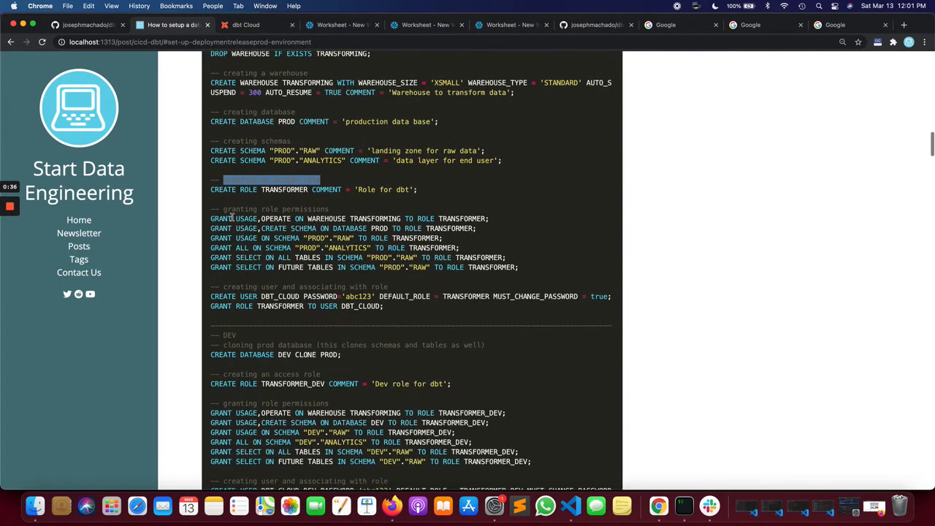
- Examine the script's permission grants for the TRANSFORMER role and the creation of the DBT_CLOUD user
drag(223, 209, 521, 280)
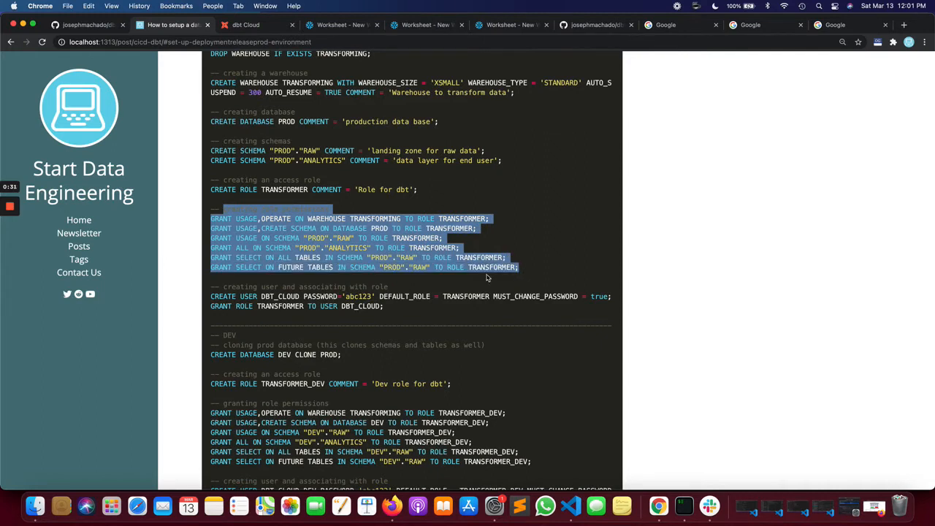
drag(224, 287, 411, 288)
double_click(282, 297)
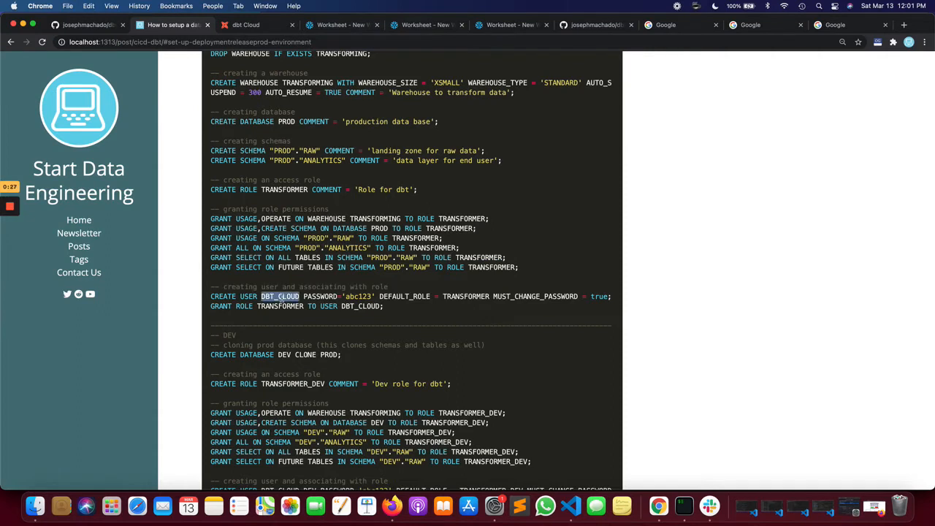
double_click(353, 307)
- Review the script's DEV commands and the Snowflake console login instructions for the DBT_CLOUD and DBT_CLOUD_DEV users
scroll(333, 340, down, 3)
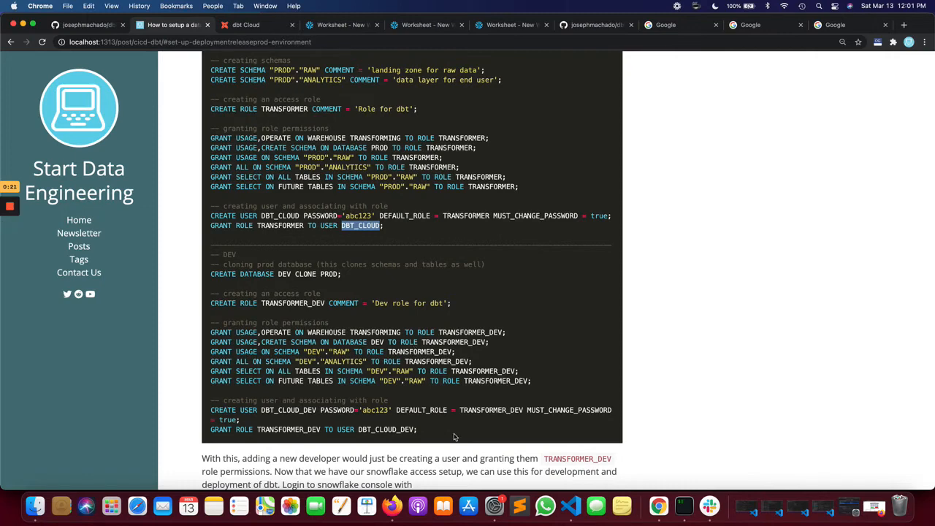
scroll(234, 327, down, 6)
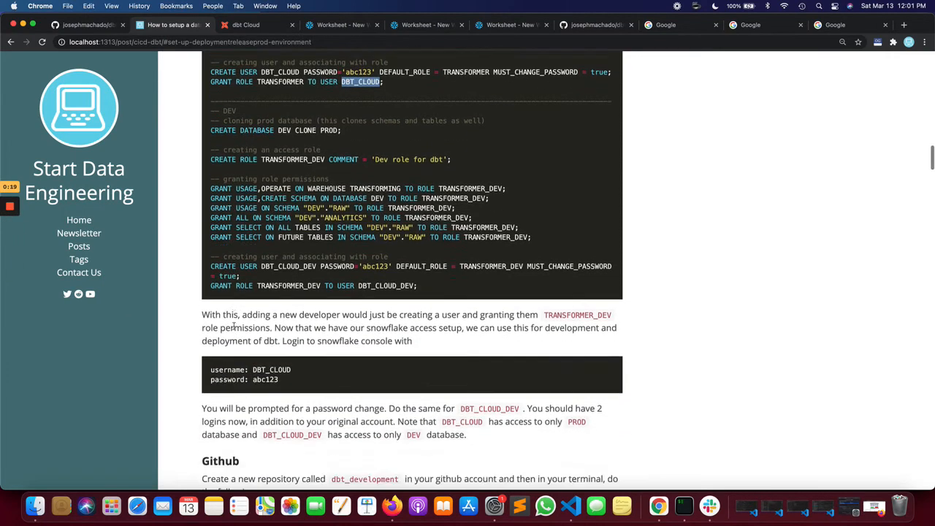
scroll(234, 326, up, 1)
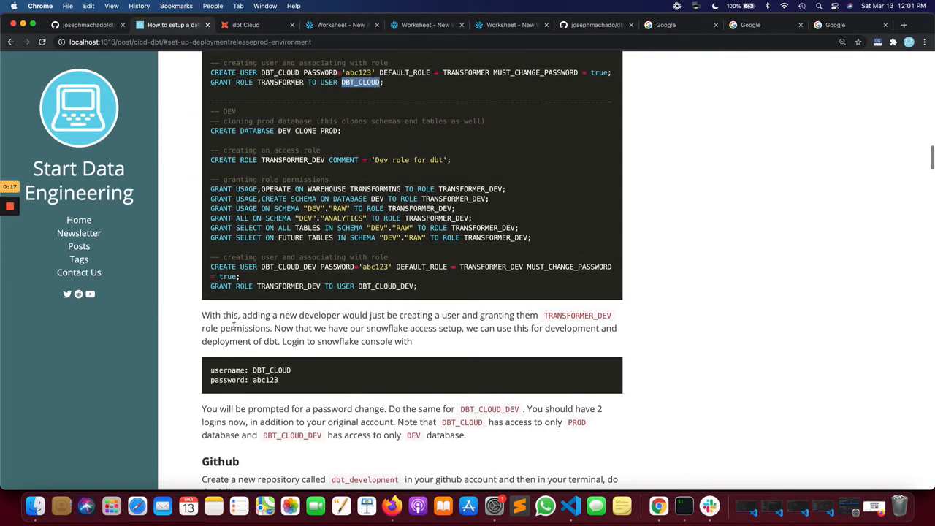
double_click(268, 371)
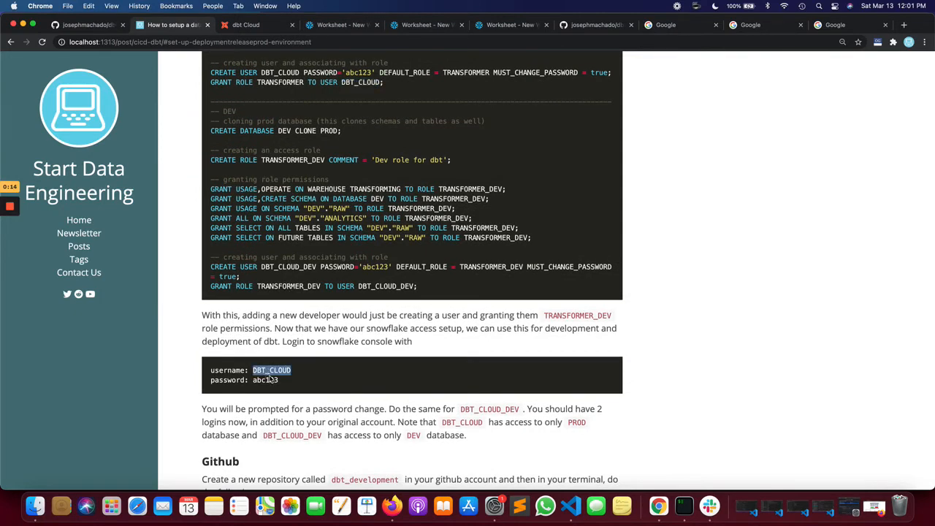
click(286, 275)
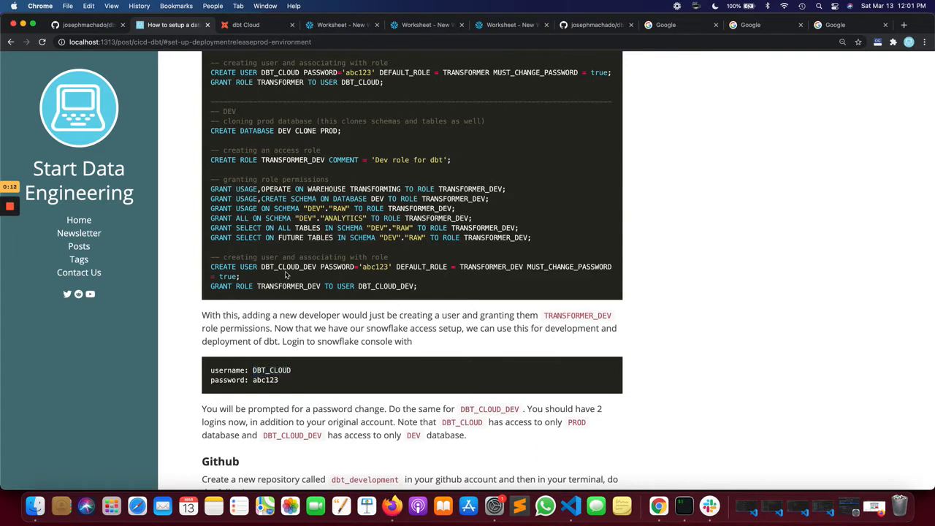
double_click(289, 267)
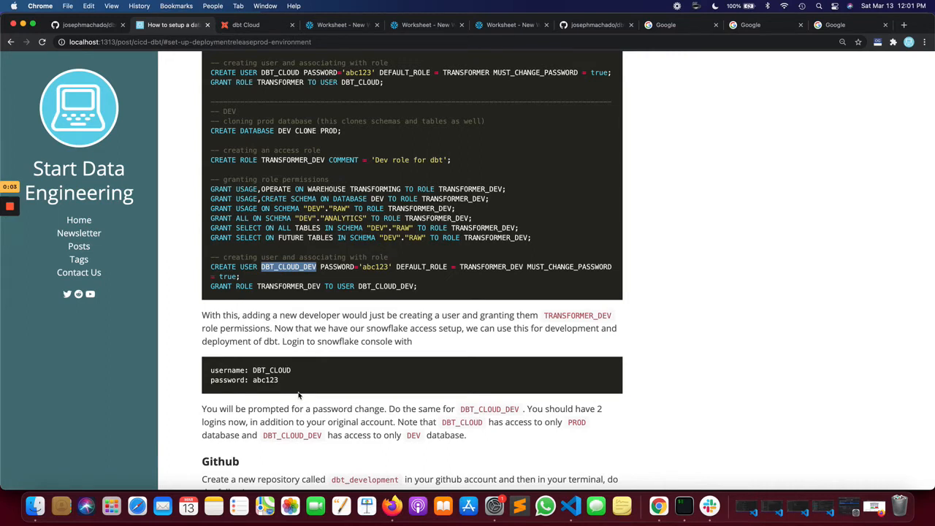
click(8, 210)
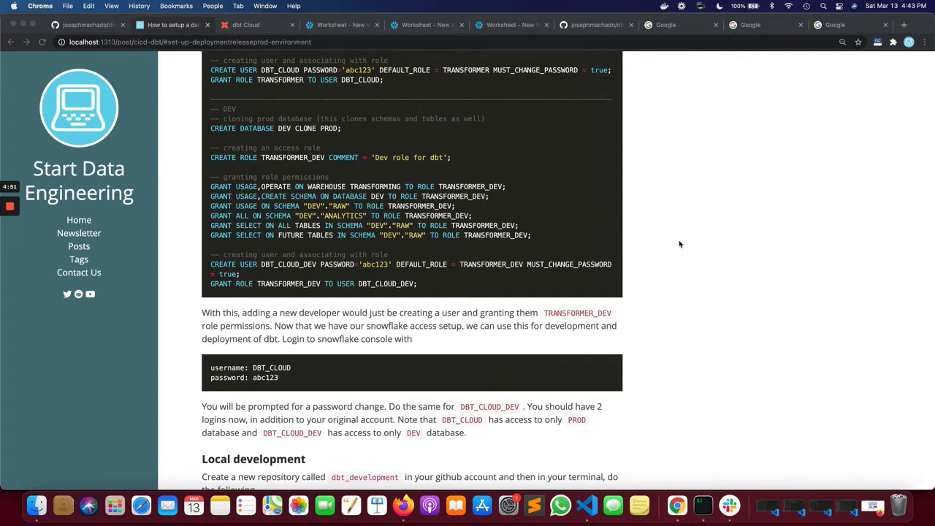
- Read the Local development section's git commands for setting up the dbt_development repository, down to the profiles.yml configuration
scroll(678, 241, down, 5)
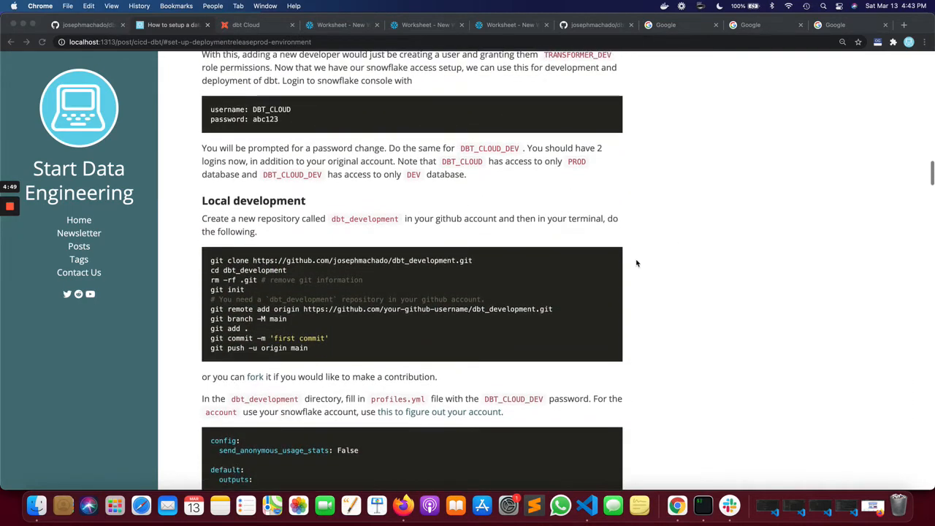
click(255, 263)
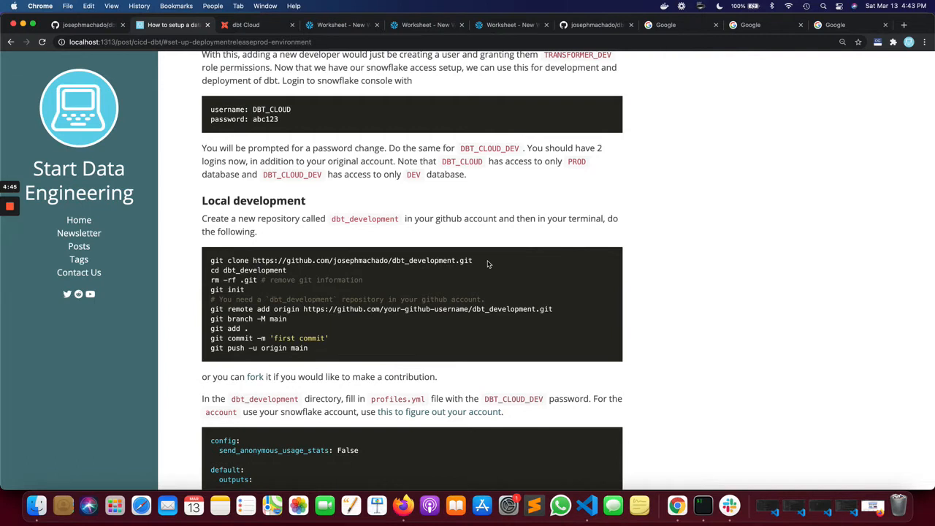
mouse_move(488, 264)
mouse_down()
mouse_move(249, 260)
mouse_move(330, 278)
mouse_up()
click(263, 281)
mouse_move(263, 280)
mouse_down()
mouse_move(211, 280)
mouse_move(247, 290)
mouse_up()
scroll(294, 318, down, 1)
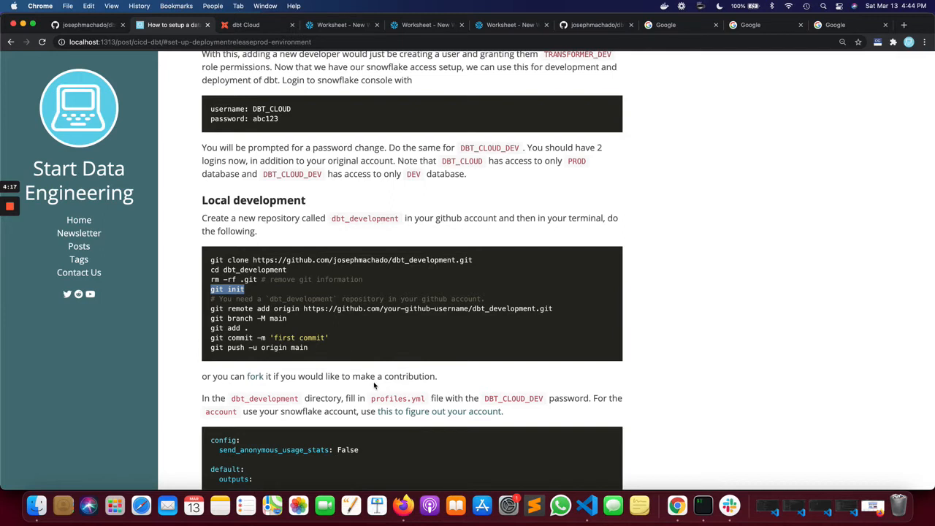
scroll(373, 381, down, 4)
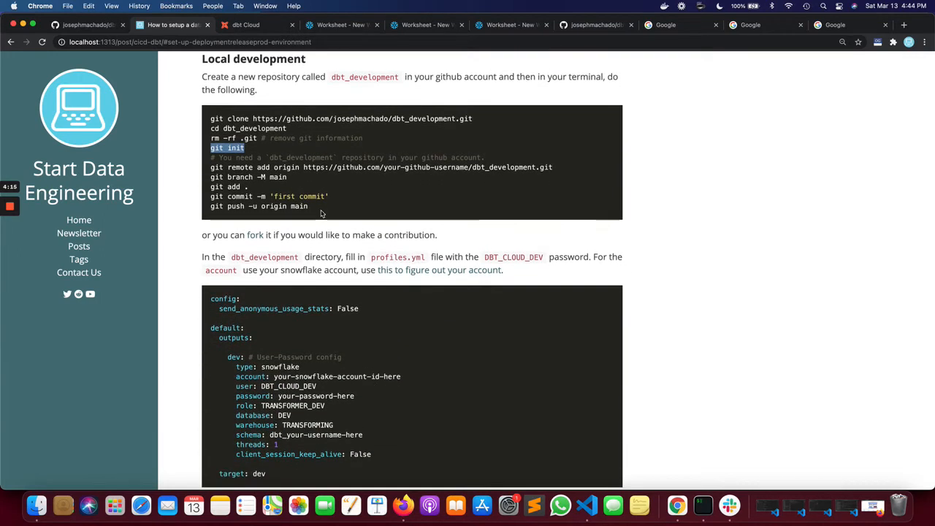
- Review the profiles.yml example, covering its dev output block, target setting and snowflake connection type
click(273, 118)
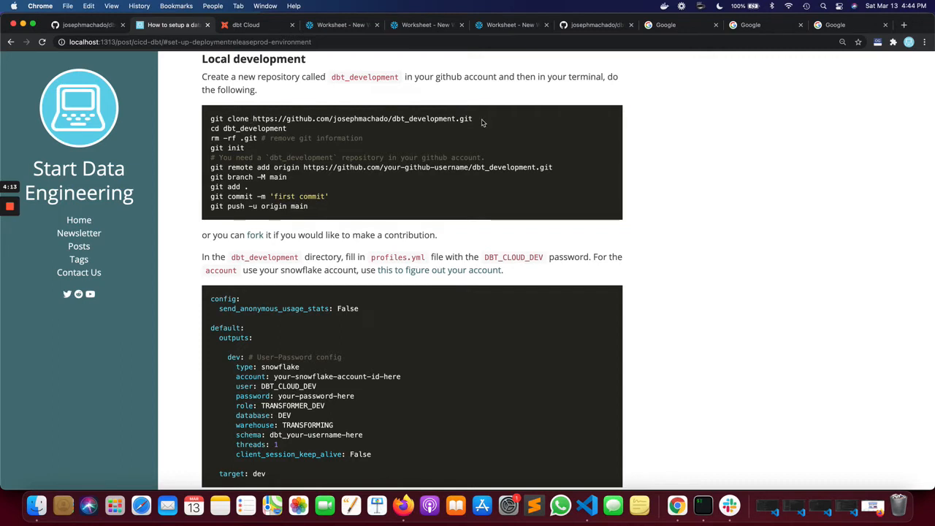
scroll(439, 310, down, 2)
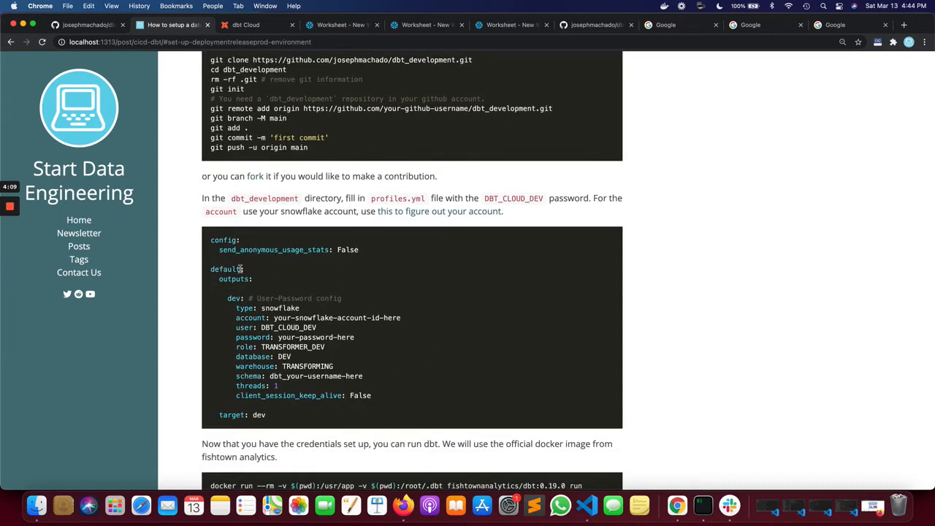
scroll(263, 310, down, 1)
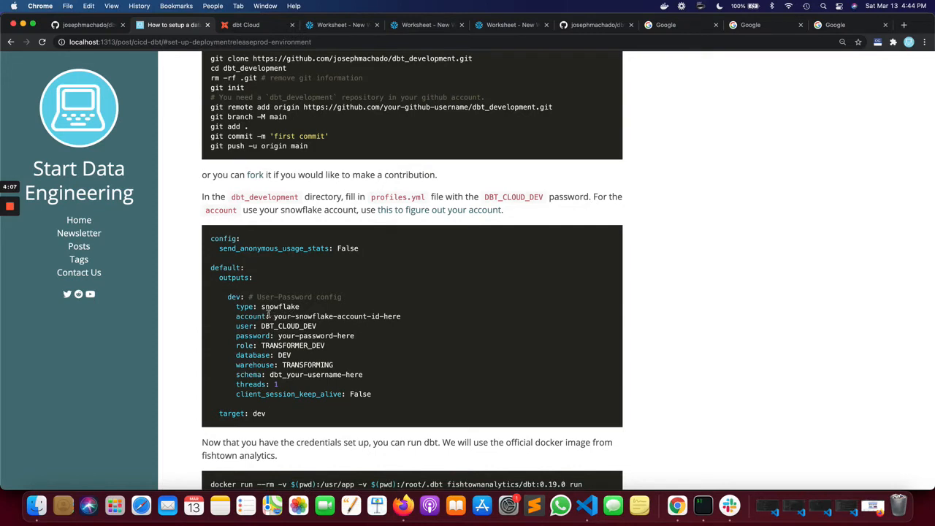
drag(235, 307, 380, 398)
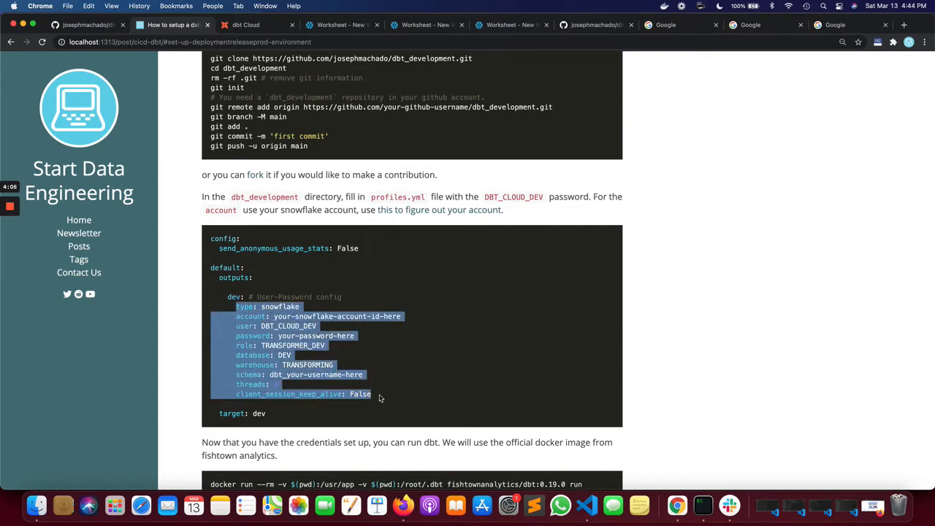
click(258, 414)
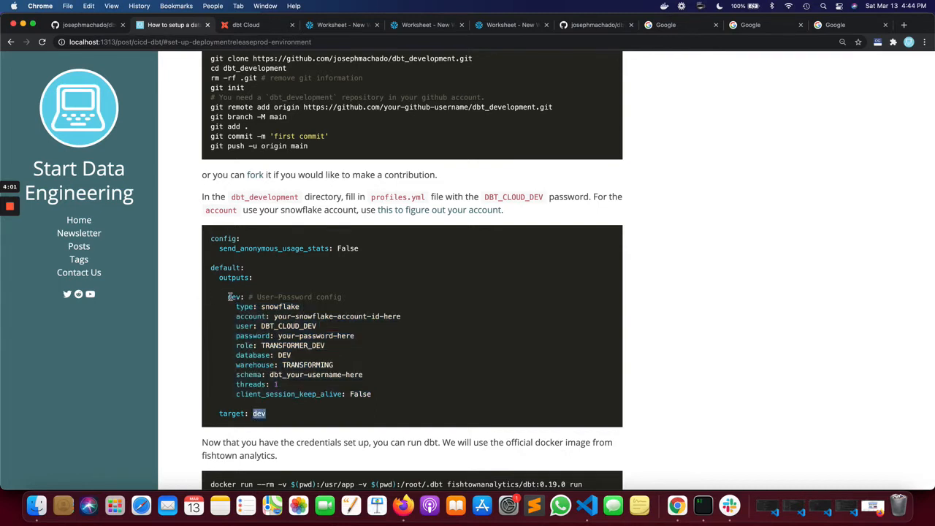
scroll(229, 298, up, 1)
double_click(232, 299)
scroll(264, 312, up, 1)
double_click(265, 312)
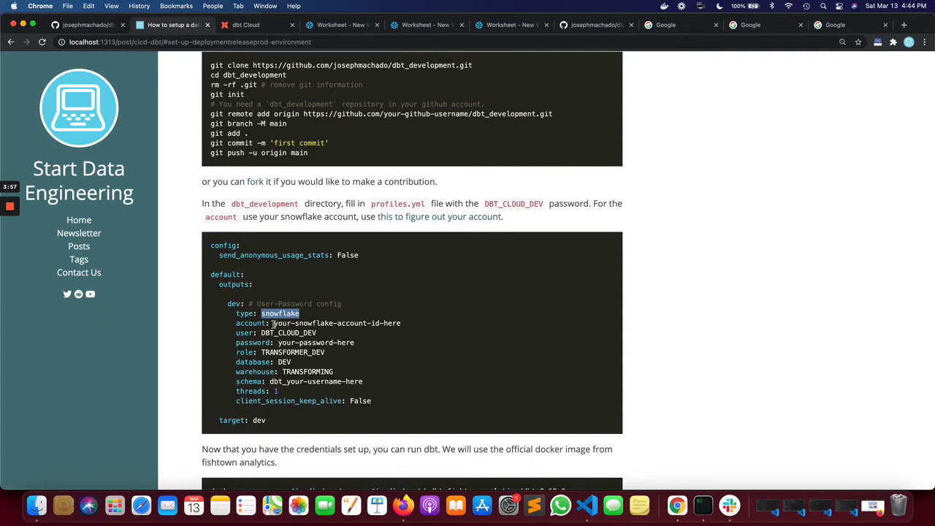
- Examine the dev profile's account, user, password, role, database, warehouse and schema entries
drag(274, 323, 401, 323)
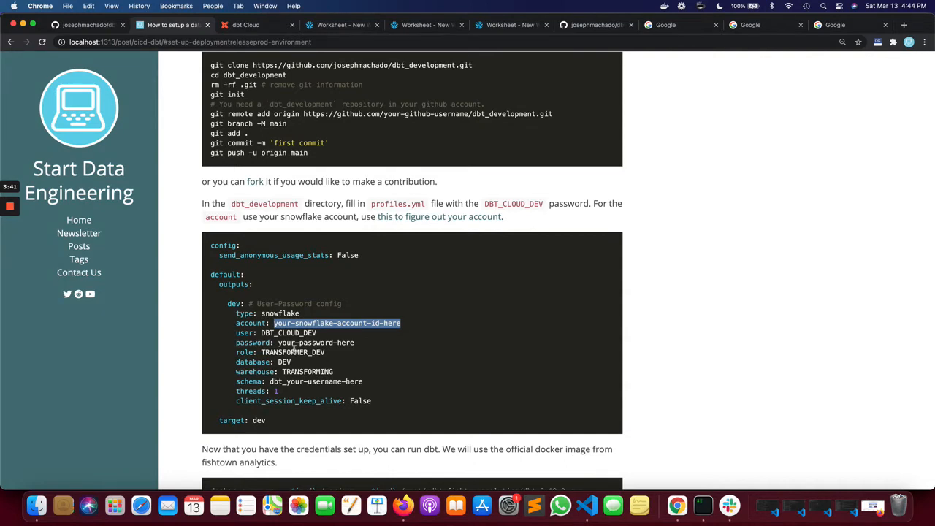
double_click(270, 333)
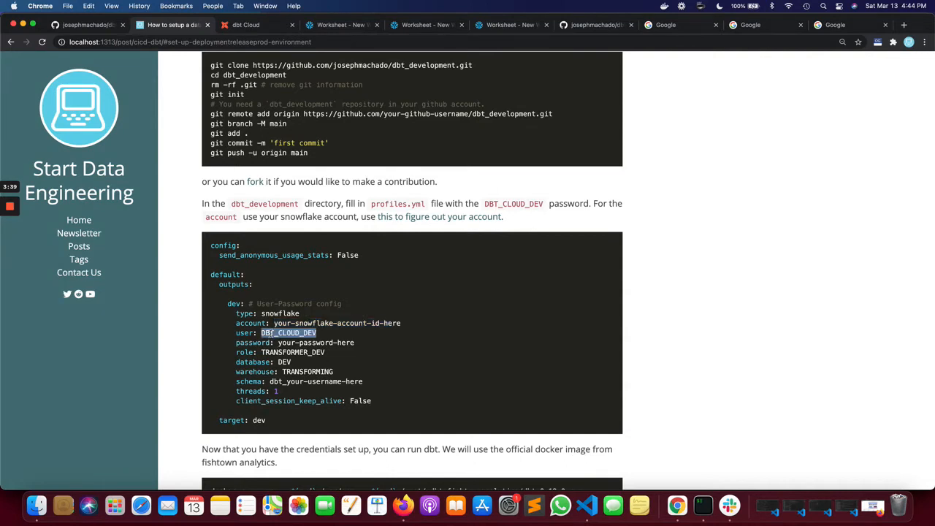
drag(277, 342, 356, 343)
double_click(292, 353)
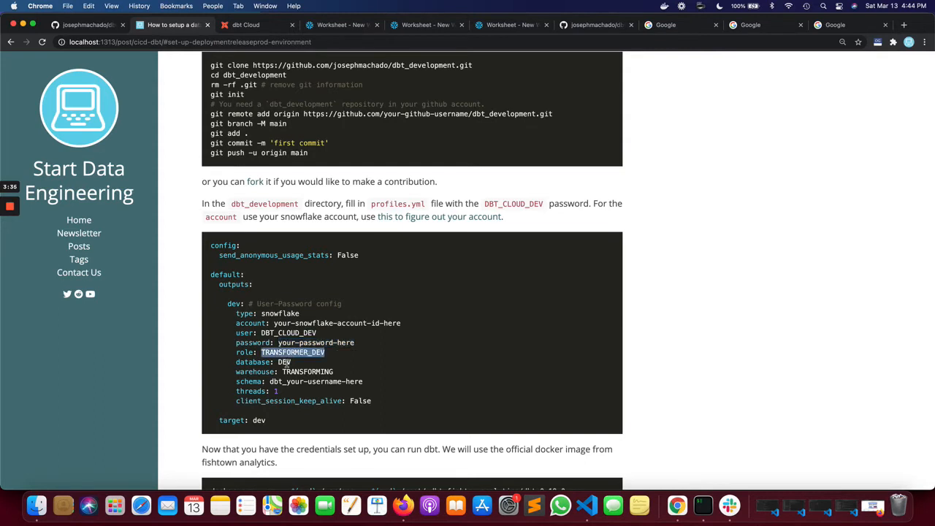
click(284, 362)
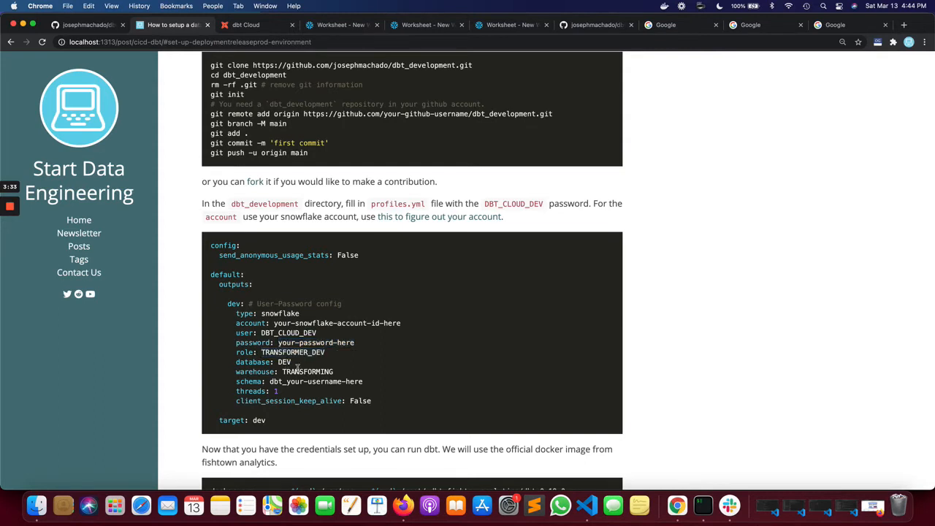
double_click(295, 372)
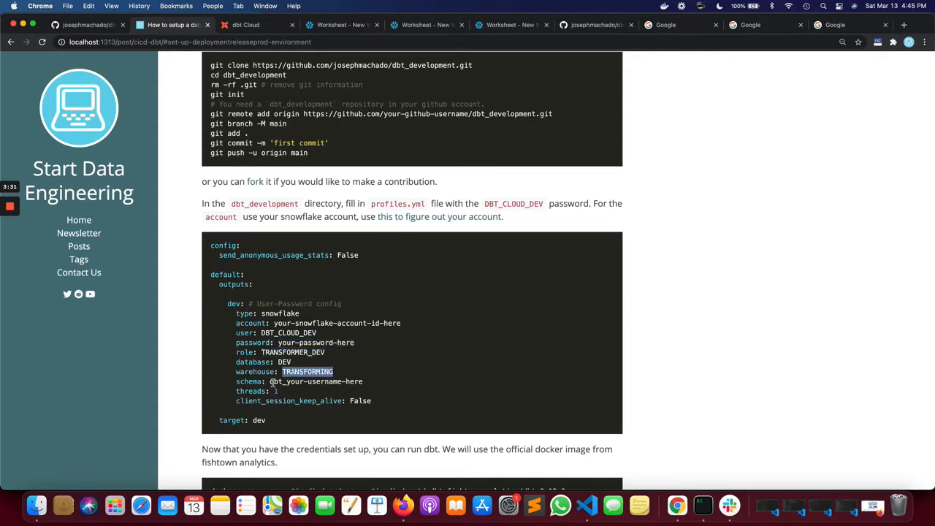
drag(286, 381, 370, 384)
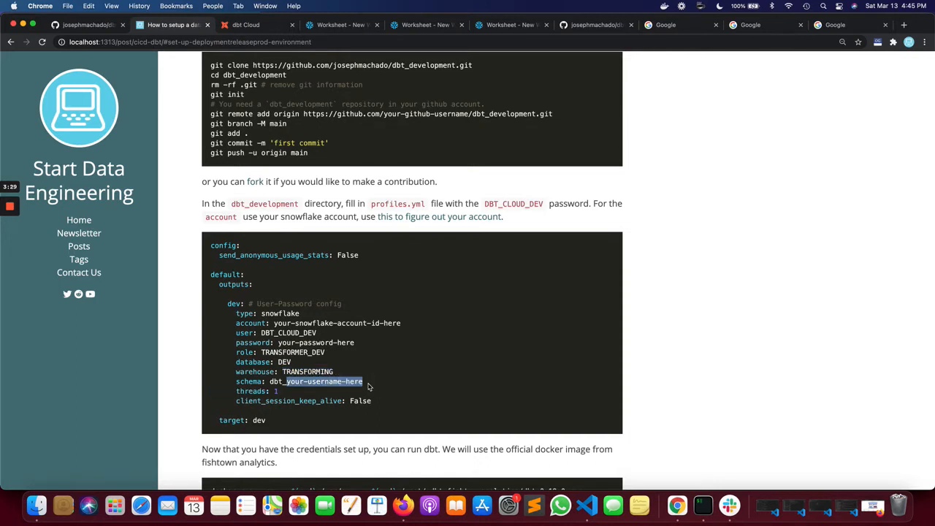
click(266, 387)
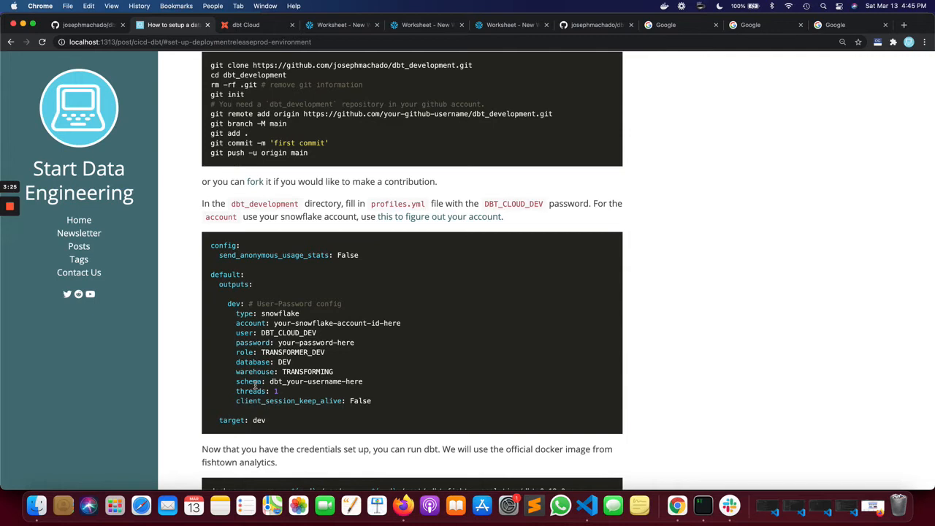
- Examine the dev profile's threads and client_session_keep_alive settings, continuing to the docker run section of the post
scroll(255, 384, down, 1)
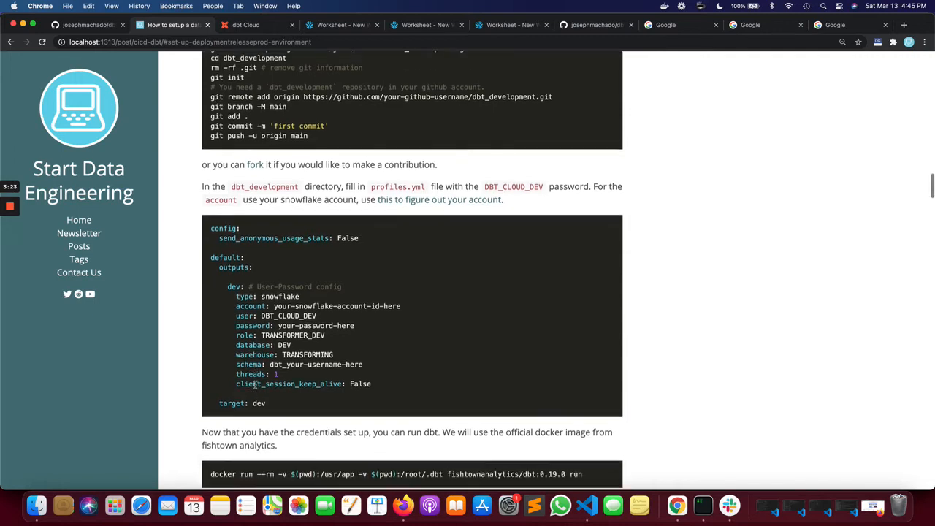
double_click(257, 364)
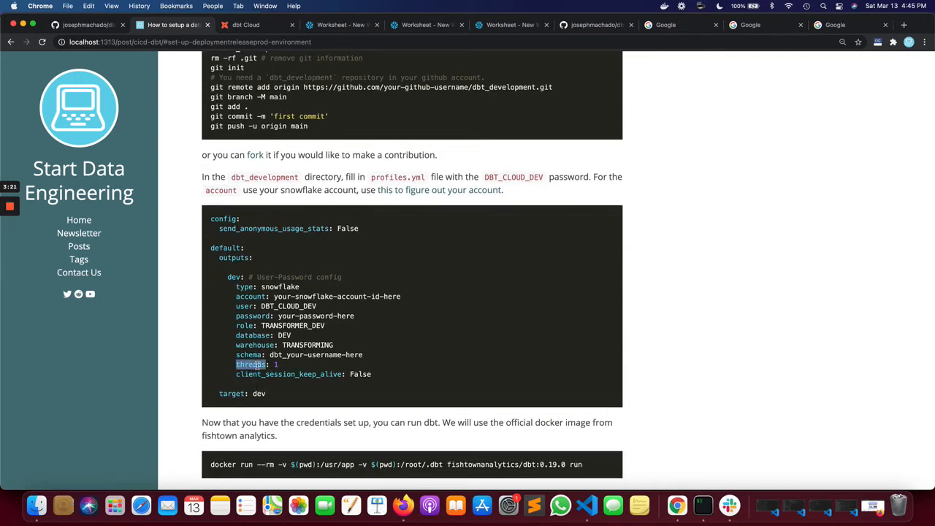
double_click(277, 364)
drag(236, 375, 388, 377)
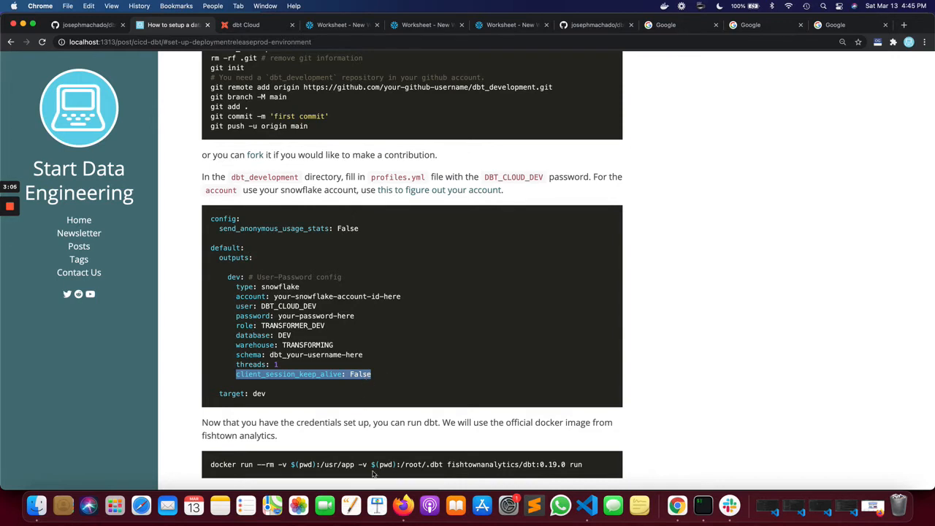
scroll(372, 473, down, 2)
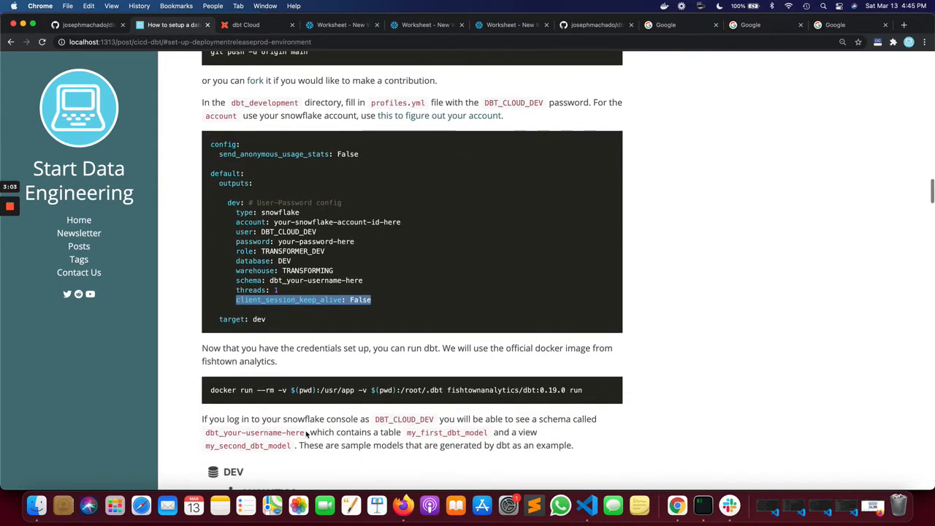
- Switch to iTerm2 and list the dbt_development project structure with the tree command
key(super+Tab)
key(super+Tab)
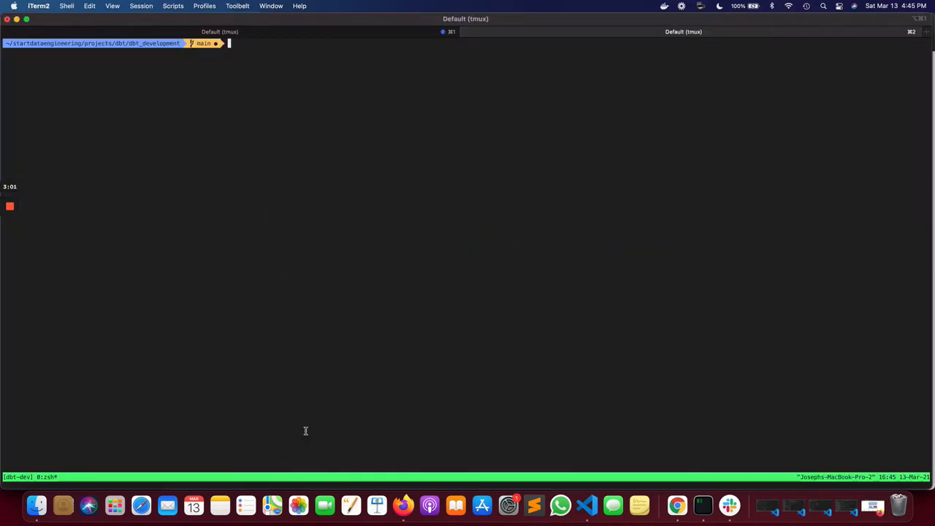
text(tree)
key(Return)
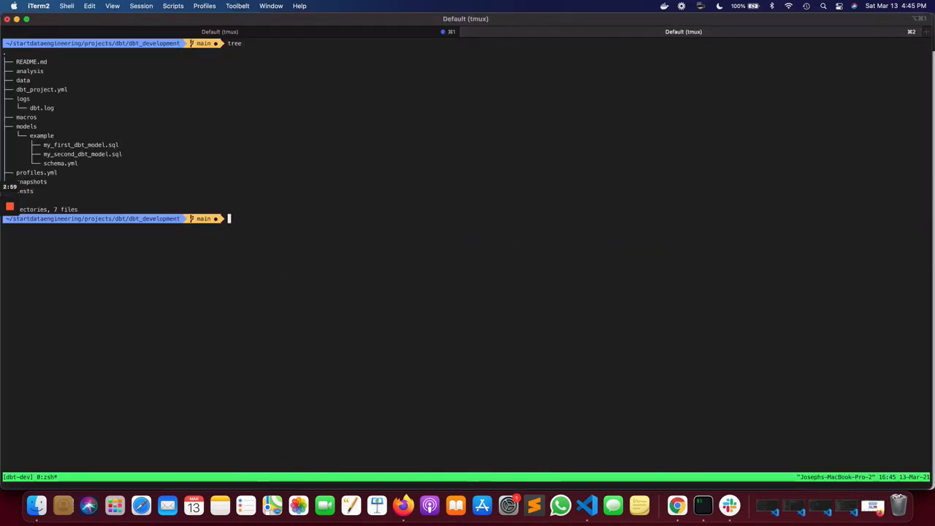
- Move the terminal window so the whole directory tree is readable, and highlight the example model files and profiles.yml
click(9, 190)
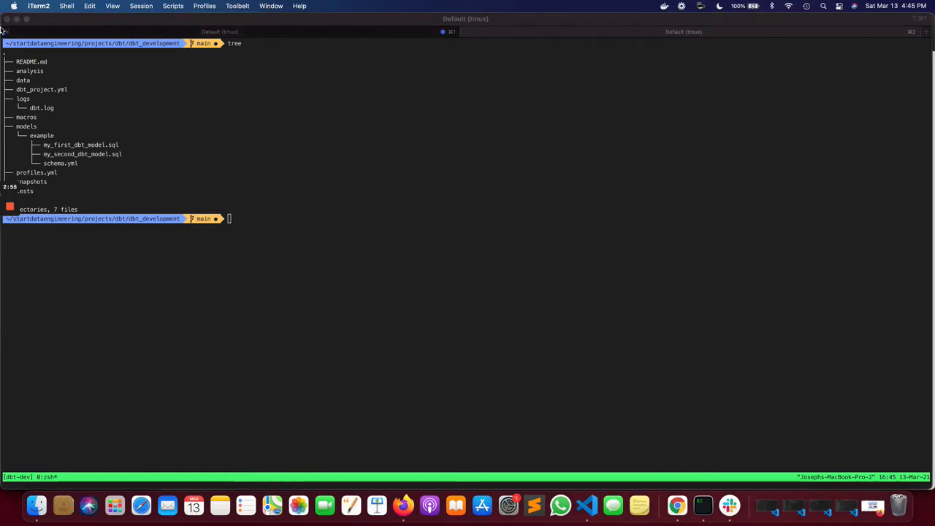
click(68, 21)
drag(68, 20, 129, 20)
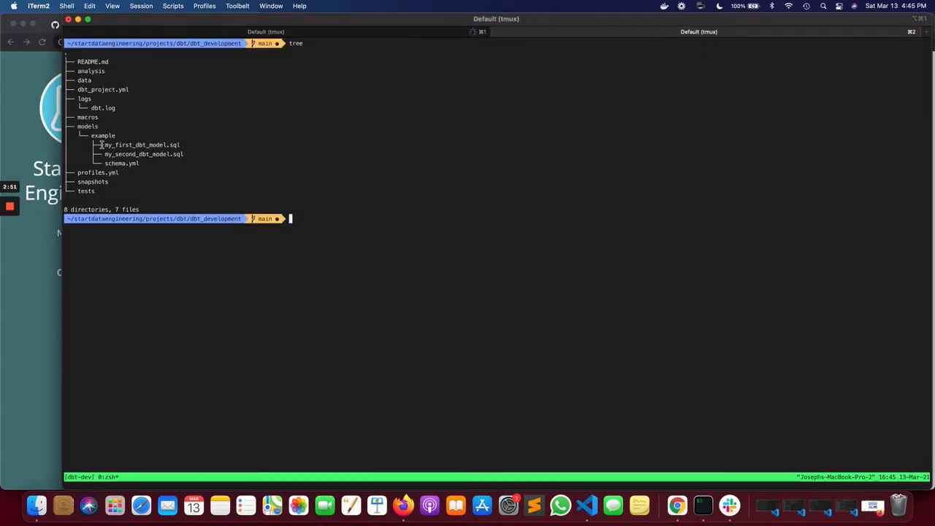
drag(100, 145, 175, 155)
double_click(89, 173)
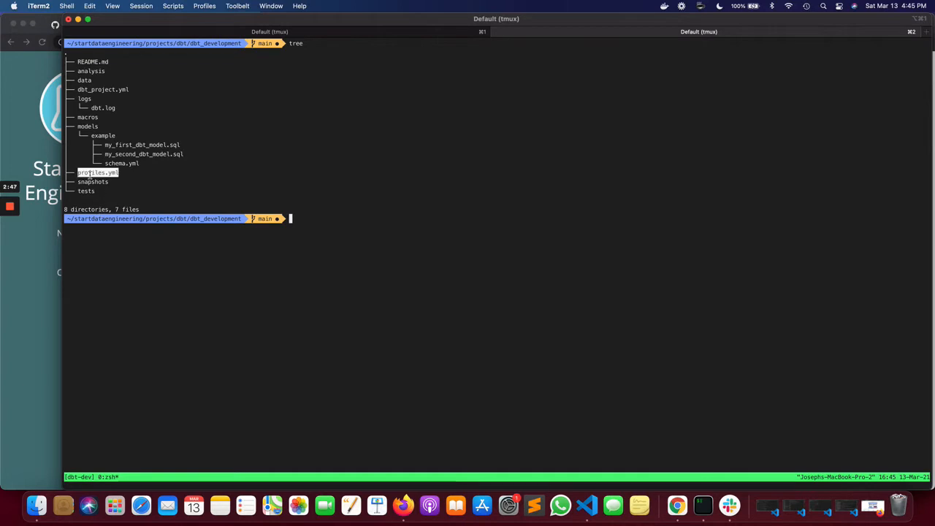
- Clear the terminal with the clear command and switch back to the blog post in Chrome
click(298, 299)
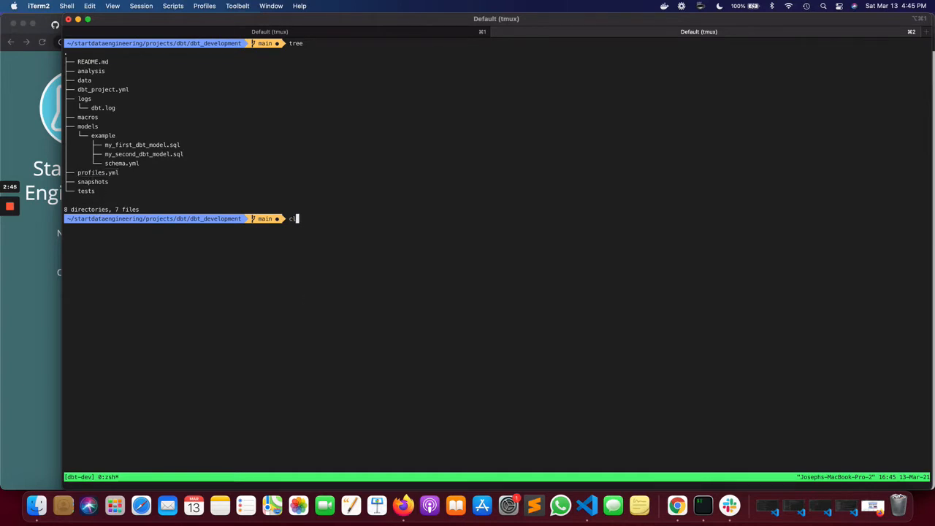
text(clear)
key(Return)
key(super+Tab)
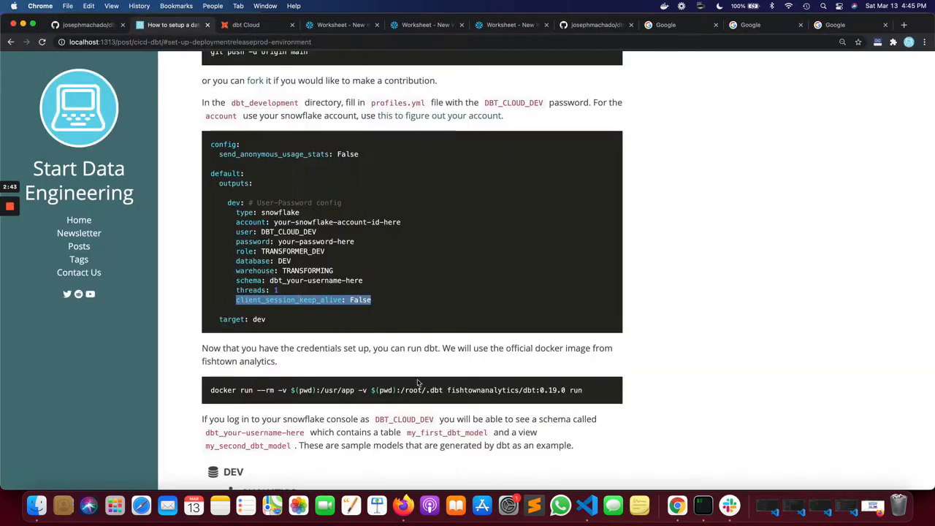
- Examine the docker run command's fishtownanalytics image and the volume mapping of the current directory to /usr/app
click(276, 350)
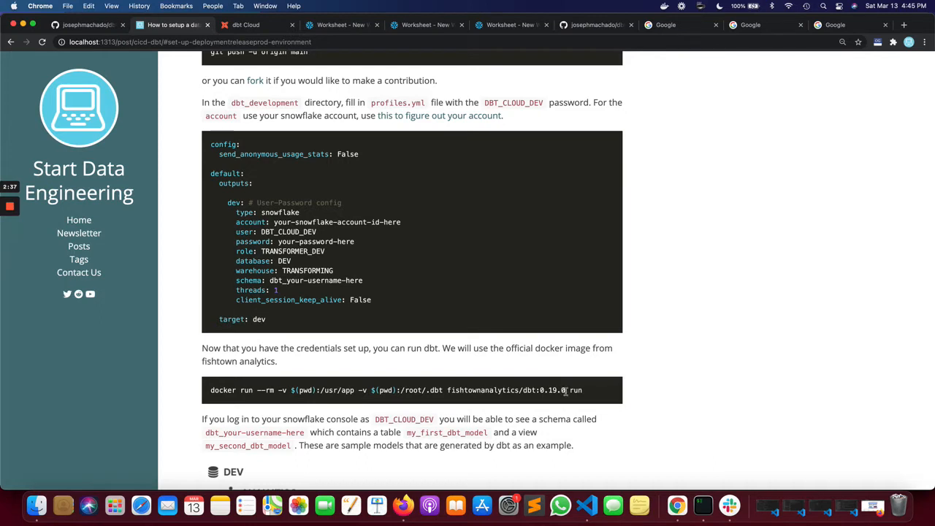
drag(565, 389, 223, 391)
click(472, 388)
double_click(474, 390)
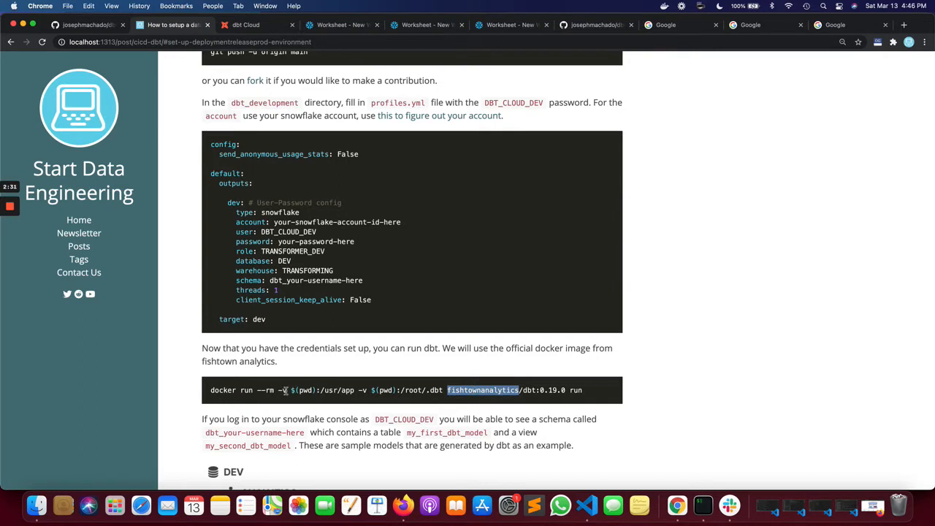
drag(291, 390, 316, 391)
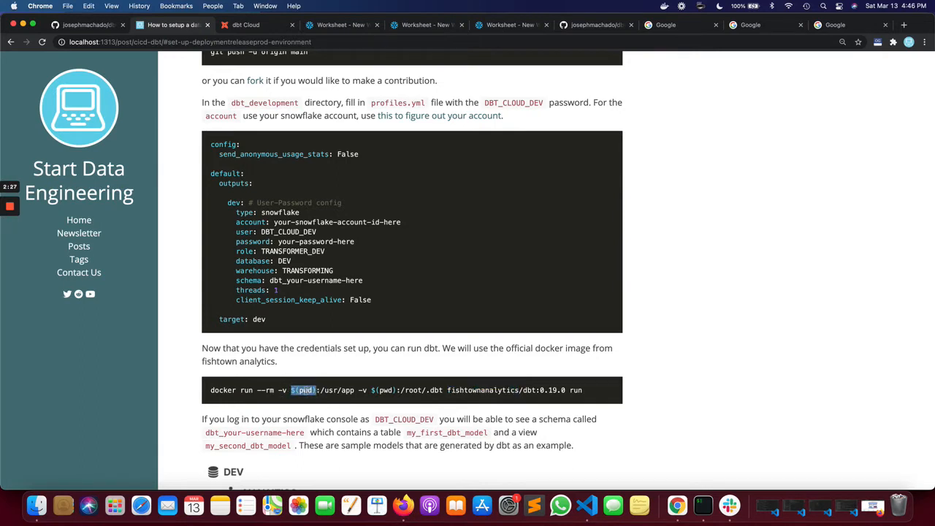
double_click(305, 390)
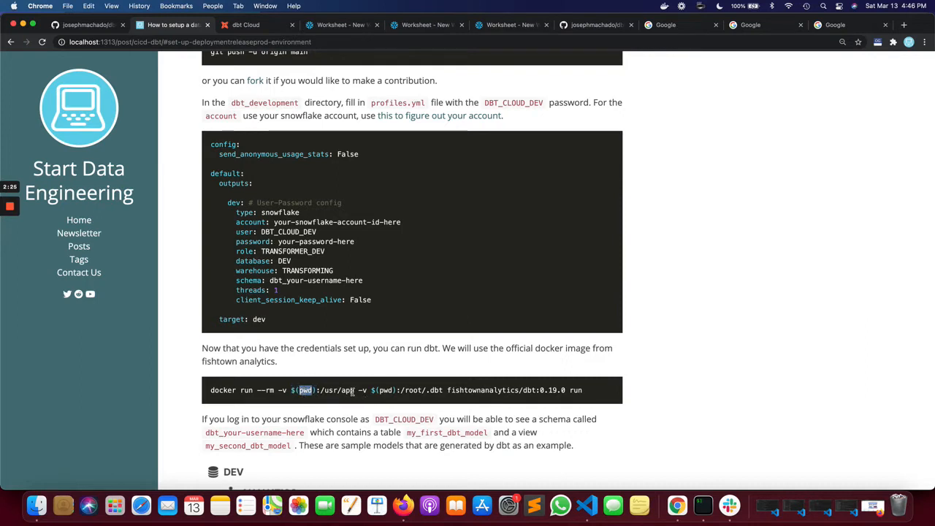
drag(355, 390, 321, 390)
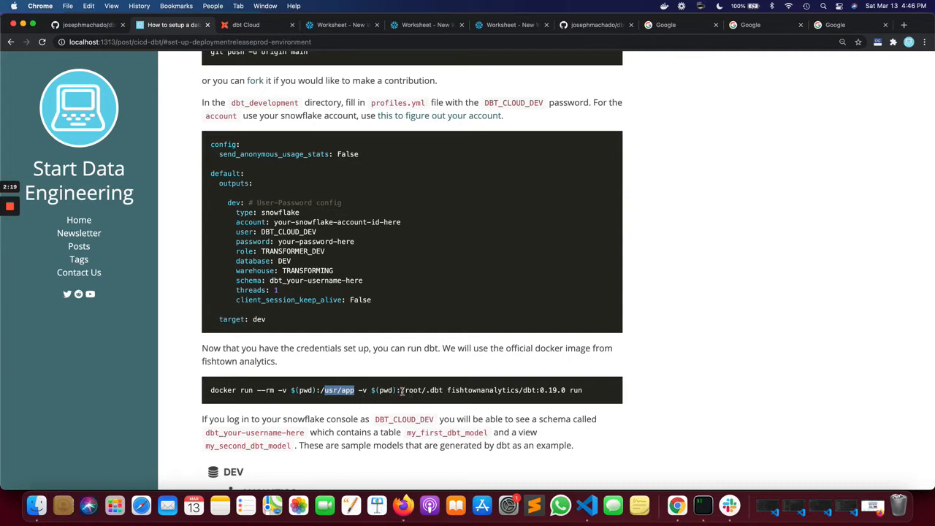
- Examine the docker run command's second volume mapping, from the current directory to /root/.dbt
drag(401, 391, 443, 391)
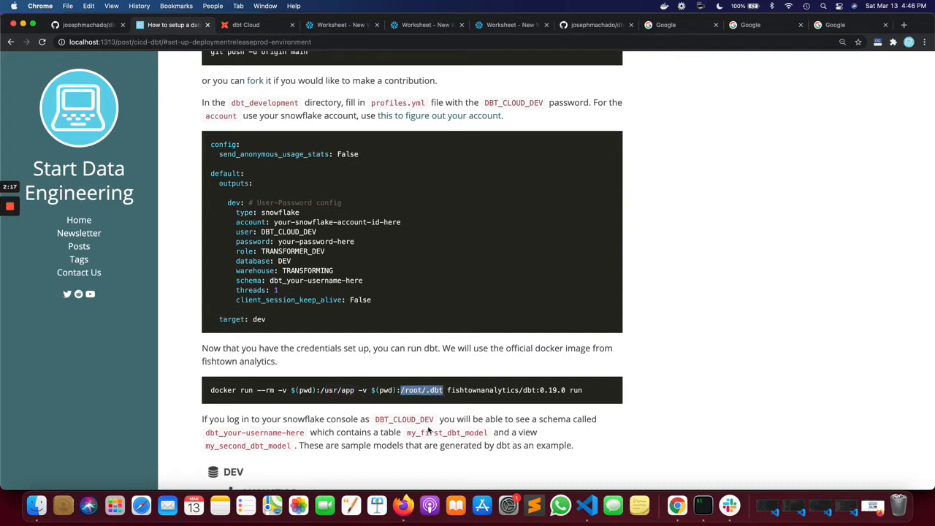
click(436, 398)
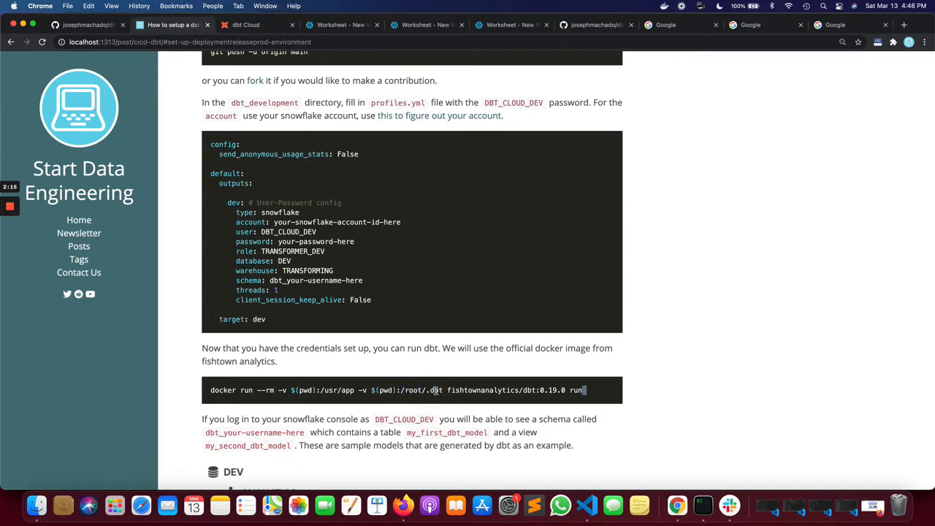
double_click(436, 391)
double_click(386, 390)
triple_click(433, 390)
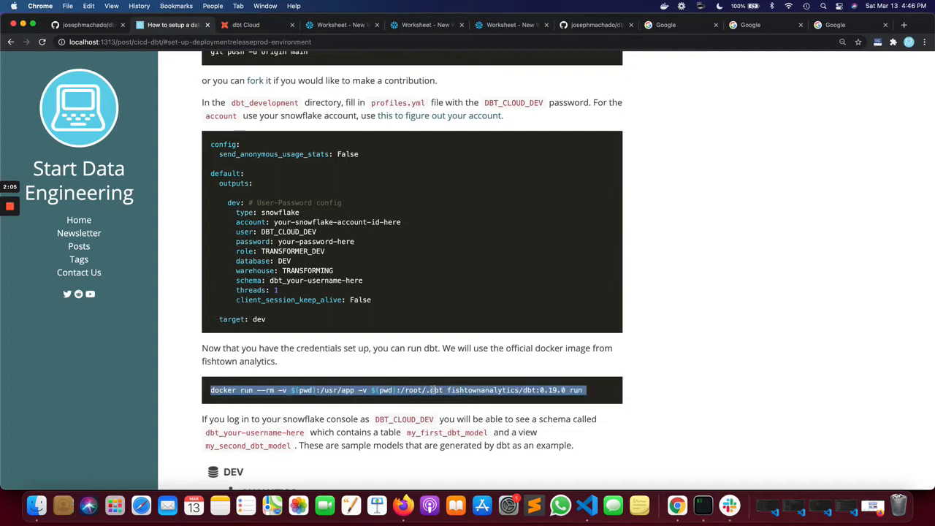
click(432, 392)
double_click(433, 391)
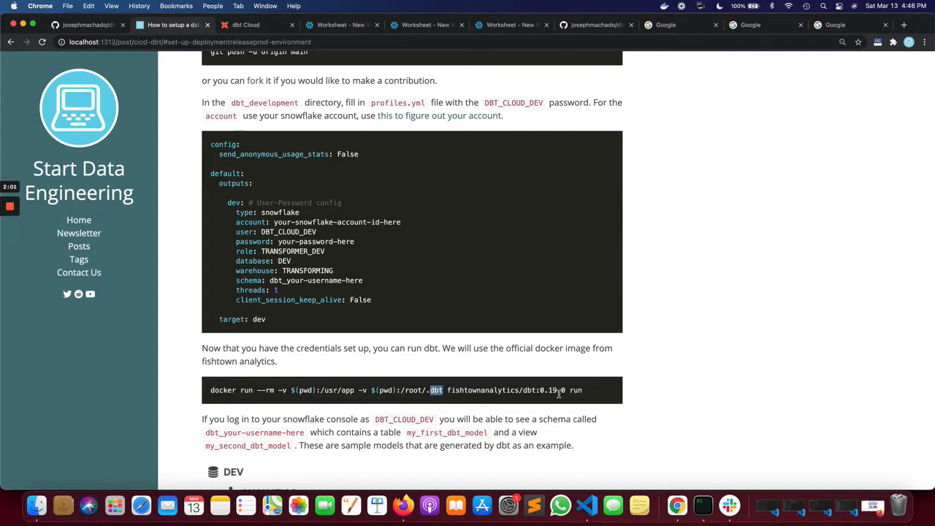
- Copy the full docker run command for fishtownanalytics/dbt:0.19.0 from the blog post and switch to the iTerm2 terminal
drag(585, 393, 549, 393)
drag(407, 392, 211, 392)
key(super+c)
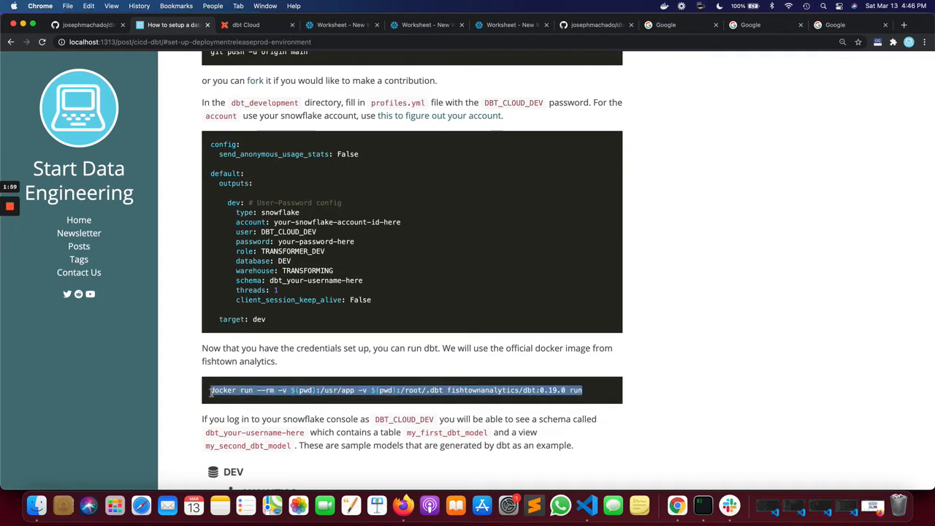
key(super+Tab)
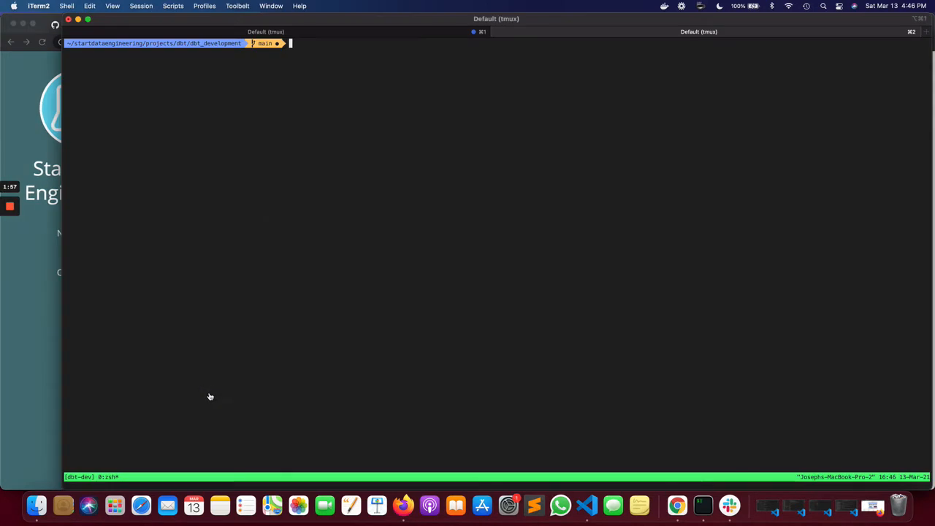
- Run the copied docker run command for fishtownanalytics/dbt:0.19.0 with the dbt run subcommand in the dbt_development directory
key(super+v)
key(Return)
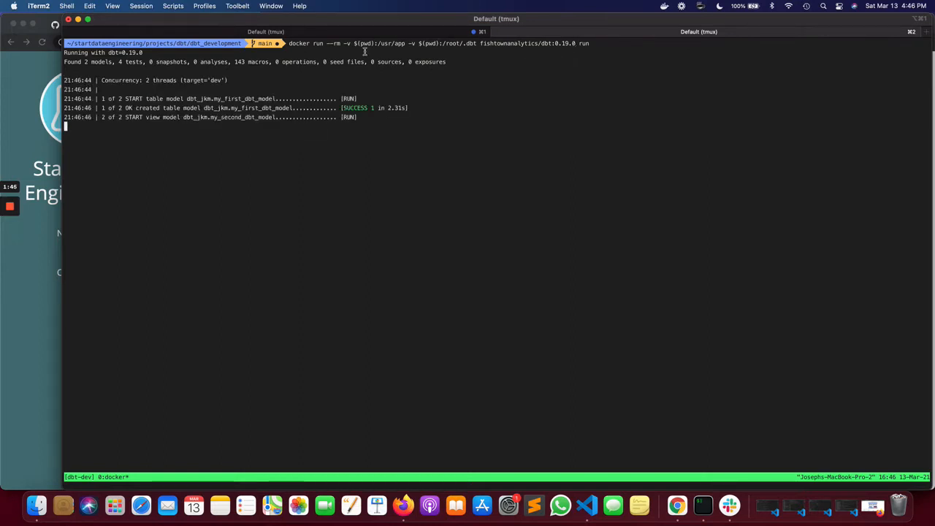
drag(288, 43, 574, 42)
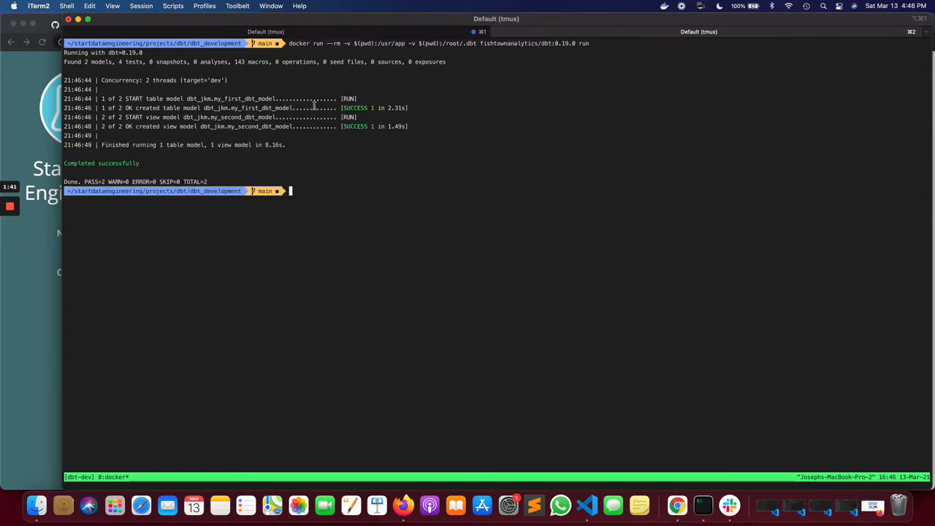
- Examine the dbt run output lines for the table my_first_dbt_model and the view my_second_dbt_model
double_click(240, 108)
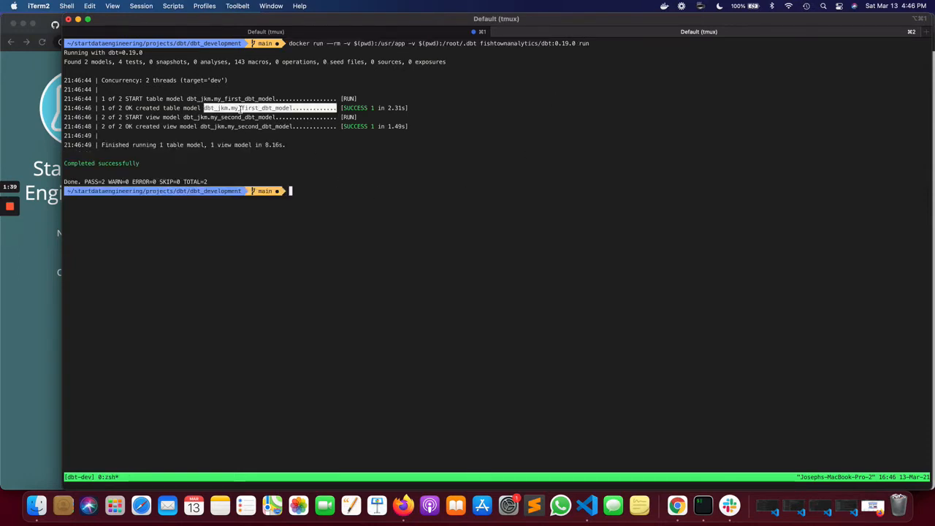
double_click(242, 127)
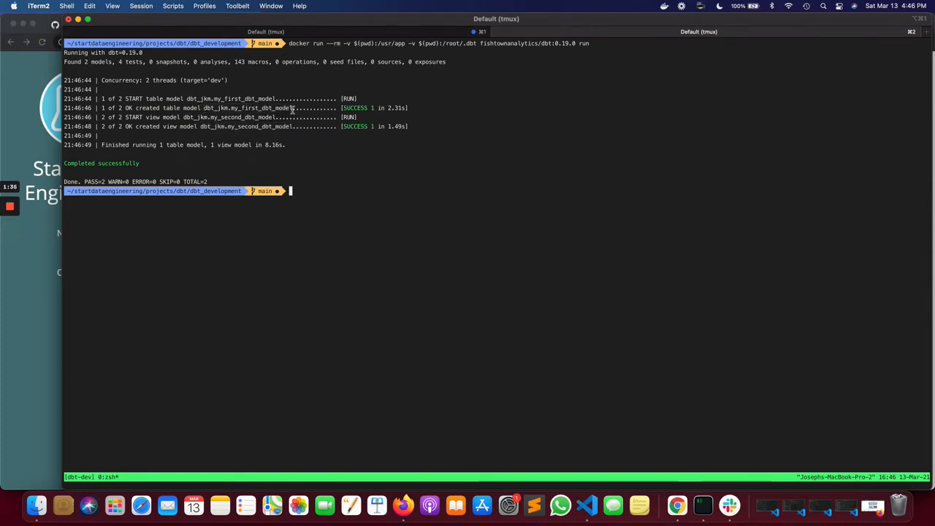
drag(292, 108, 203, 108)
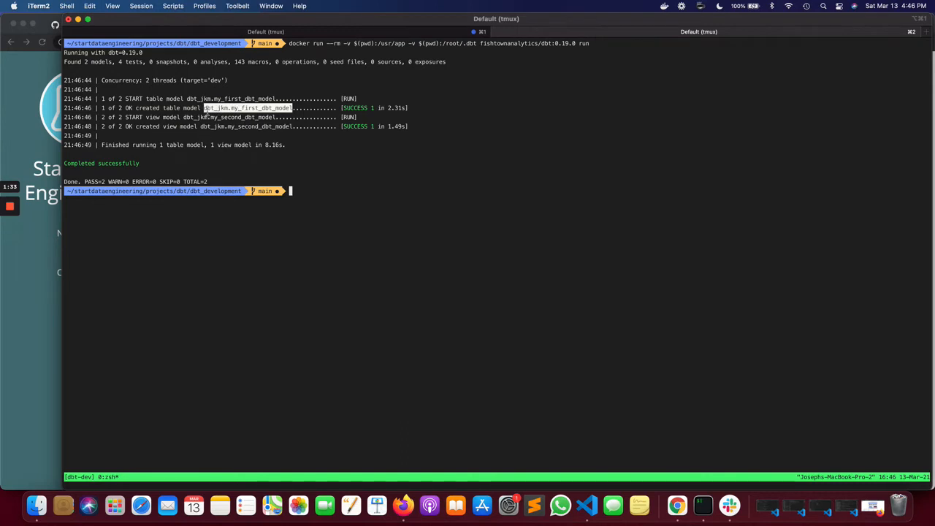
double_click(208, 108)
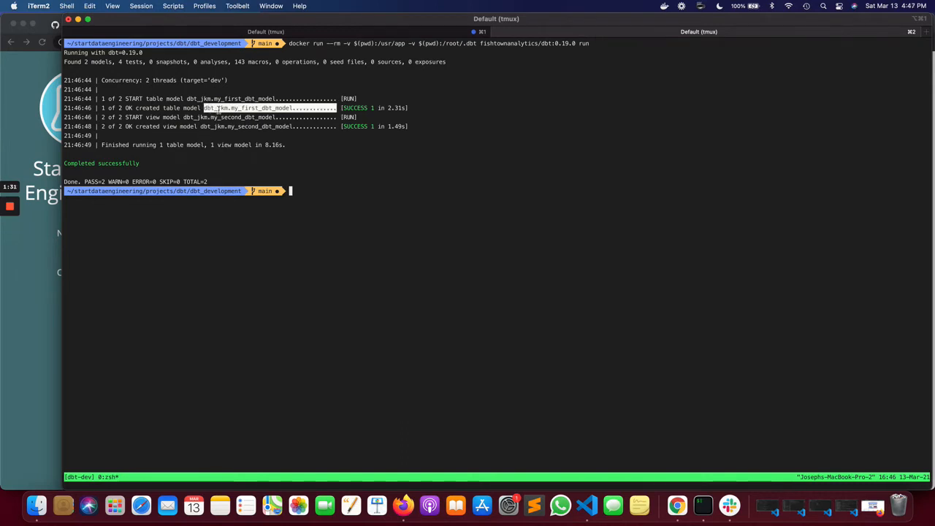
click(264, 108)
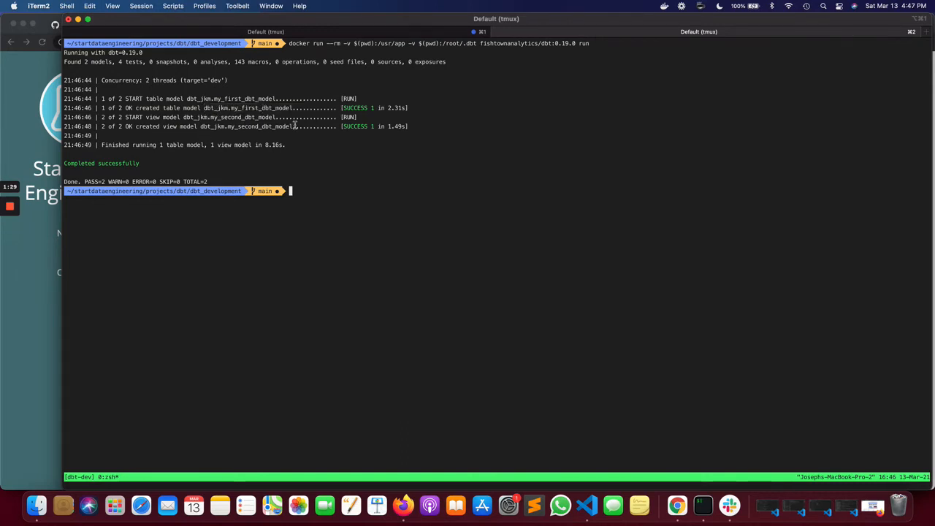
drag(294, 126, 197, 130)
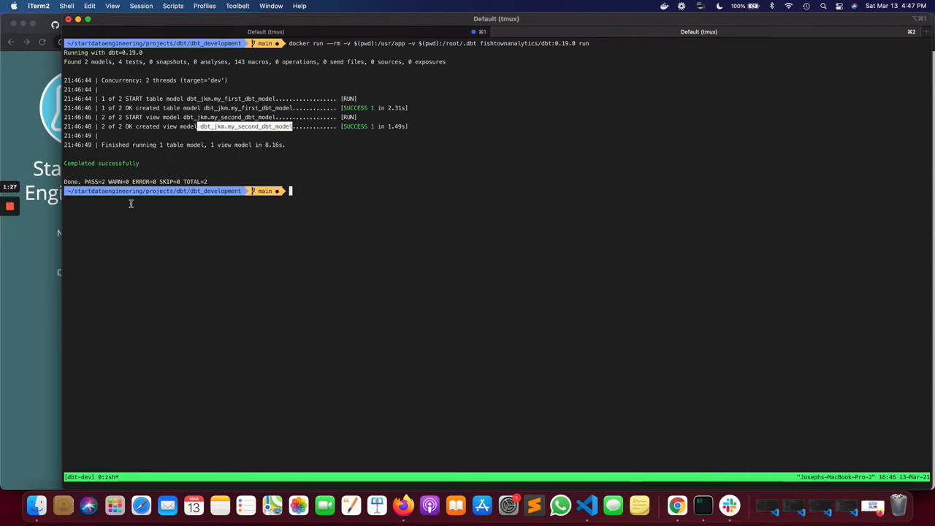
- Switch to the Snowflake worksheet in Chrome and preview the data of MY_FIRST_DBT_MODEL in the DEV database's DBT_JKM schema
key(super+Tab)
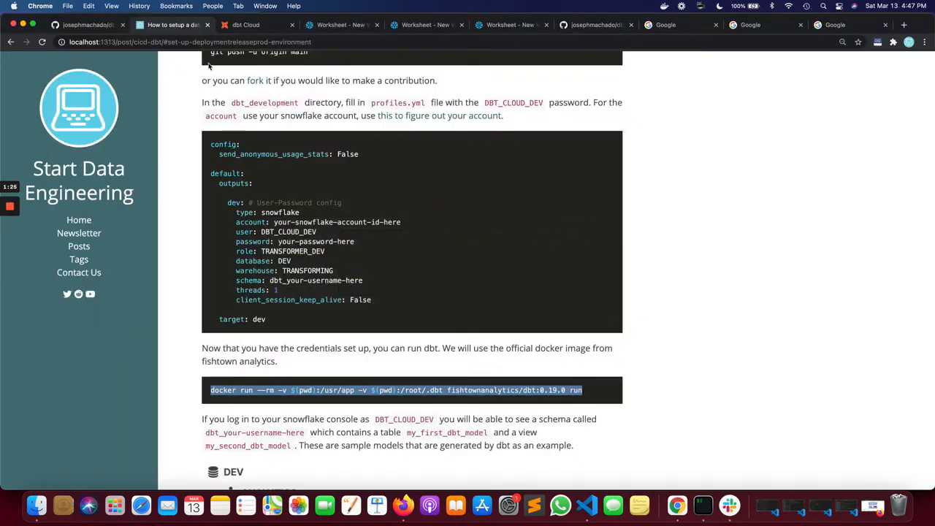
click(323, 26)
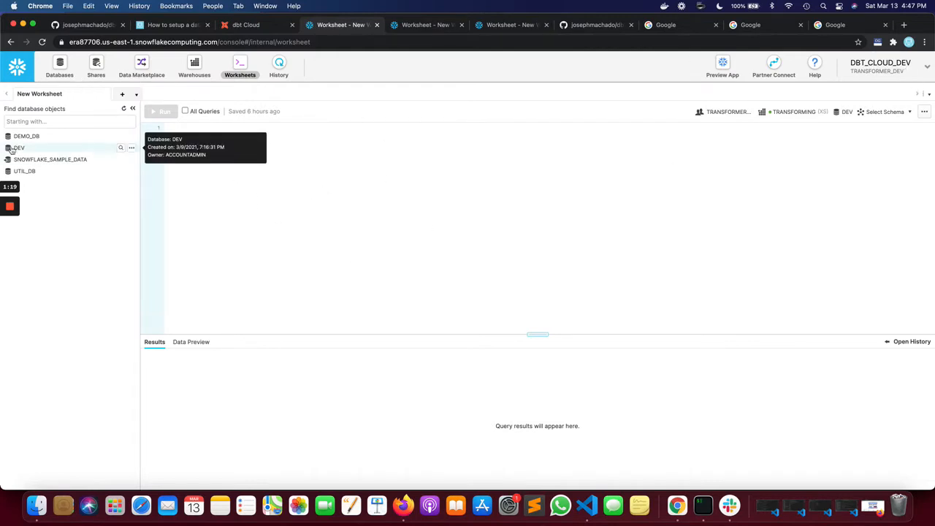
click(78, 150)
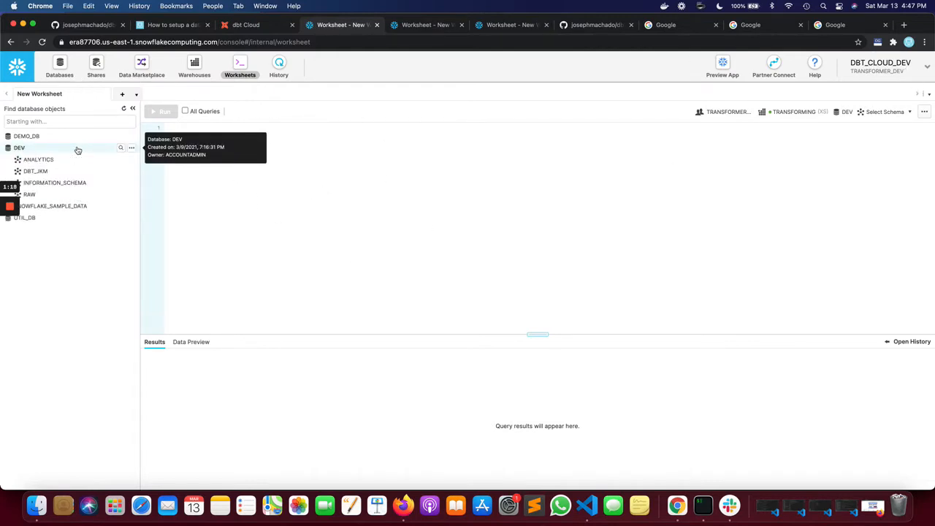
click(41, 172)
mouse_move(63, 193)
click(132, 195)
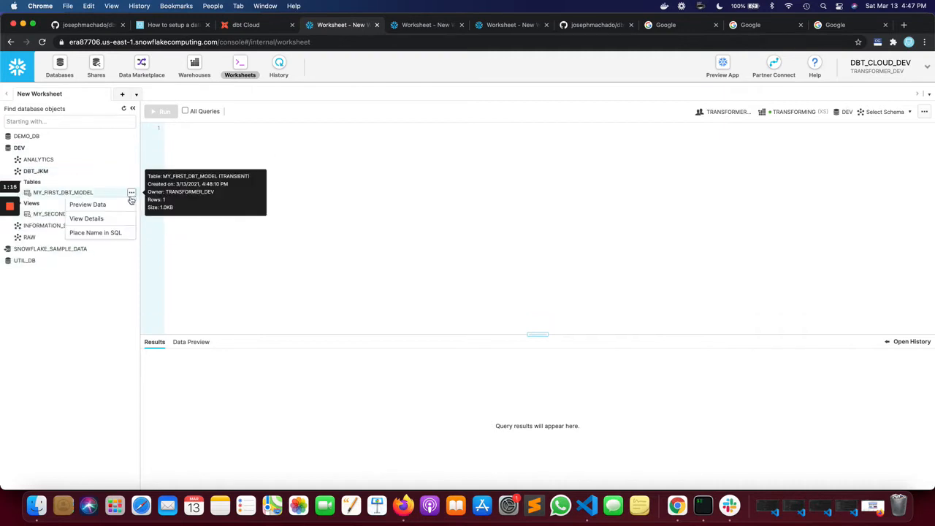
click(132, 192)
click(111, 207)
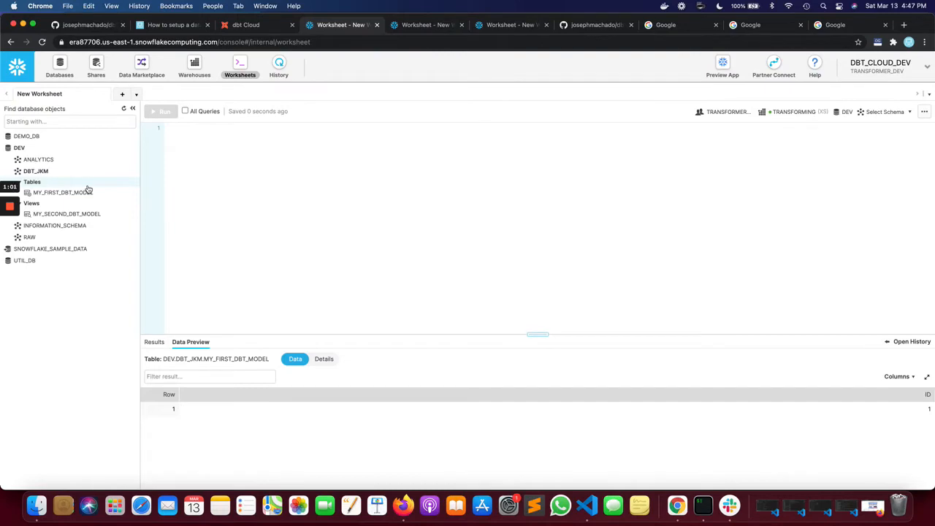
- Return to the blog post and copy the docker run command that runs dbt test with fishtownanalytics/dbt:0.19.0
click(256, 24)
click(187, 25)
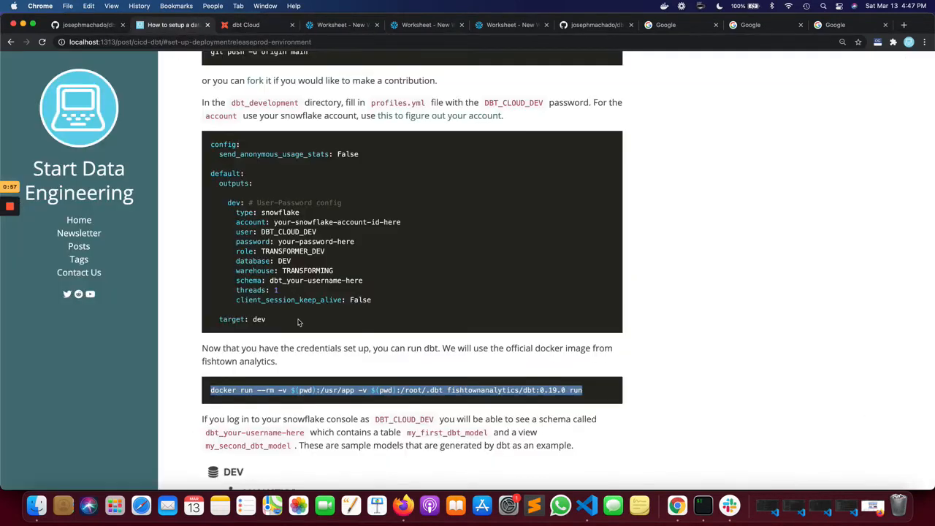
scroll(298, 322, down, 10)
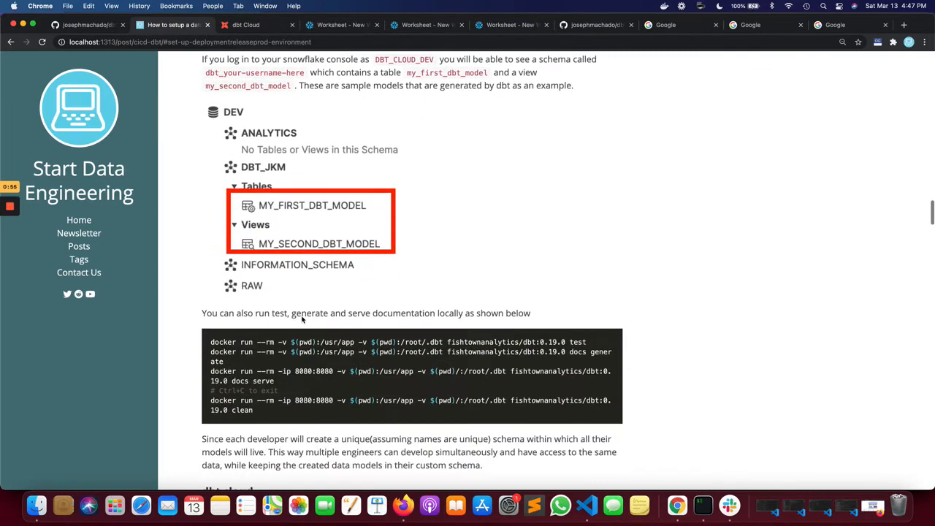
scroll(329, 336, down, 1)
scroll(365, 355, up, 3)
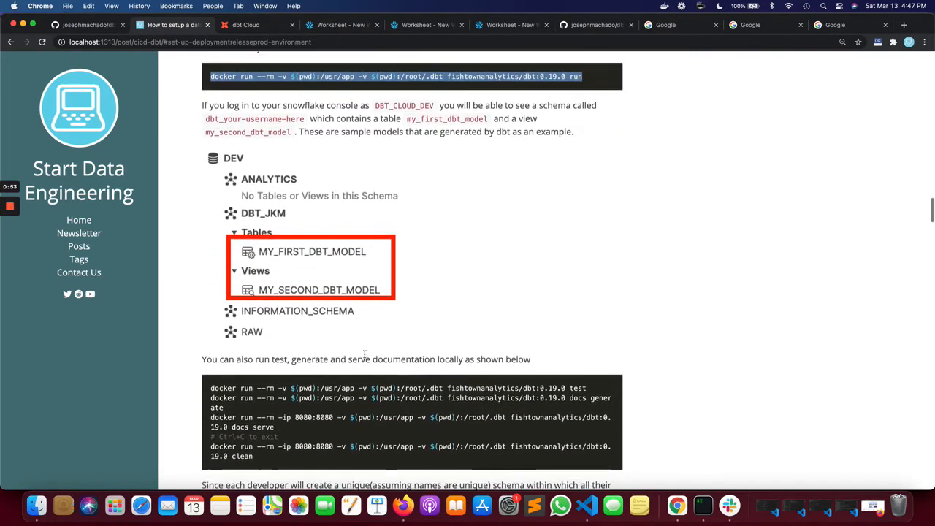
scroll(365, 355, up, 1)
scroll(526, 252, down, 5)
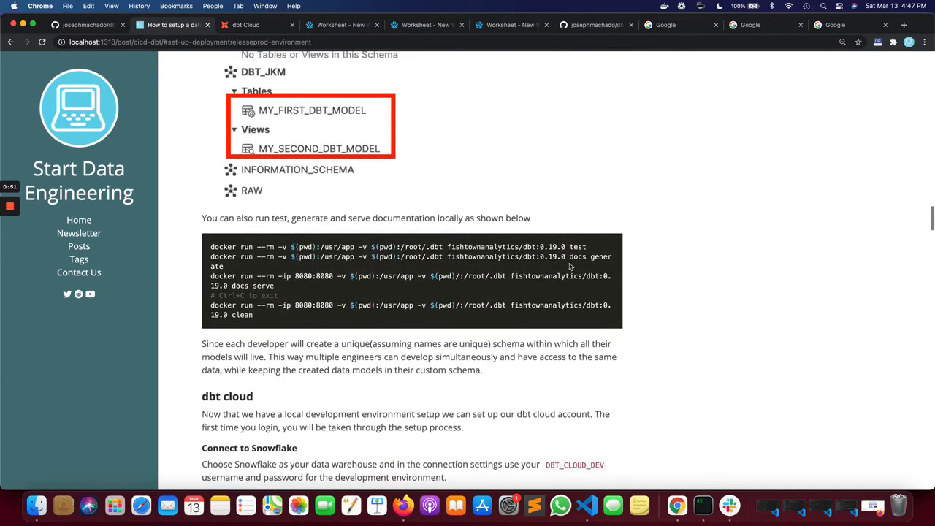
drag(588, 247, 208, 250)
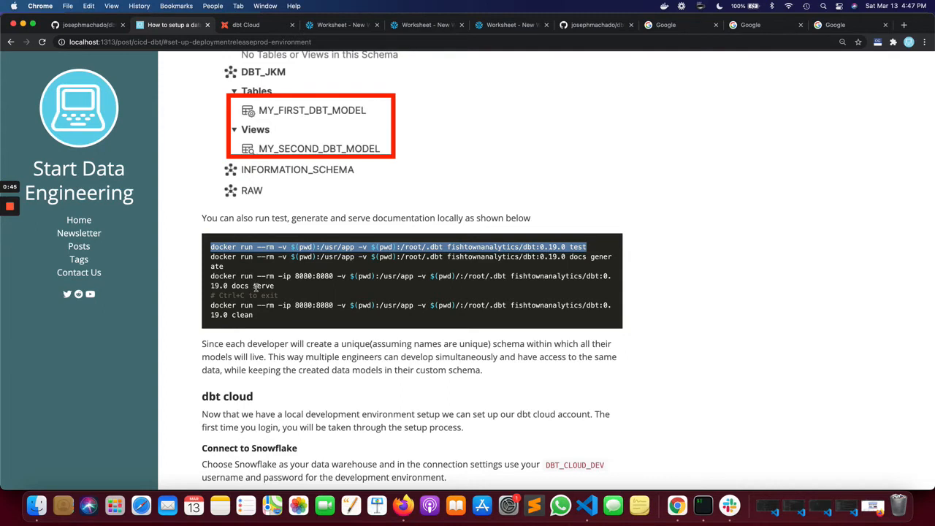
key(super+c)
- Switch to iTerm2 and run the copied dbt test command with Docker
key(super+Tab)
key(super+v)
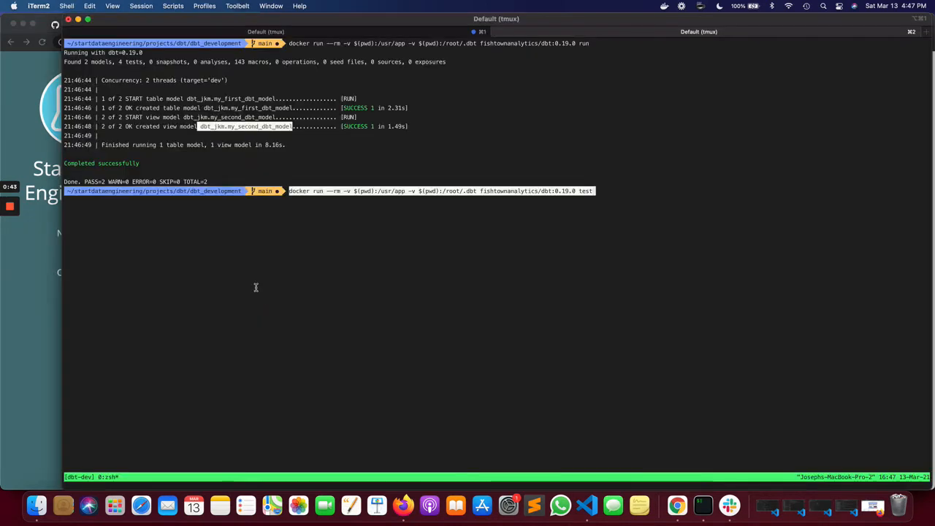
key(Return)
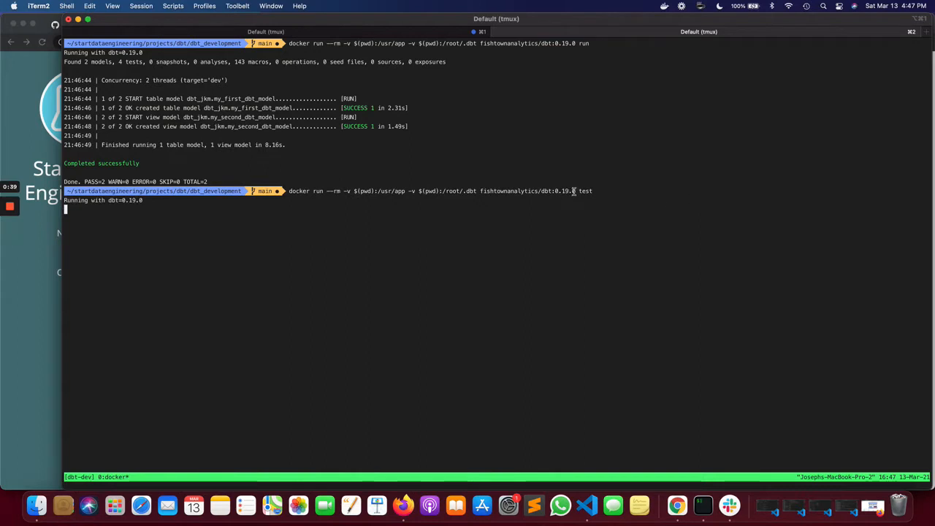
- Examine the test command and the output lines for the not_null and unique tests on both models
drag(574, 191, 290, 190)
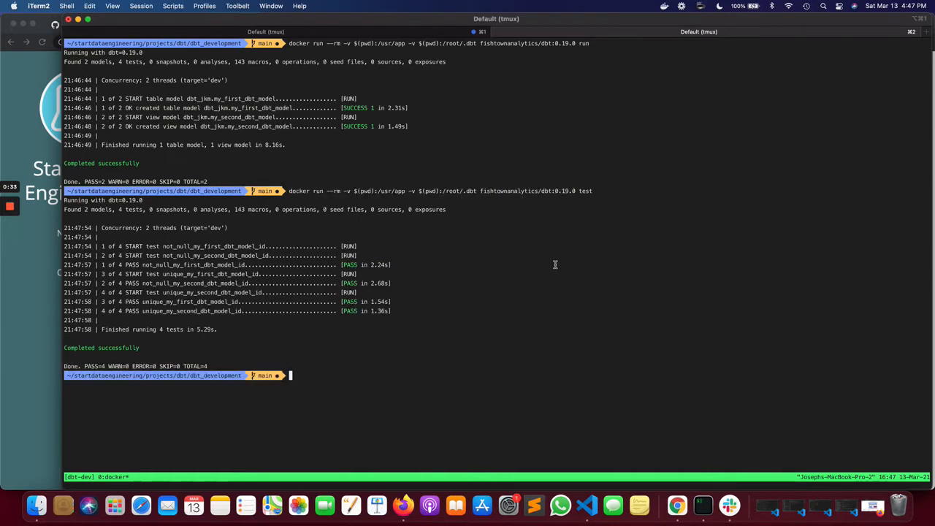
double_click(586, 191)
click(541, 283)
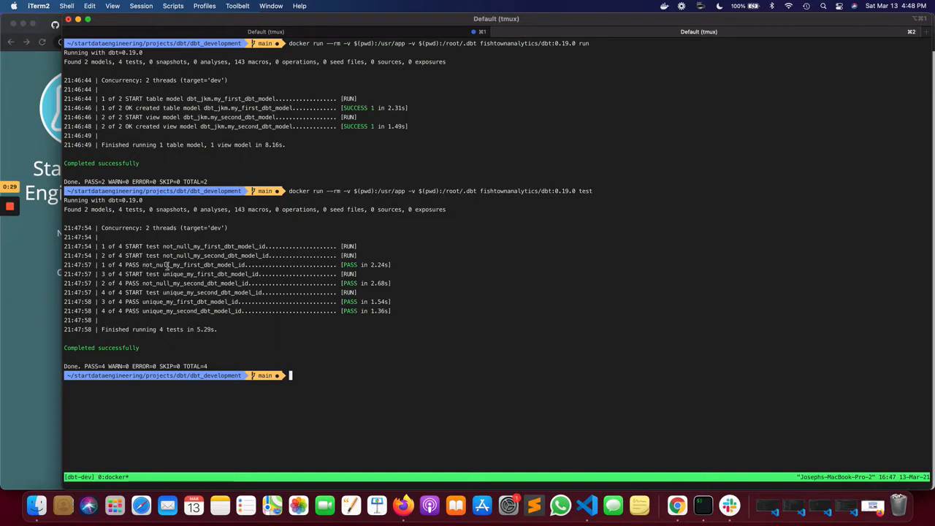
double_click(192, 266)
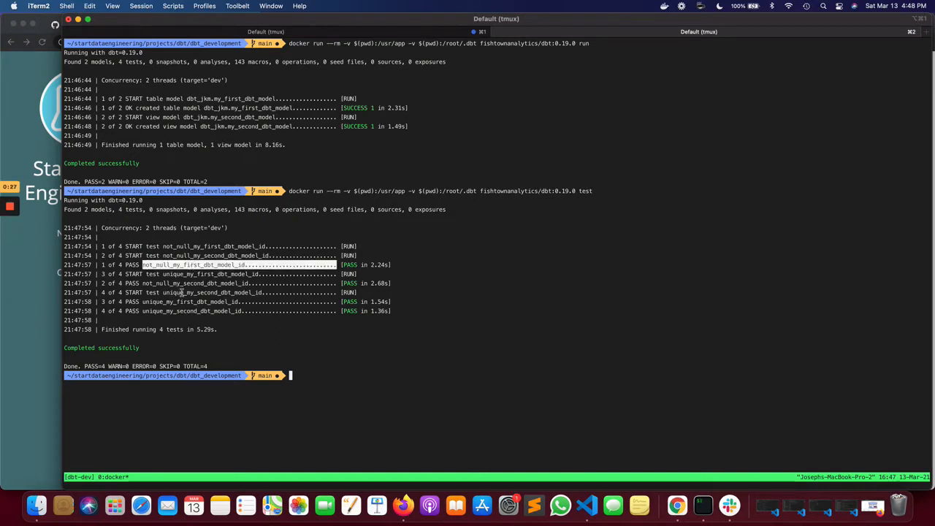
click(192, 290)
double_click(192, 290)
double_click(212, 285)
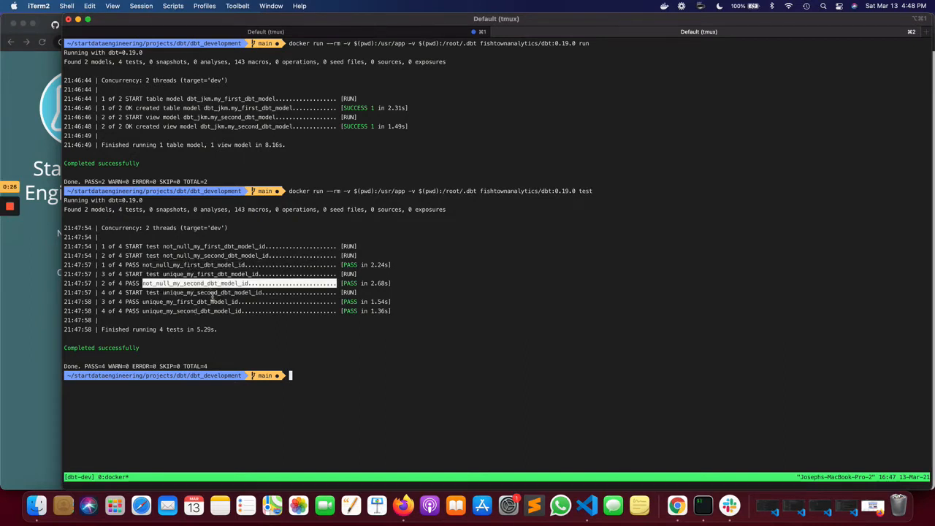
click(215, 308)
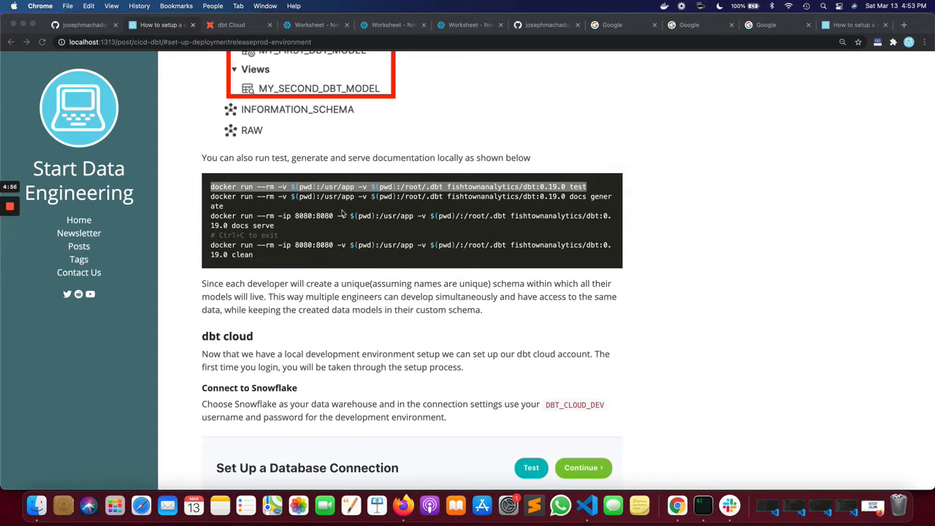
- Switch to dbt Cloud, begin the new project setup, and create the project with the name dbt_development
click(234, 27)
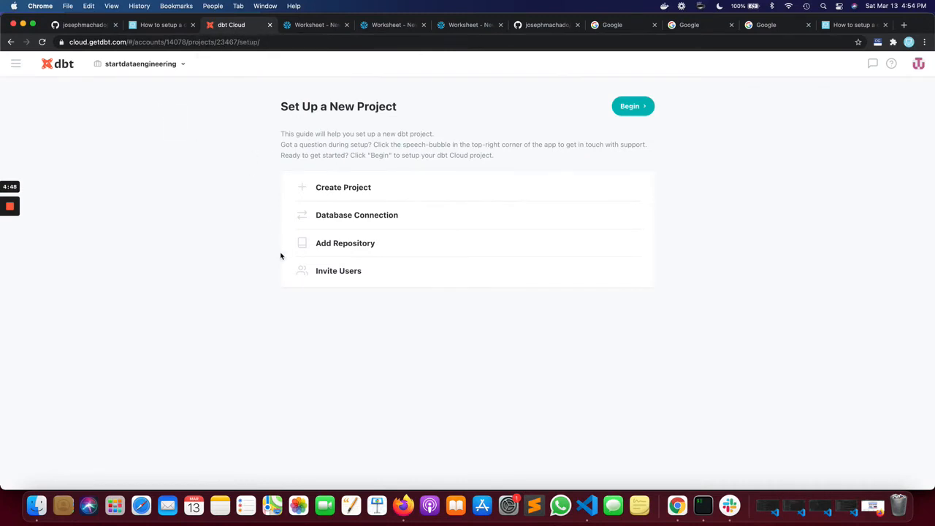
key(super+equal)
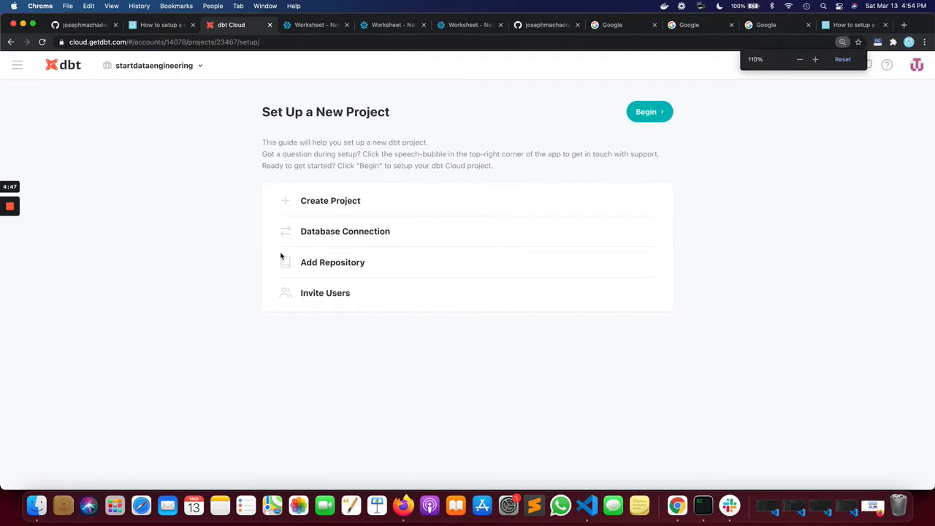
click(660, 114)
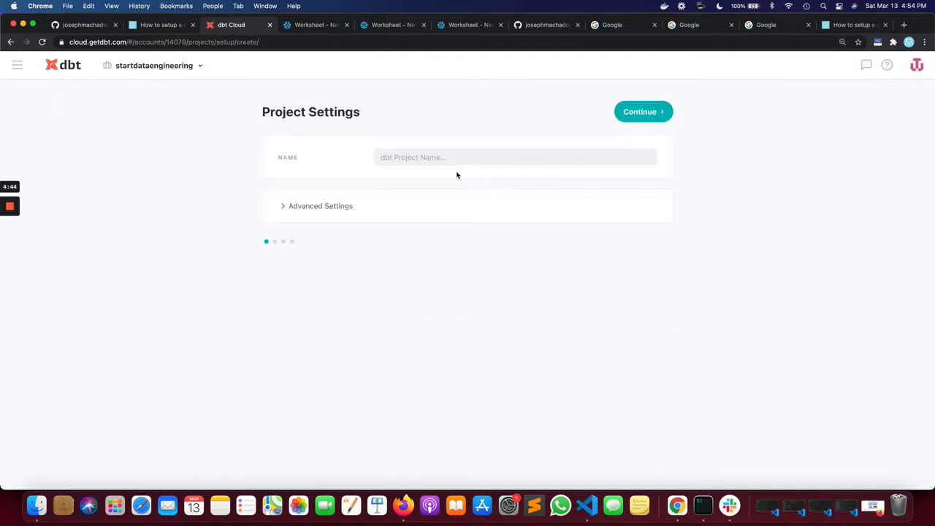
click(425, 158)
text(dbt_)
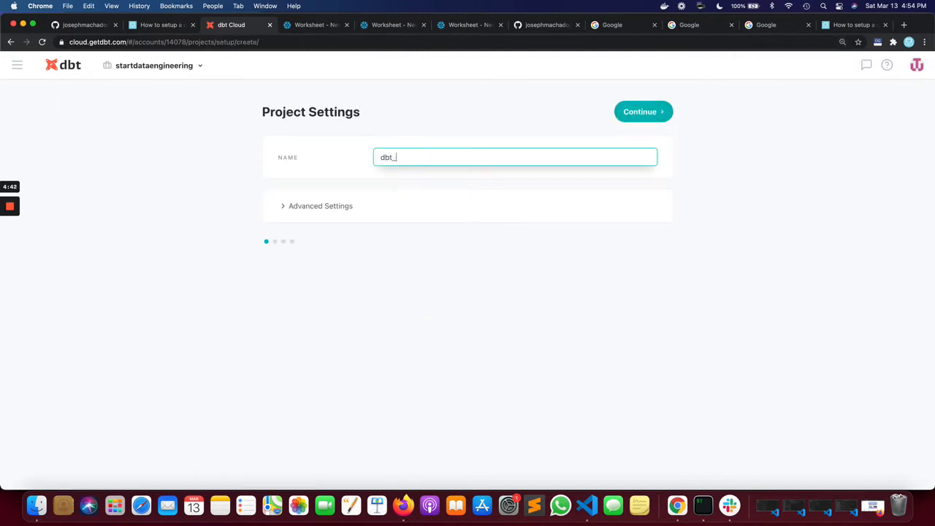
text(development)
click(644, 123)
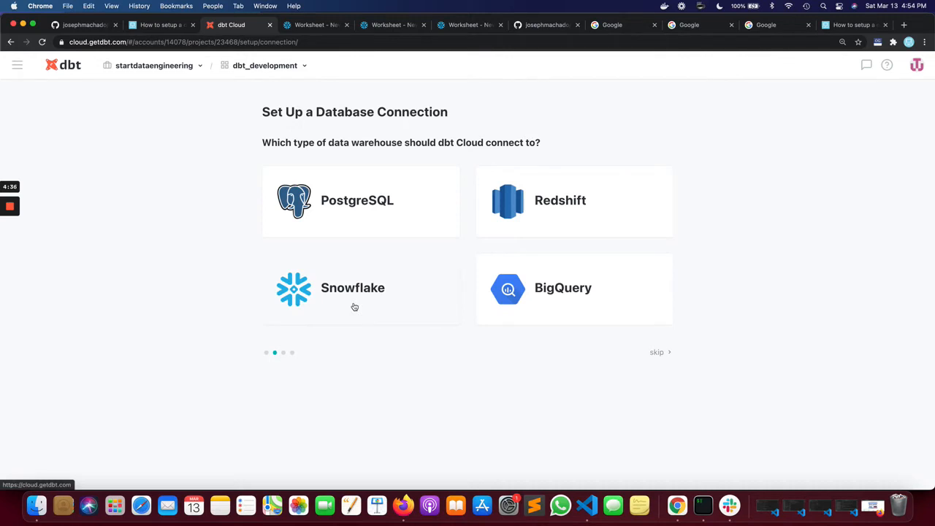
- Choose Snowflake as the data warehouse for the database connection and place the cursor in the account field
click(354, 307)
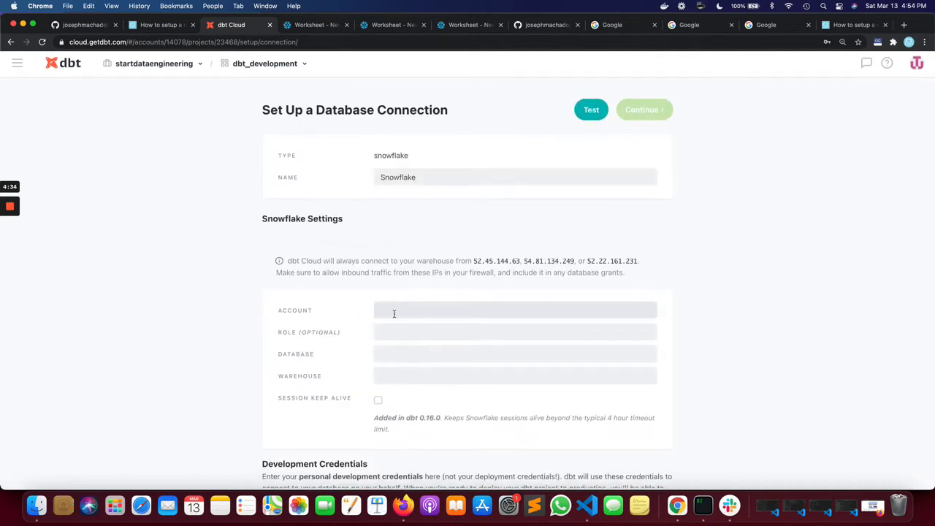
click(398, 310)
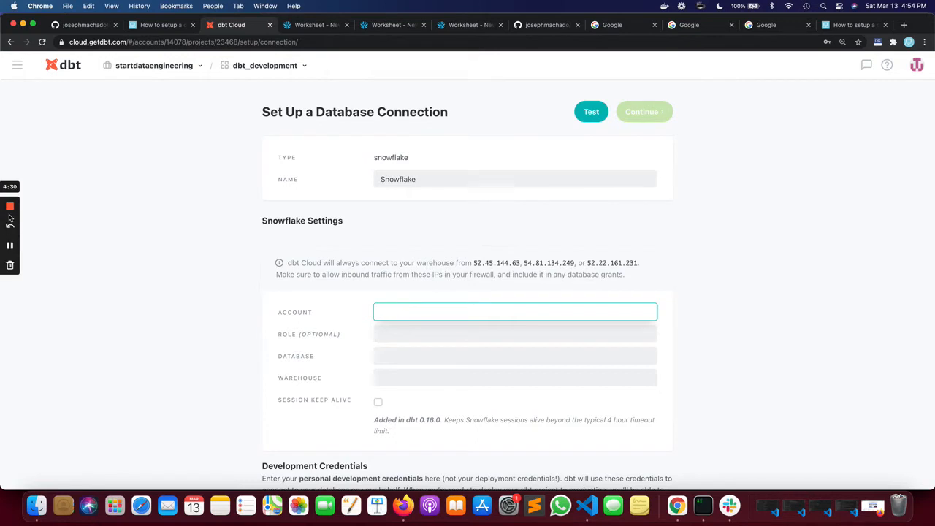
click(9, 247)
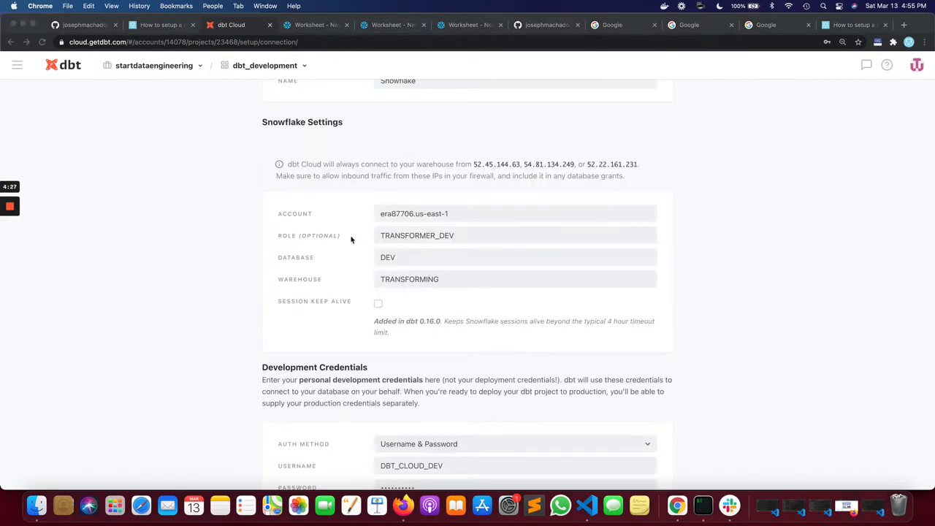
- Review the Snowflake connection settings and development credentials, test the connection, and continue to the repository setup
scroll(412, 274, down, 1)
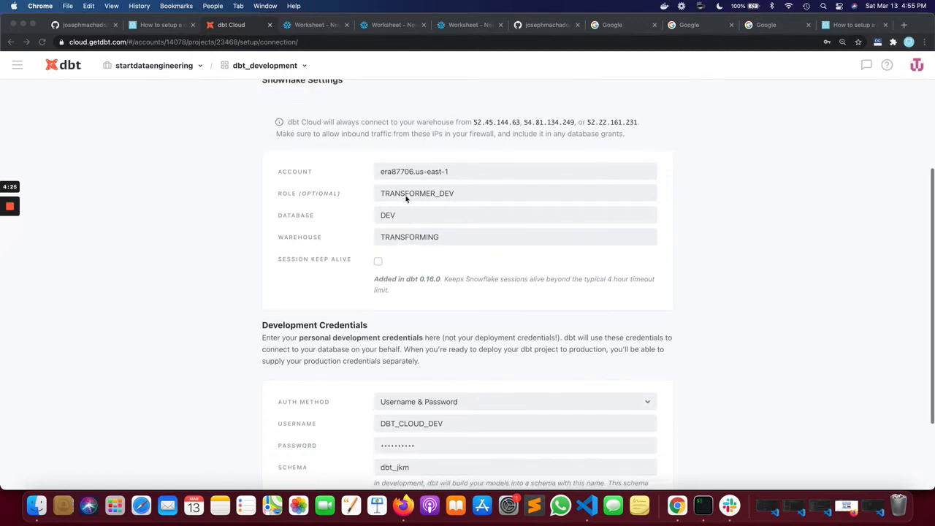
scroll(386, 234, down, 1)
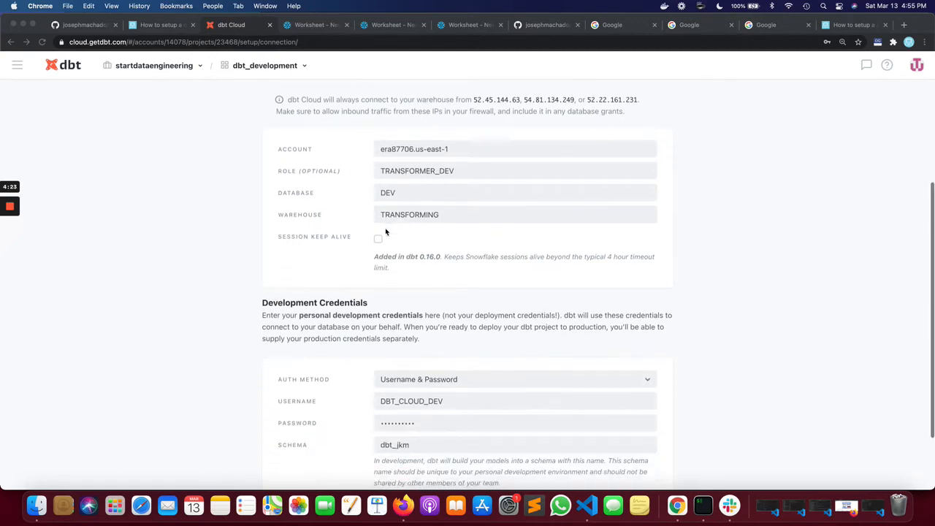
scroll(403, 282, down, 2)
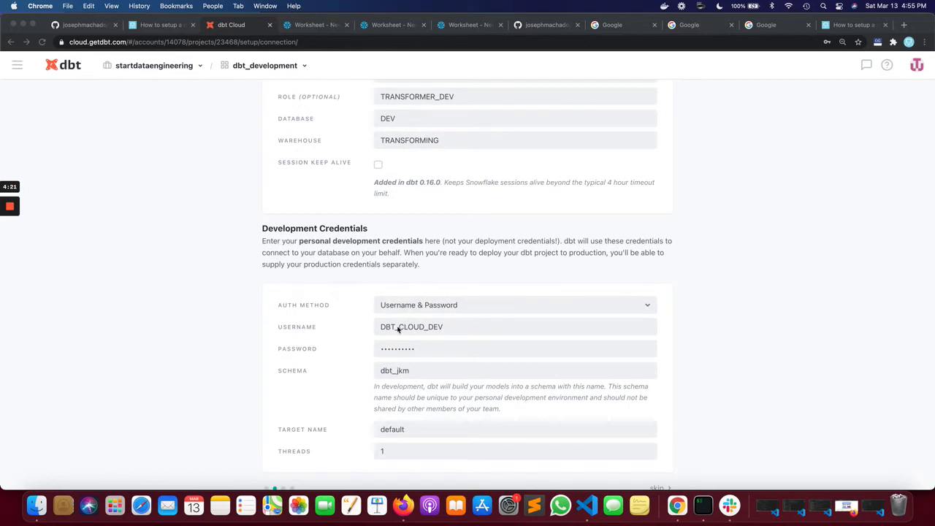
scroll(405, 372, down, 1)
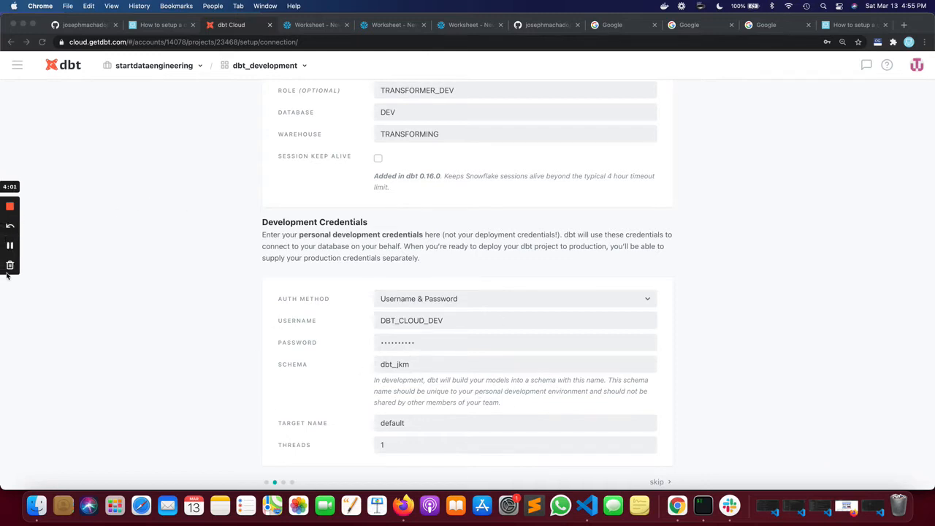
scroll(390, 336, up, 5)
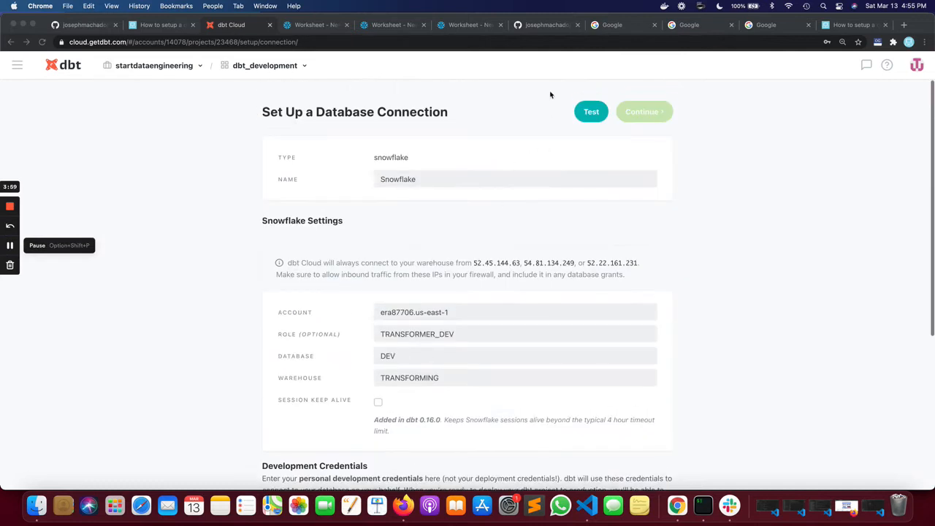
click(594, 111)
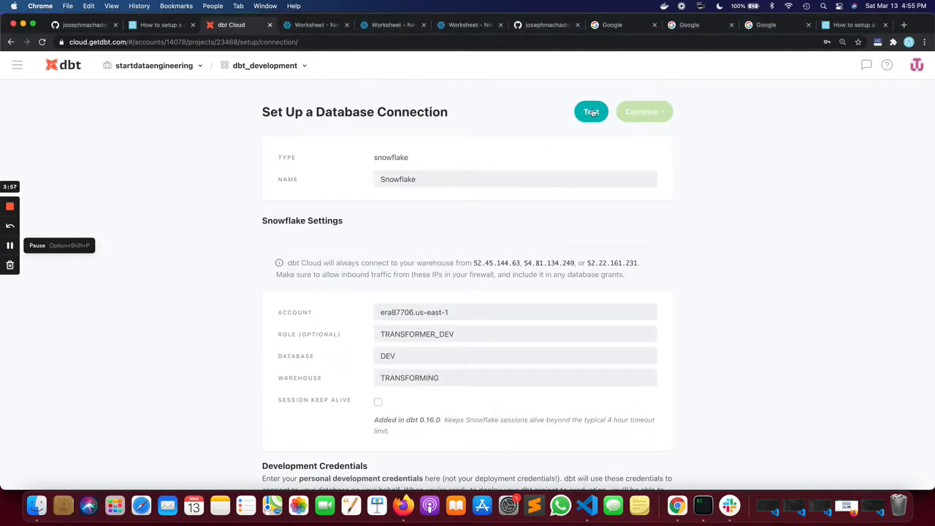
click(601, 119)
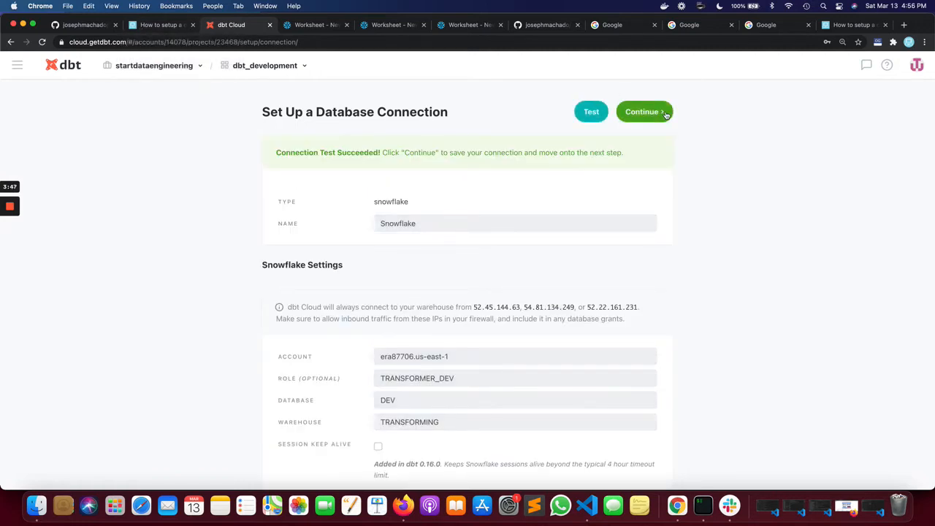
click(643, 112)
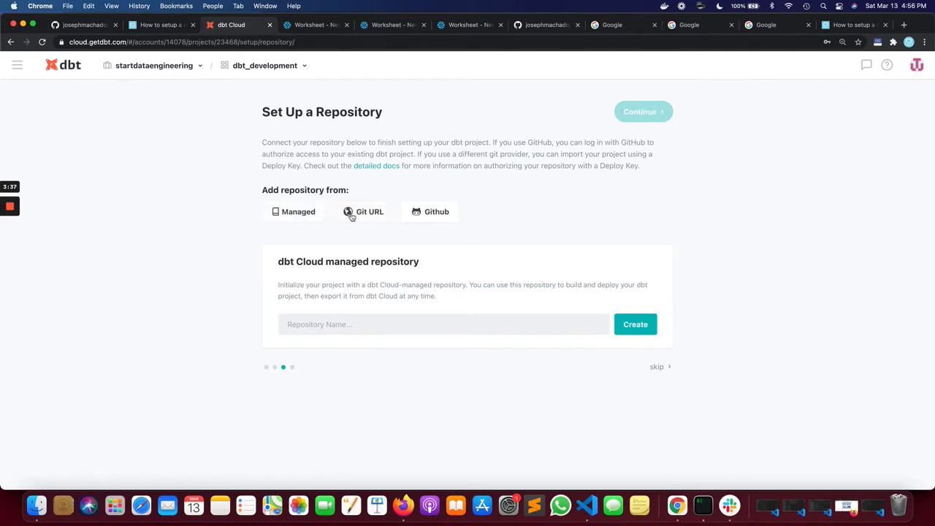
- Import the dbt_dev repository from GitHub and complete the project setup without inviting users
click(436, 214)
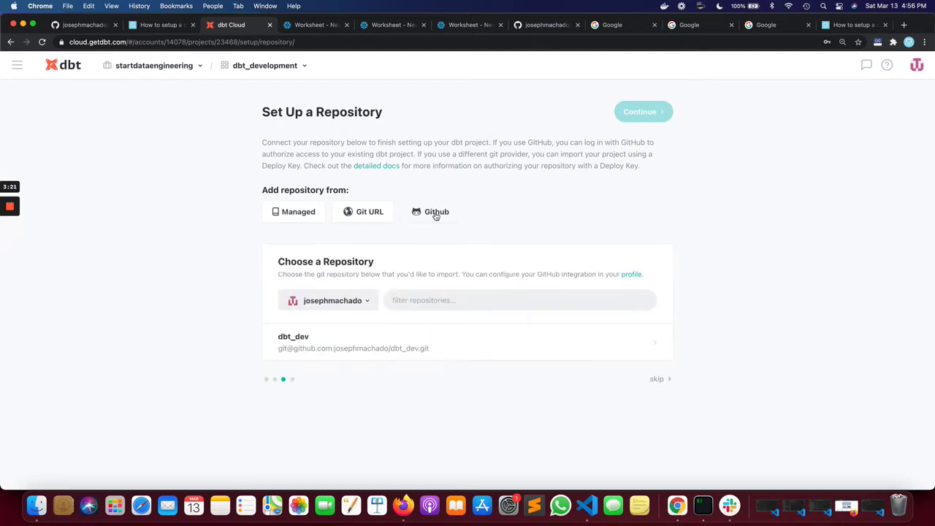
click(439, 301)
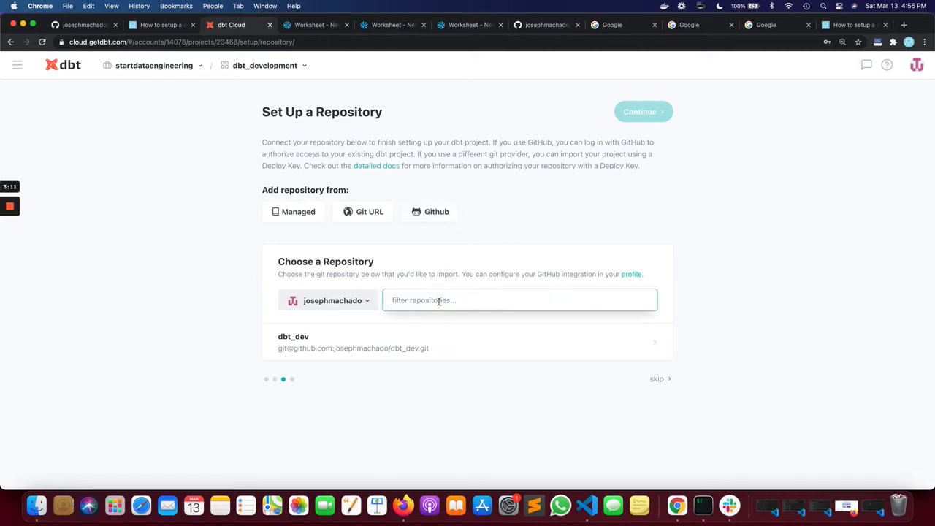
click(388, 348)
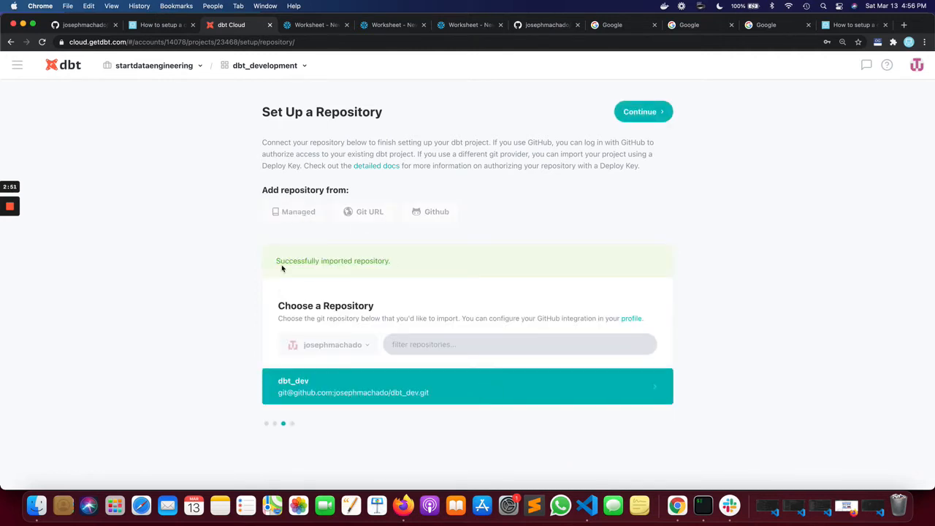
click(646, 118)
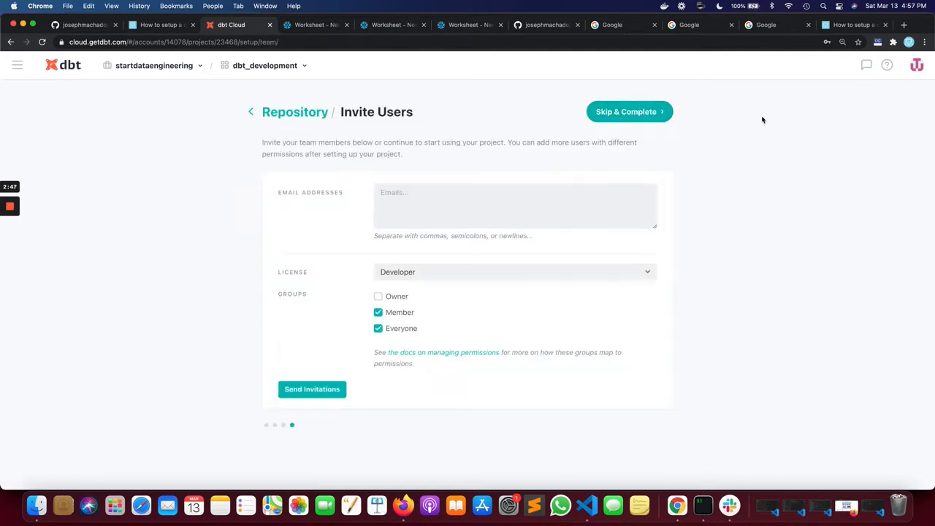
click(633, 118)
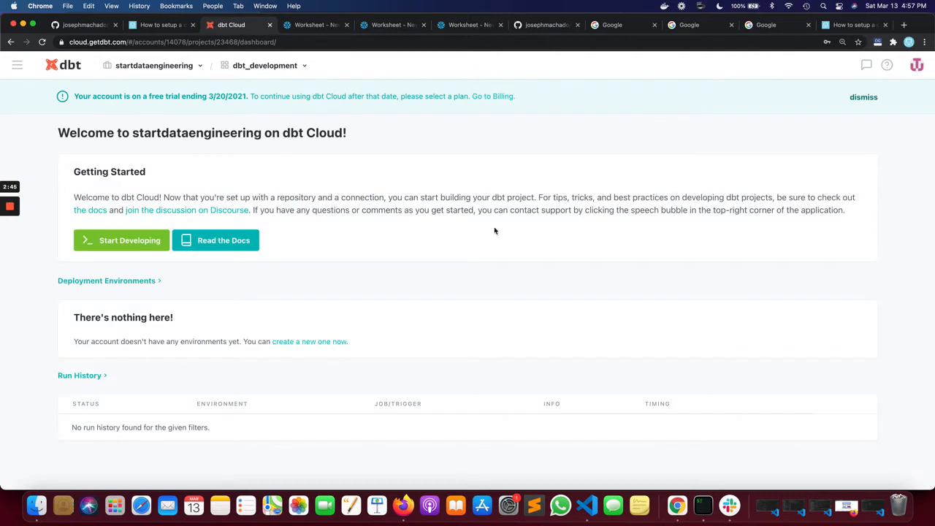
- Dismiss the trial notice, open the project's development workspace, and return to the dashboard
scroll(310, 273, down, 1)
scroll(197, 276, up, 1)
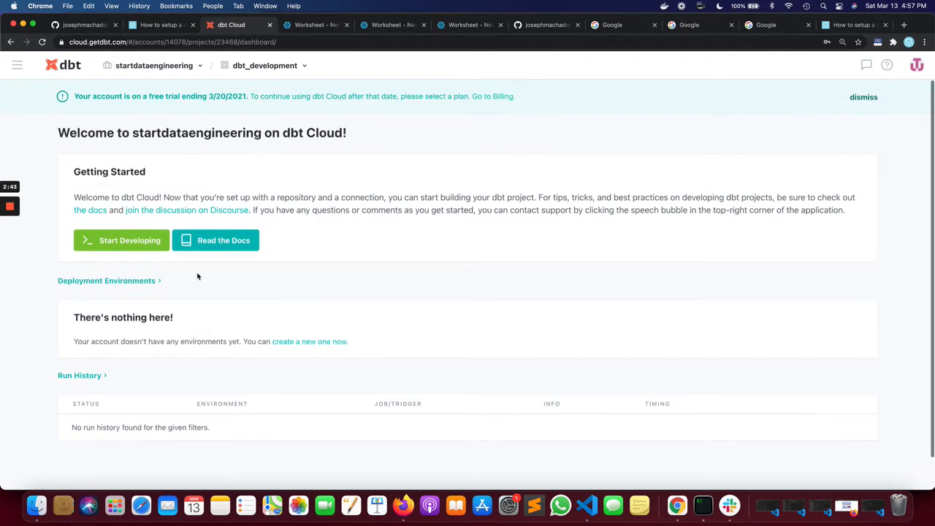
click(853, 101)
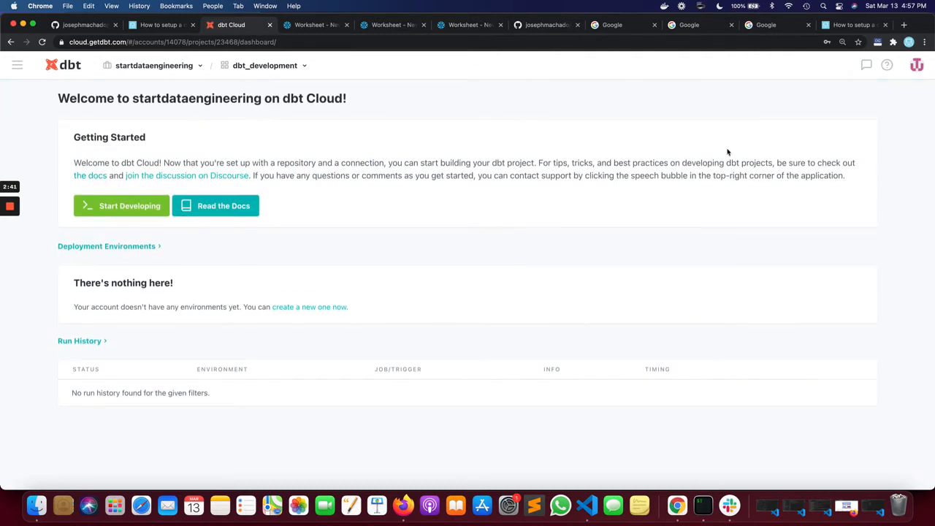
click(123, 212)
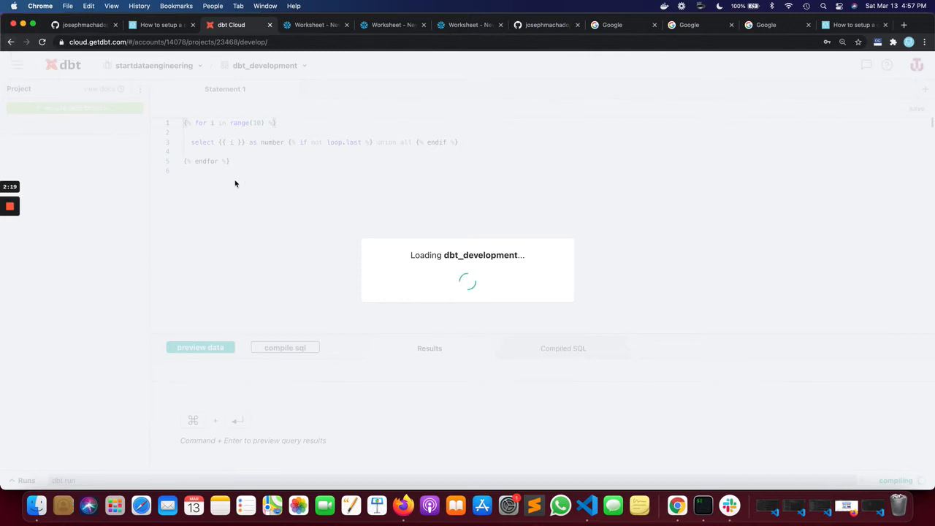
click(9, 44)
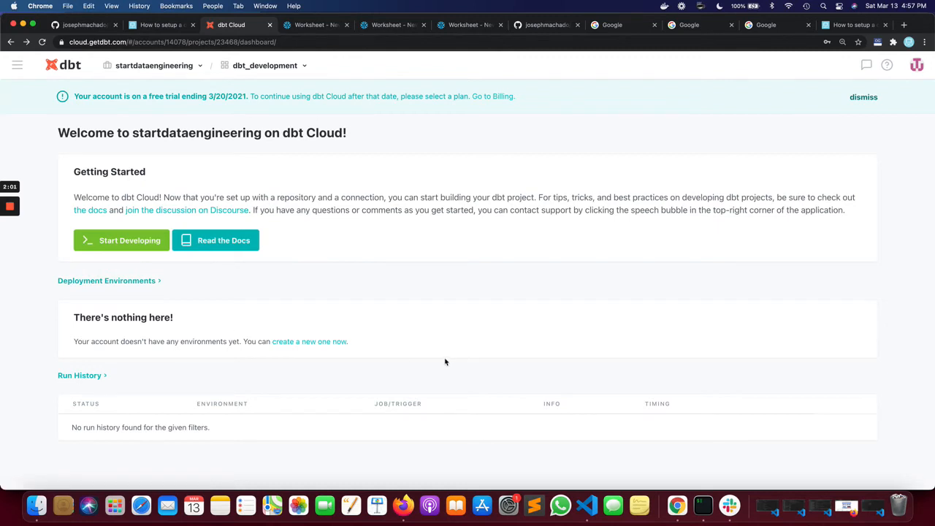
- Start a new environment from the deployment environments, name it production, and keep its type as Deployment
click(146, 286)
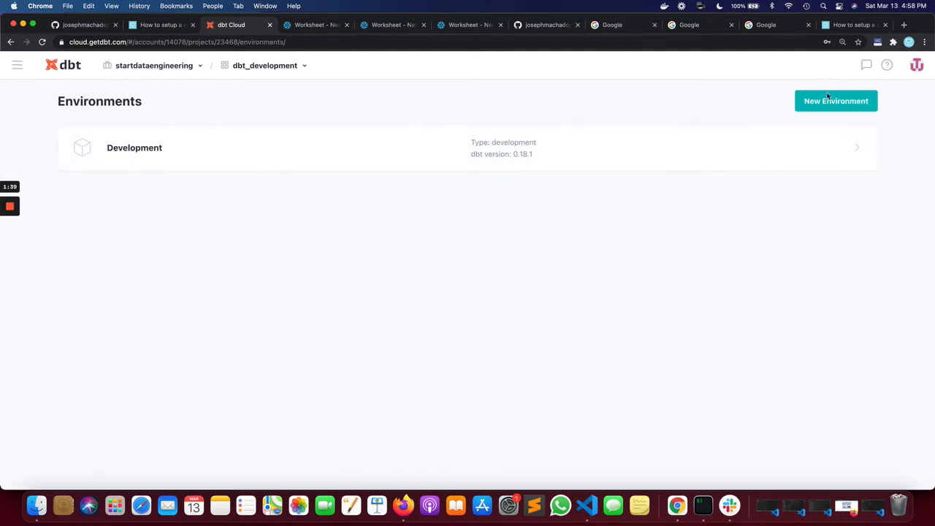
click(805, 108)
triple_click(515, 152)
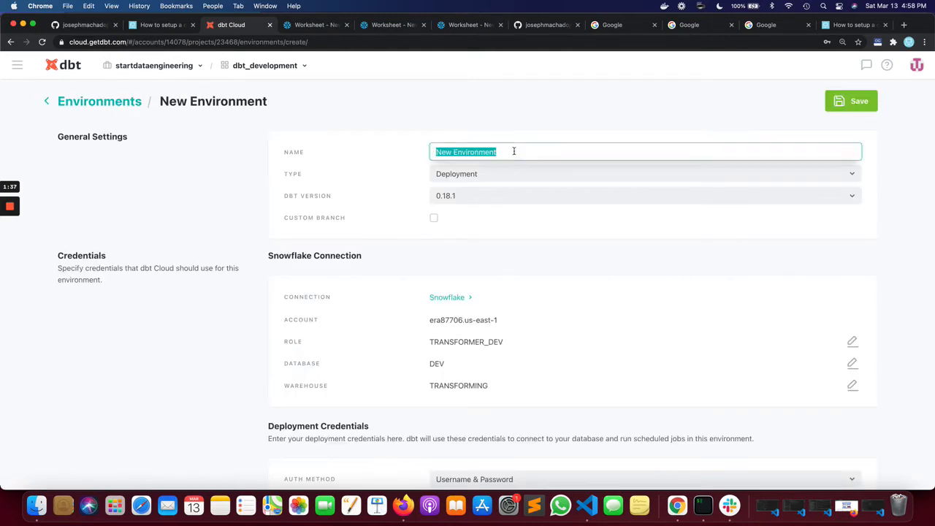
text(production)
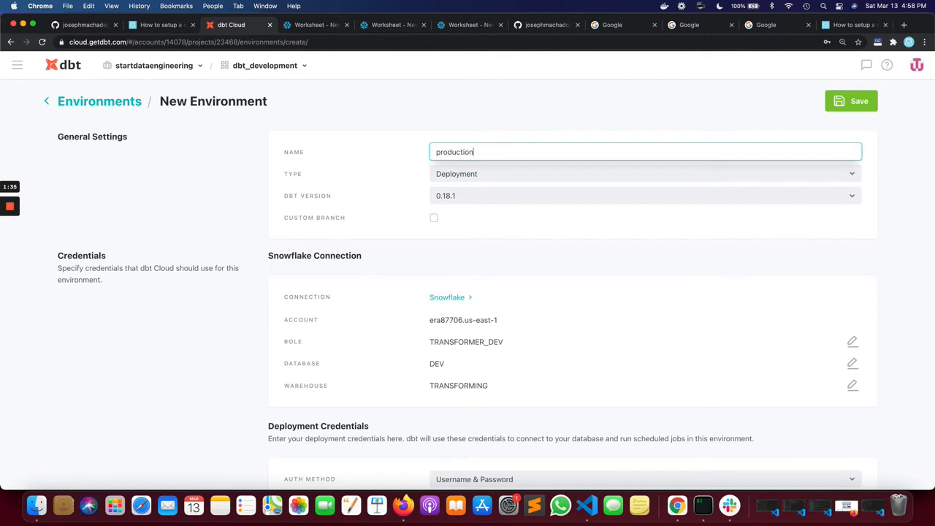
click(586, 179)
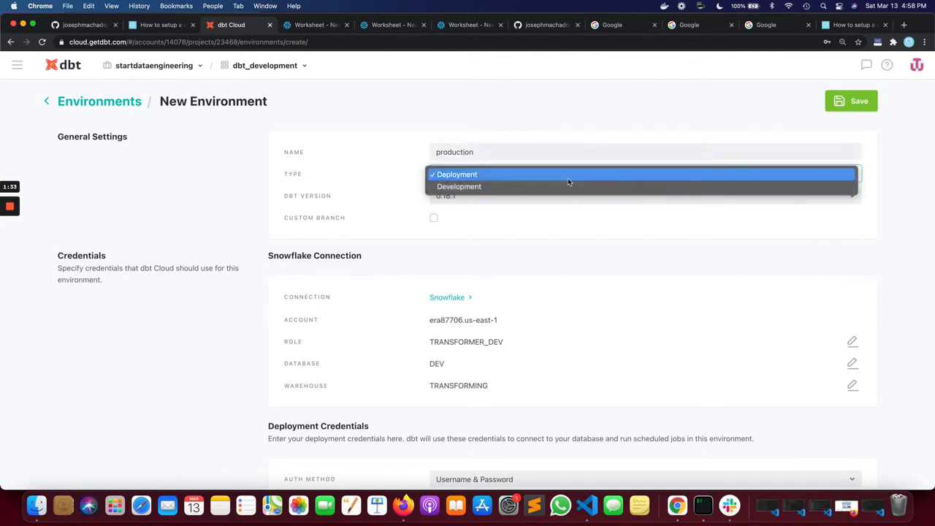
click(567, 178)
- Set the production environment's dbt version to 0.19.0 and enable a custom branch named main
click(504, 196)
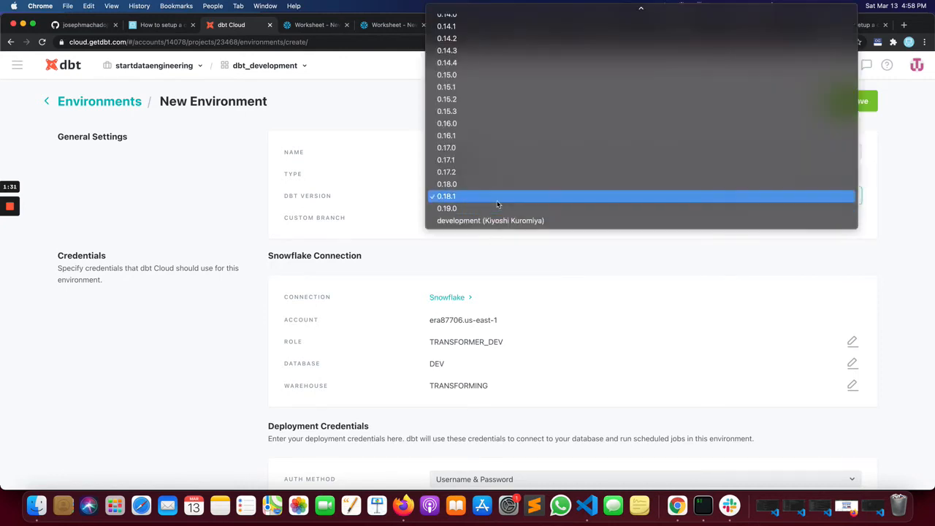
click(494, 209)
click(434, 218)
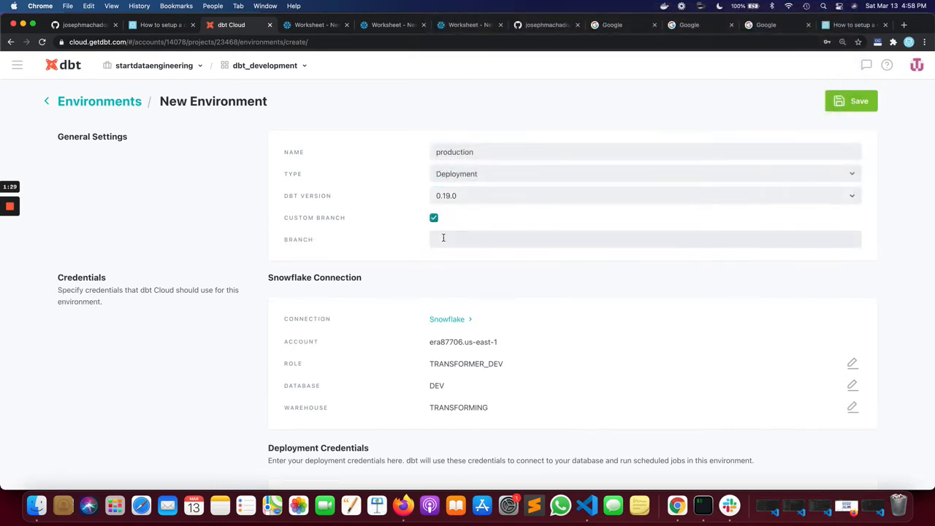
click(444, 239)
text(main)
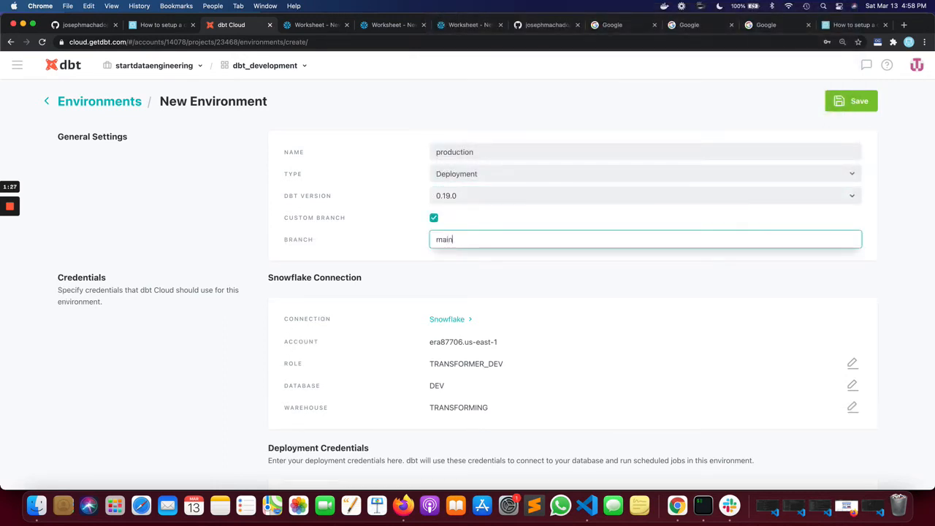
click(395, 266)
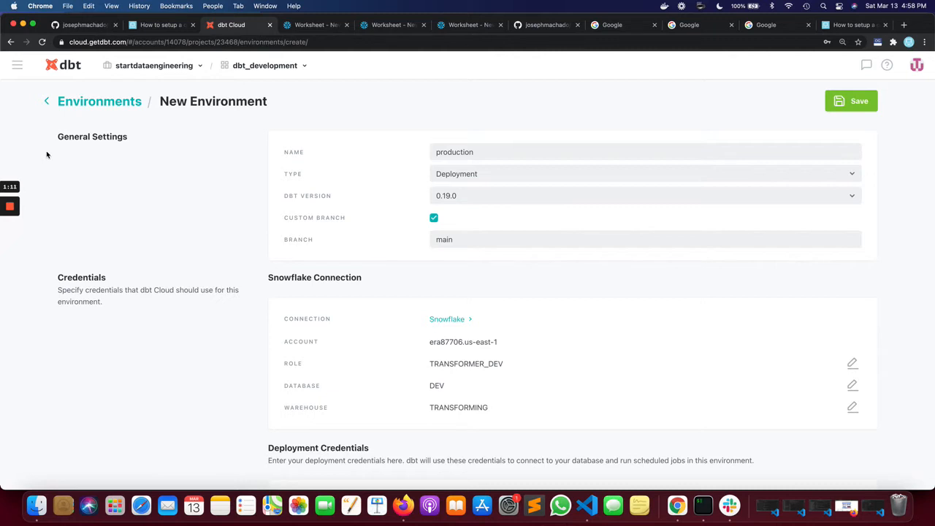
- Enter DBT_CLOUD_DEV as the deployment username along with the account password, and try to save the environment
scroll(305, 261, down, 2)
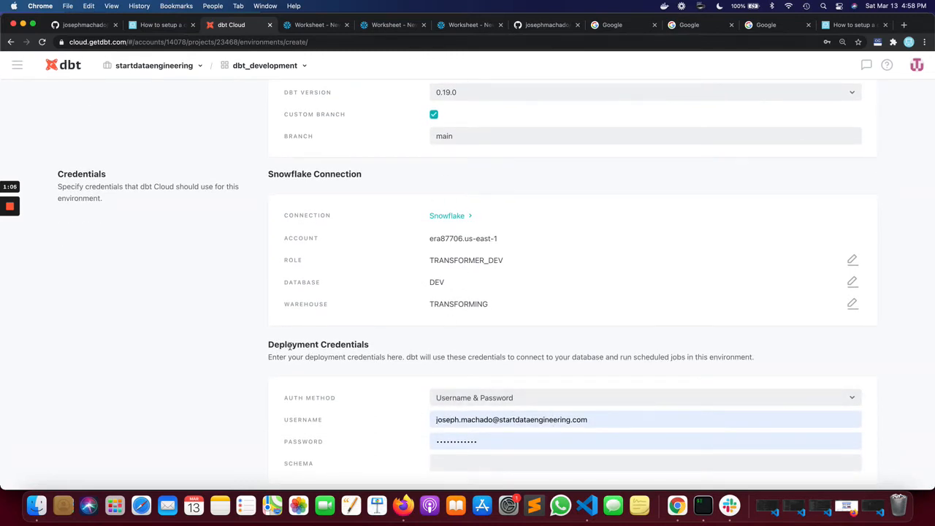
triple_click(479, 420)
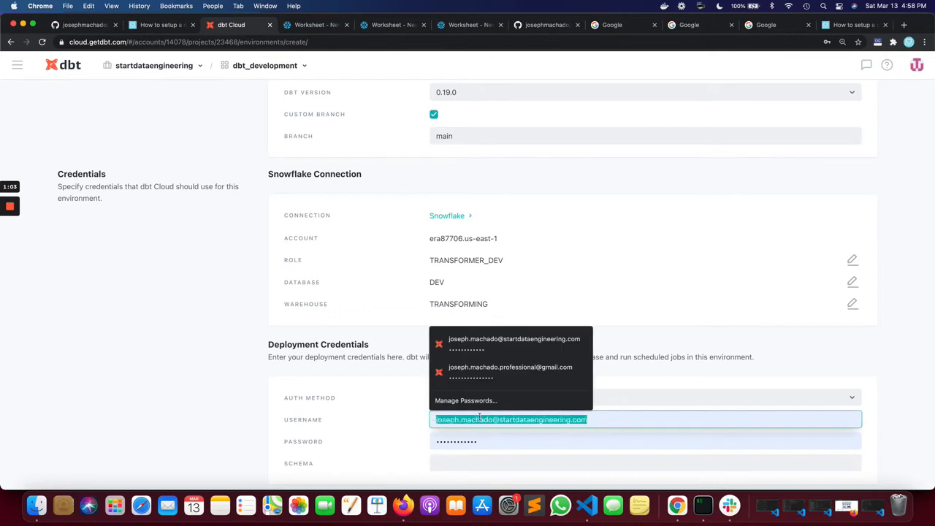
text(DBT_C)
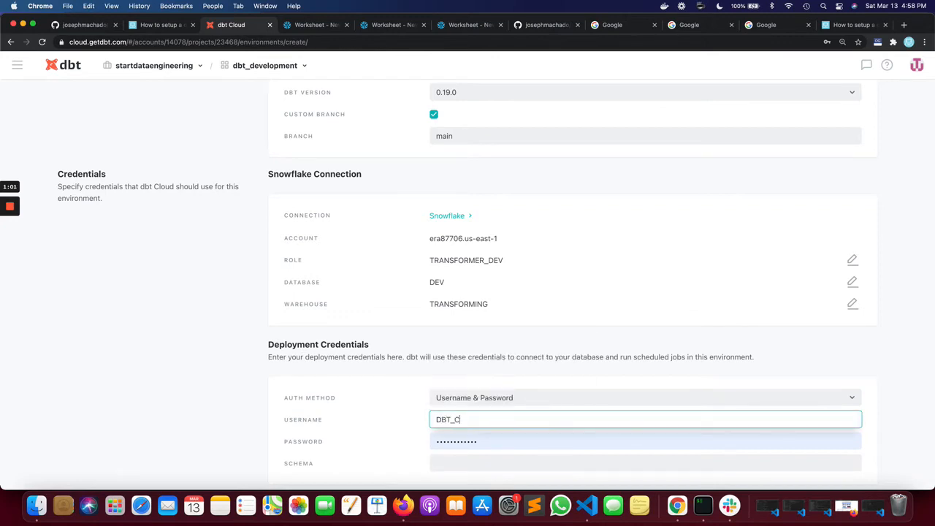
text(LOUD_DEV)
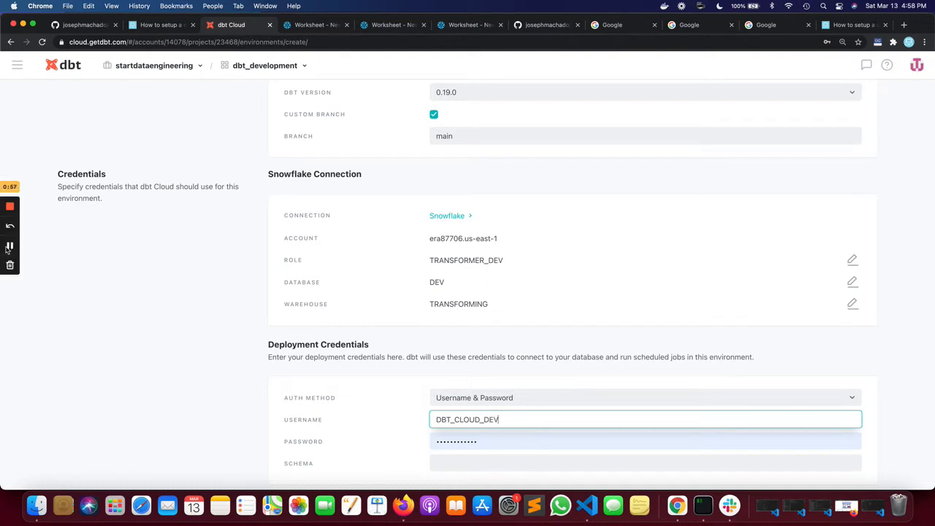
click(8, 249)
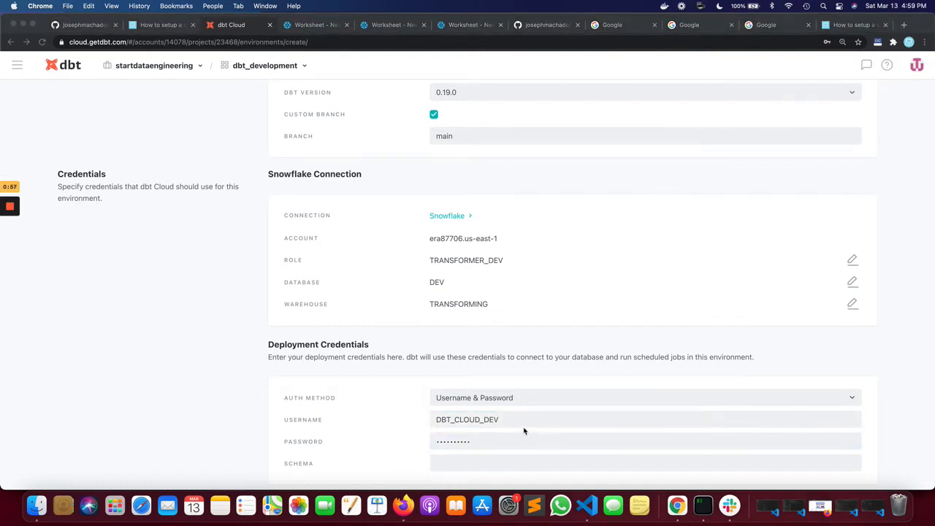
scroll(524, 430, up, 3)
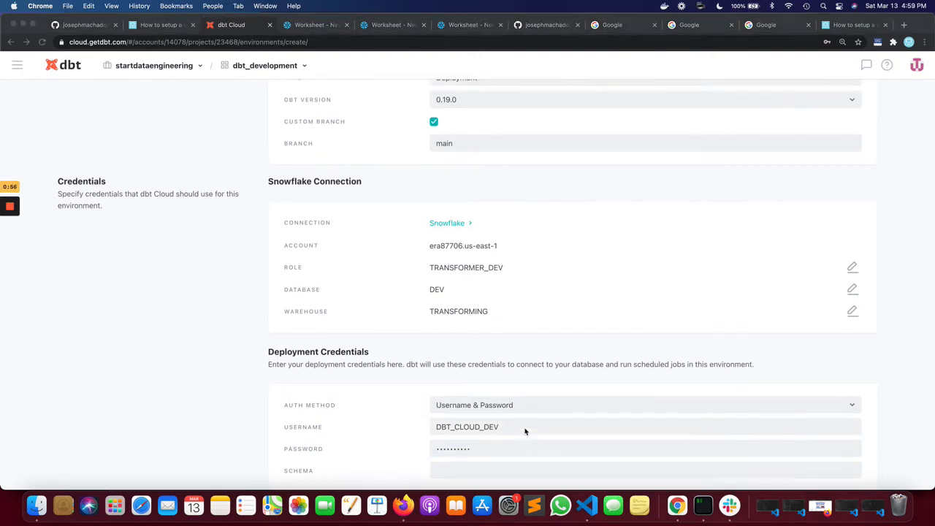
click(867, 109)
click(863, 109)
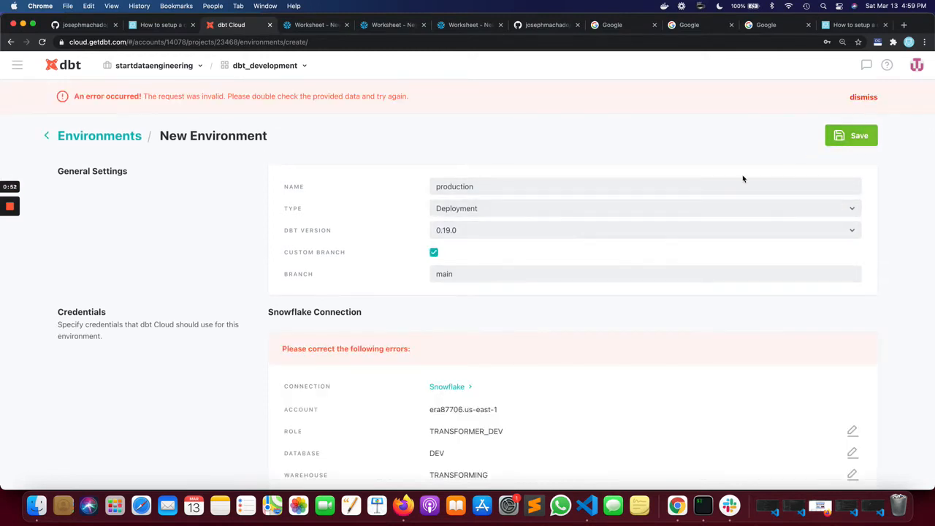
- Fill in the deployment schema and save the new production environment
scroll(742, 180, down, 3)
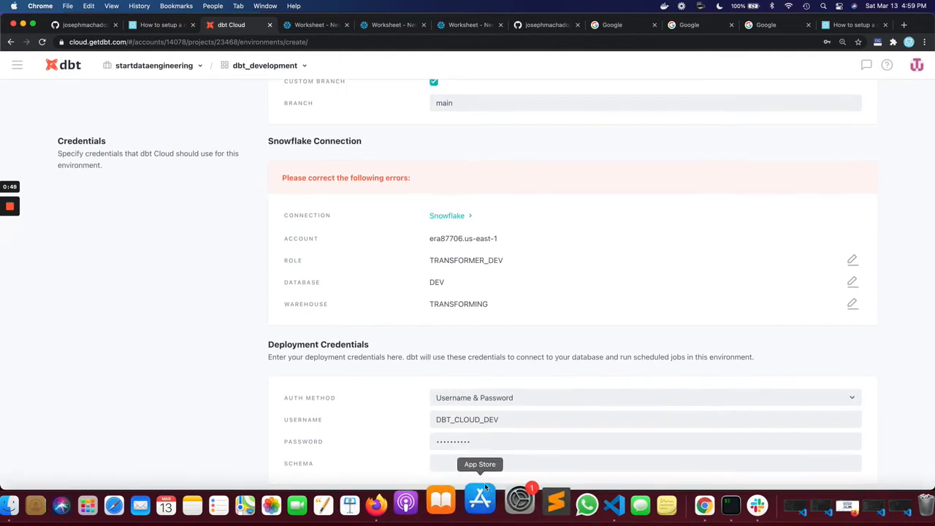
click(461, 464)
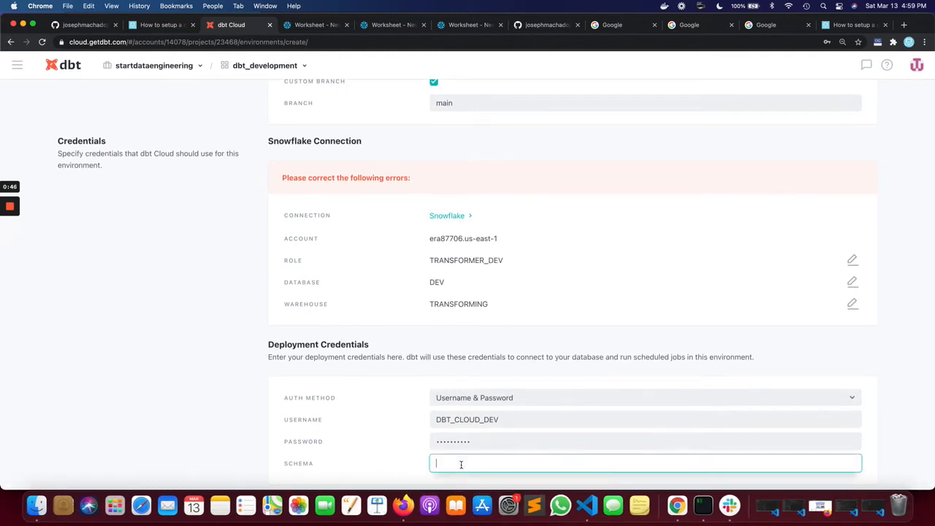
text(A)
scroll(524, 408, up, 3)
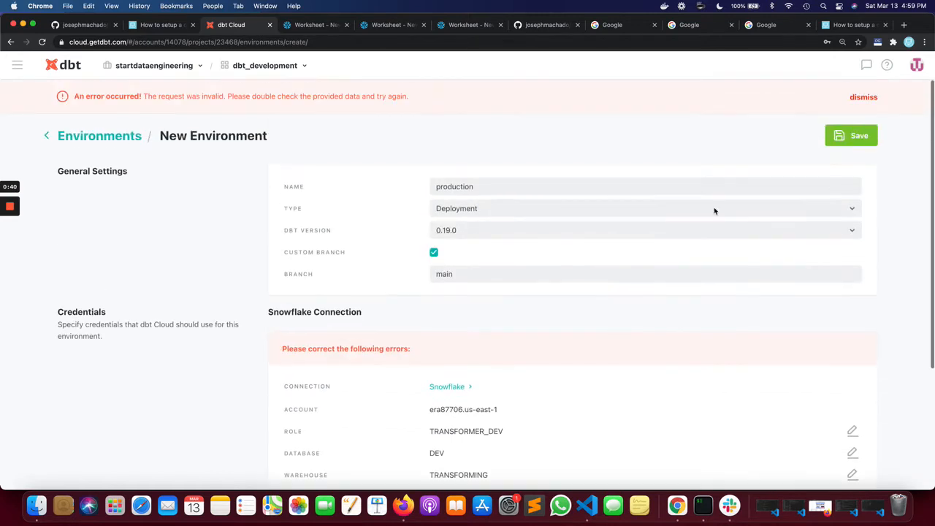
click(848, 139)
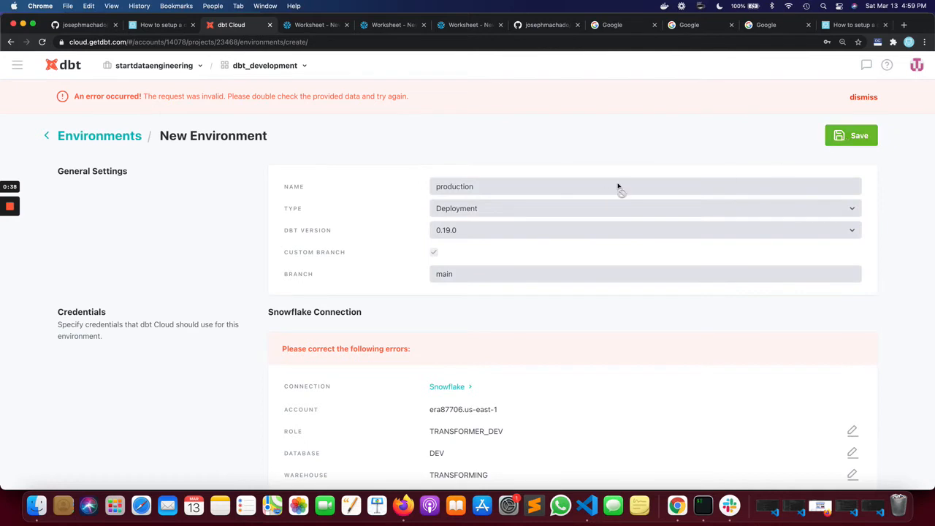
scroll(780, 153, down, 3)
scroll(780, 157, up, 3)
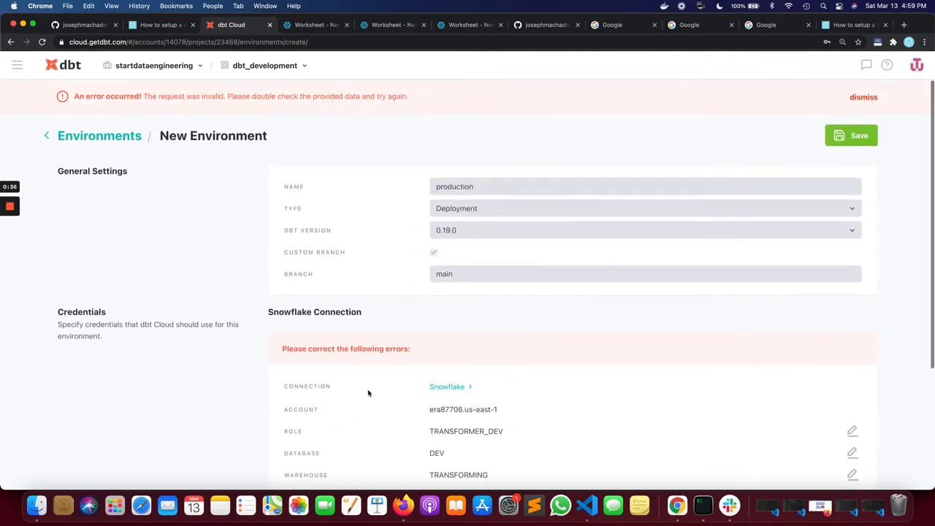
scroll(414, 370, down, 3)
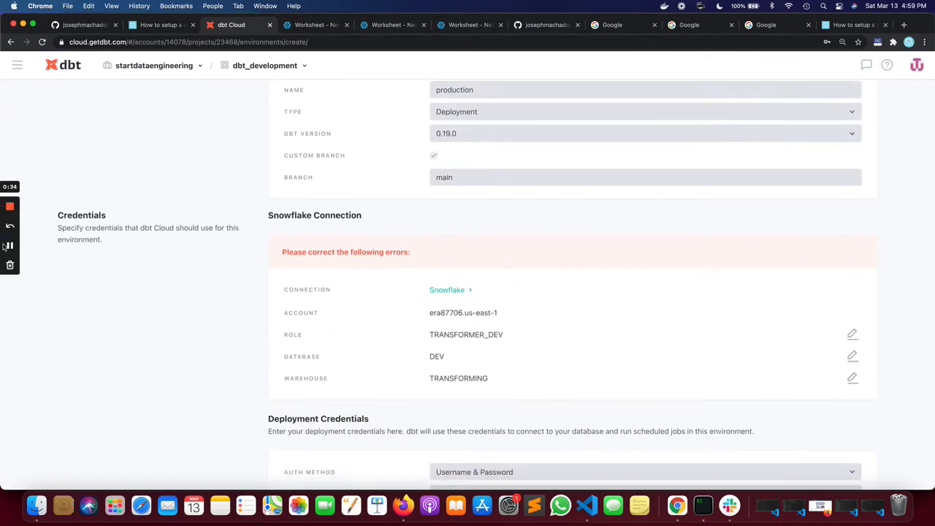
click(10, 244)
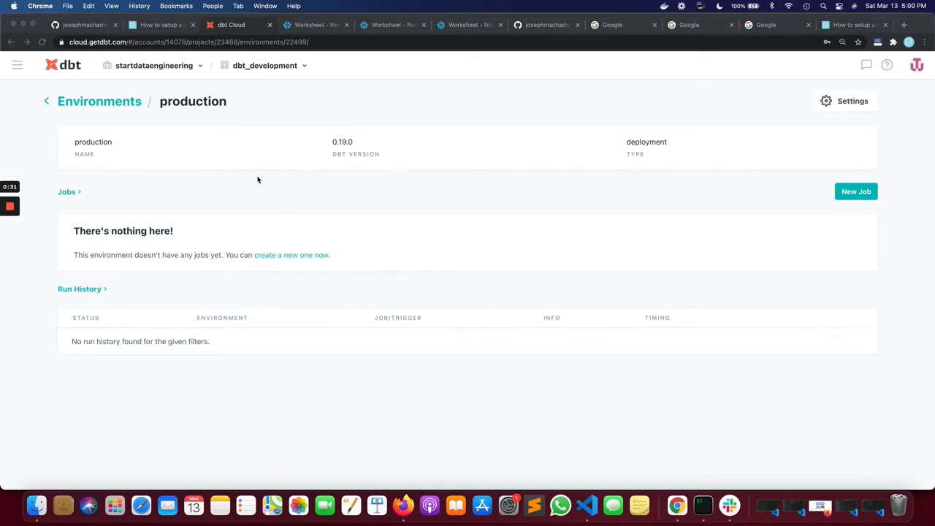
- Go back to the environments list and open the settings of the Development environment
click(102, 103)
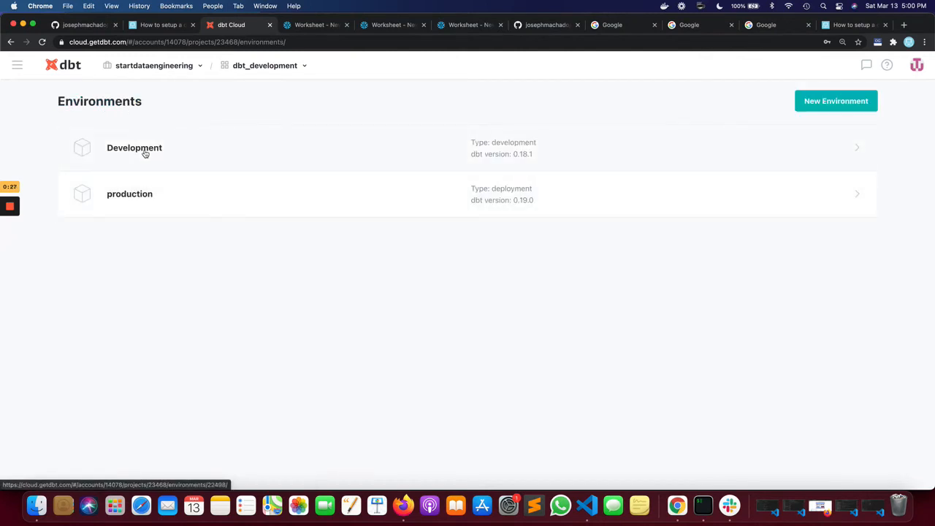
click(17, 66)
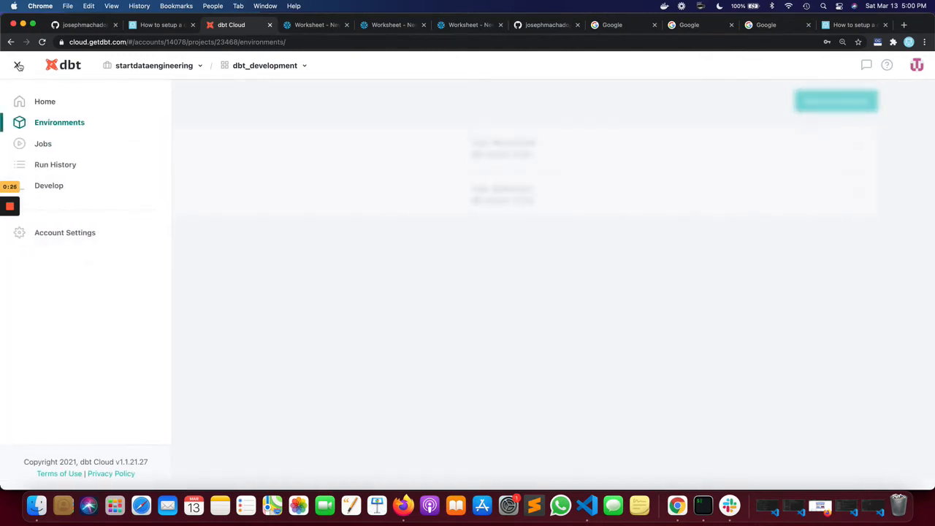
click(436, 170)
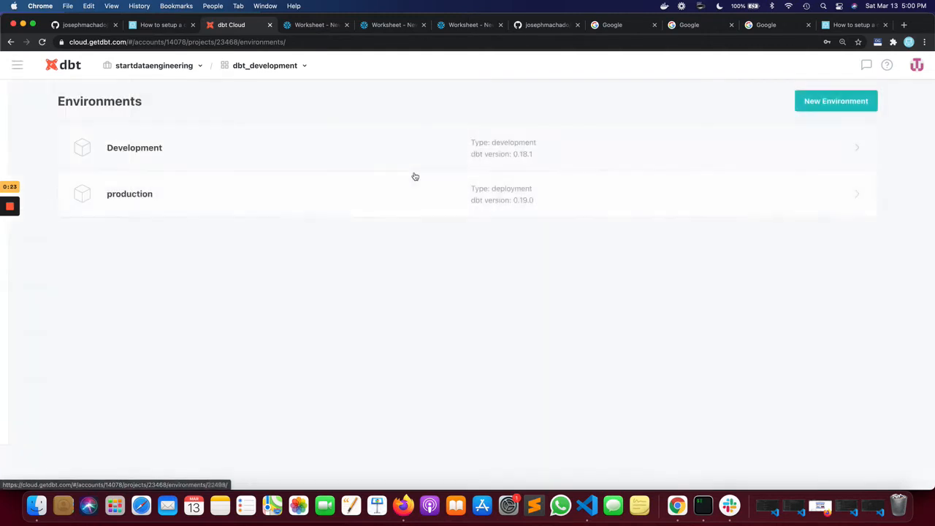
click(177, 158)
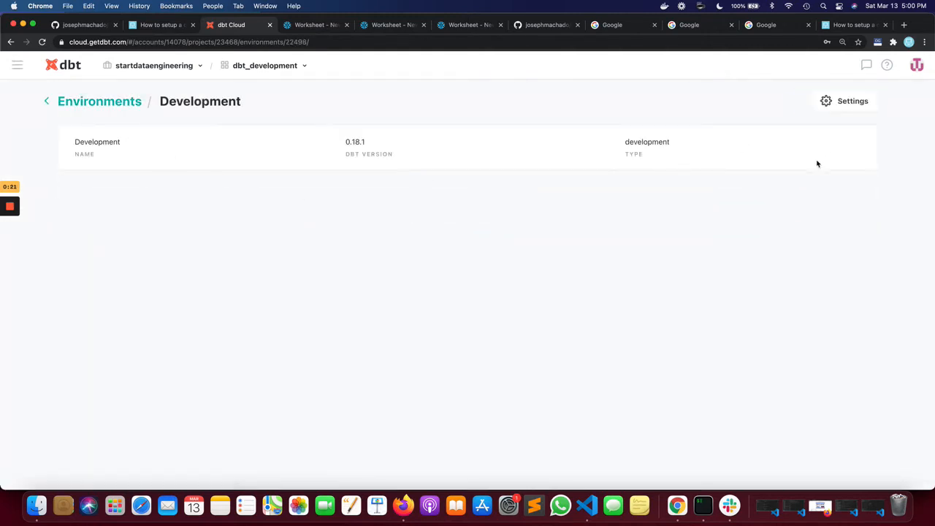
click(840, 109)
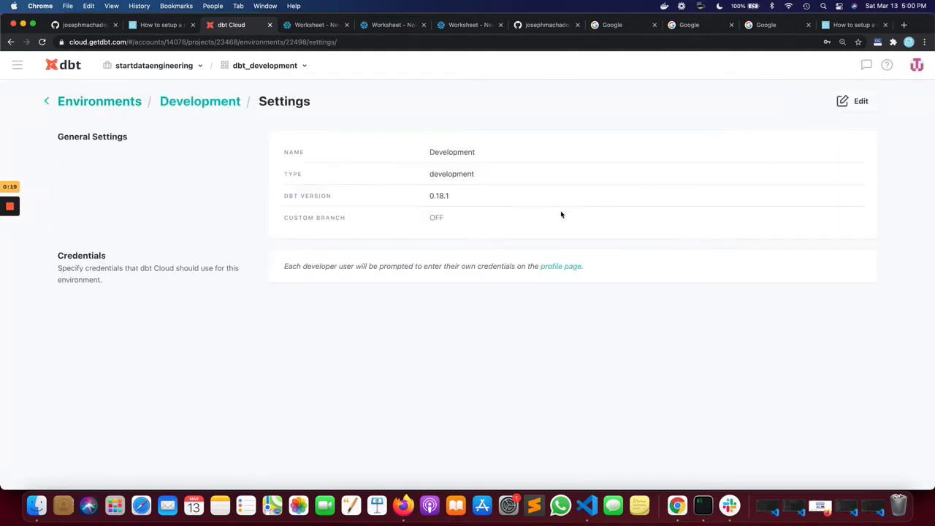
- Edit the Development environment to use a custom branch named main, and save it
click(842, 102)
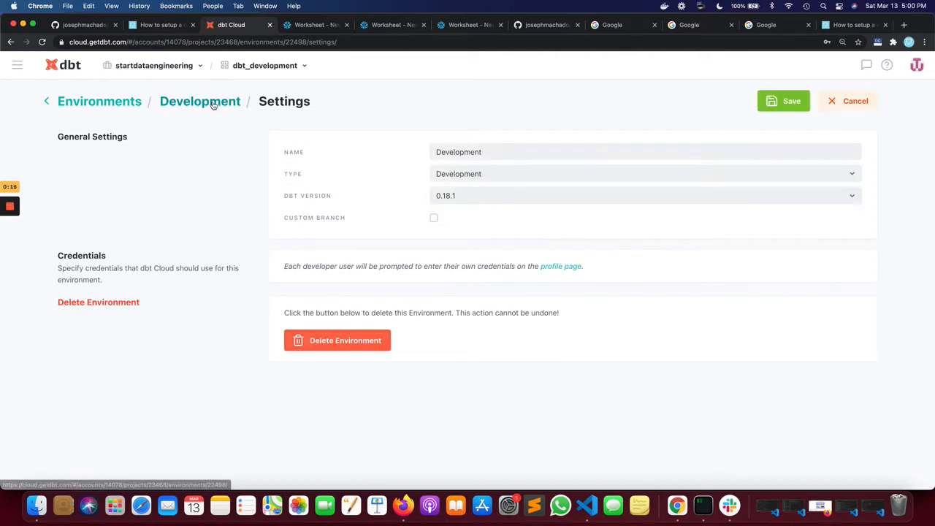
click(433, 218)
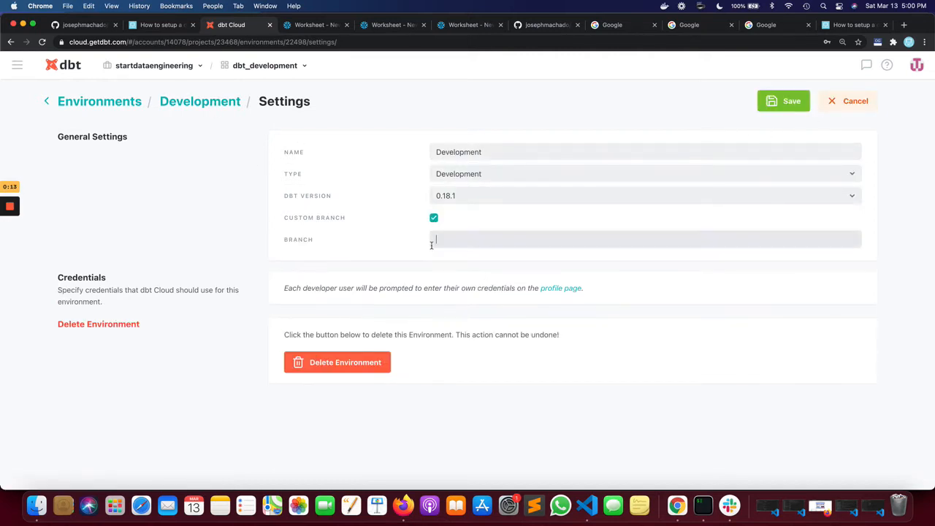
click(436, 241)
text(master)
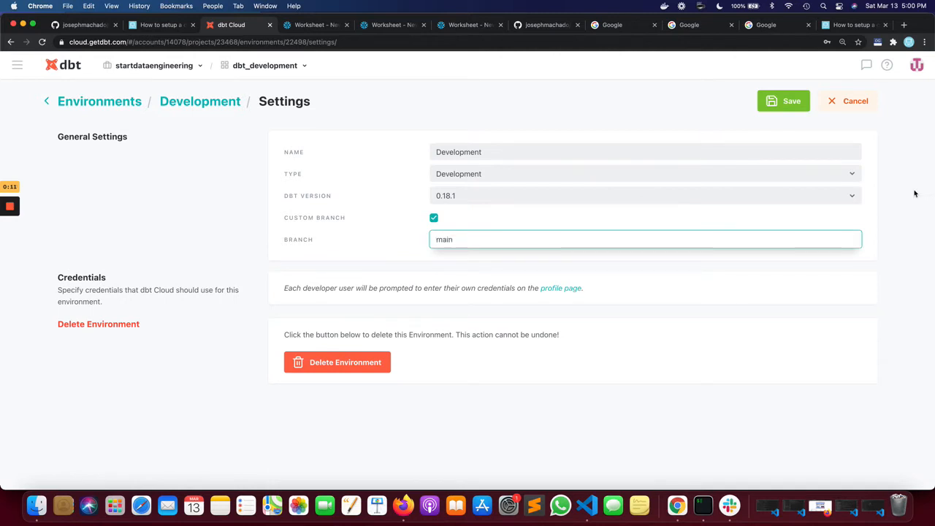
click(775, 108)
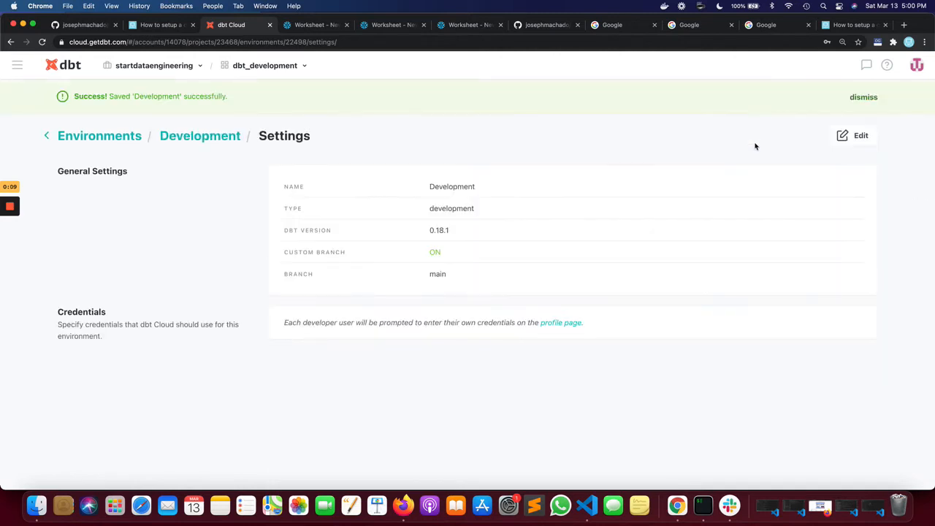
mouse_move(13, 211)
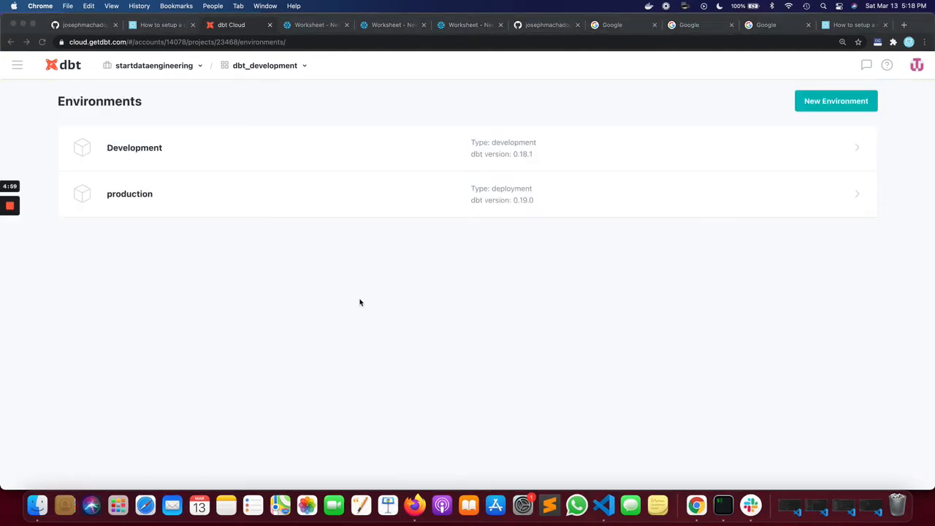
- Start a new job in the project and name it CI
click(17, 66)
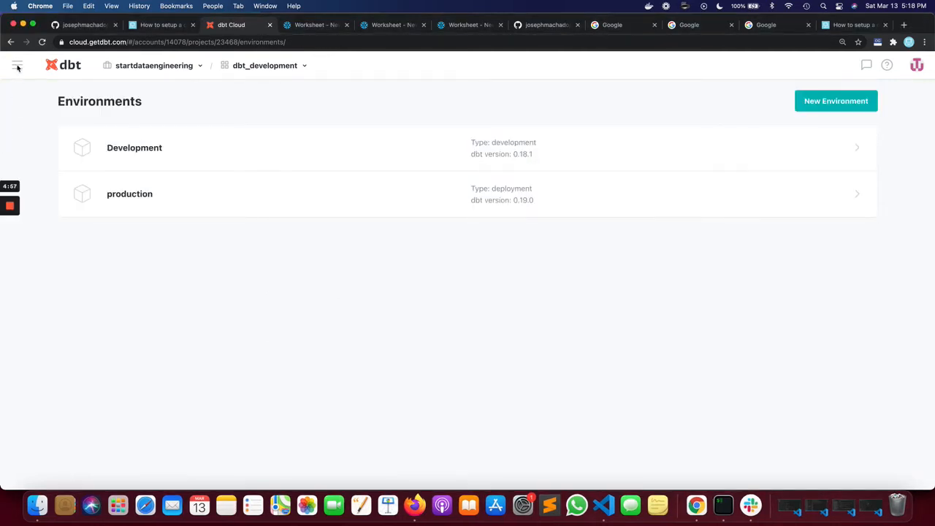
click(17, 65)
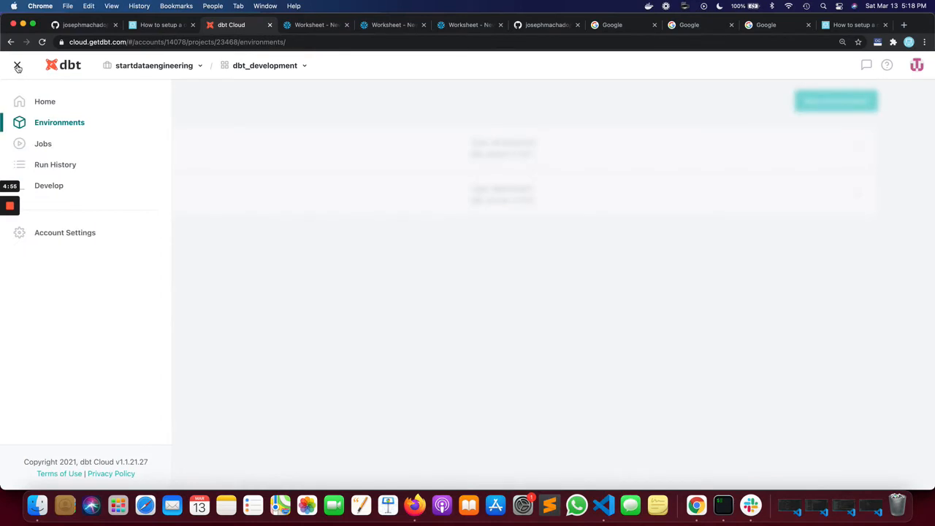
click(43, 143)
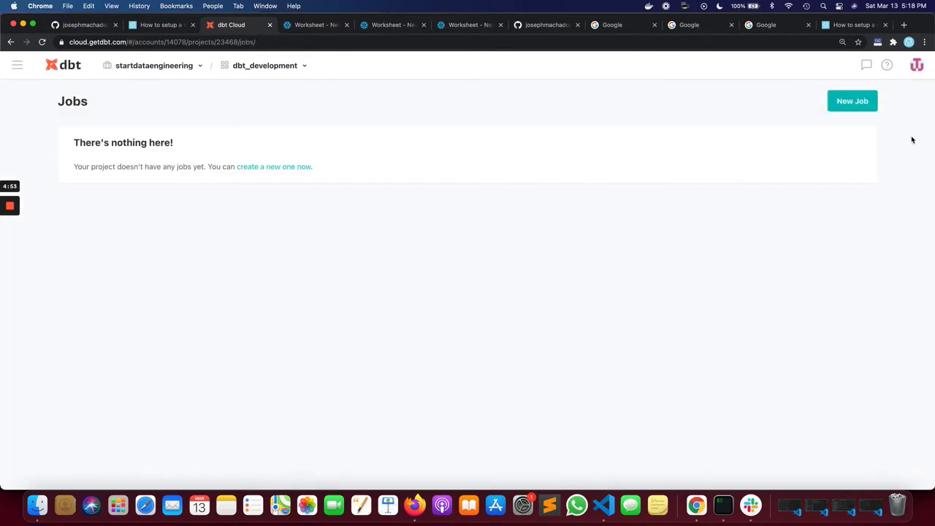
click(866, 107)
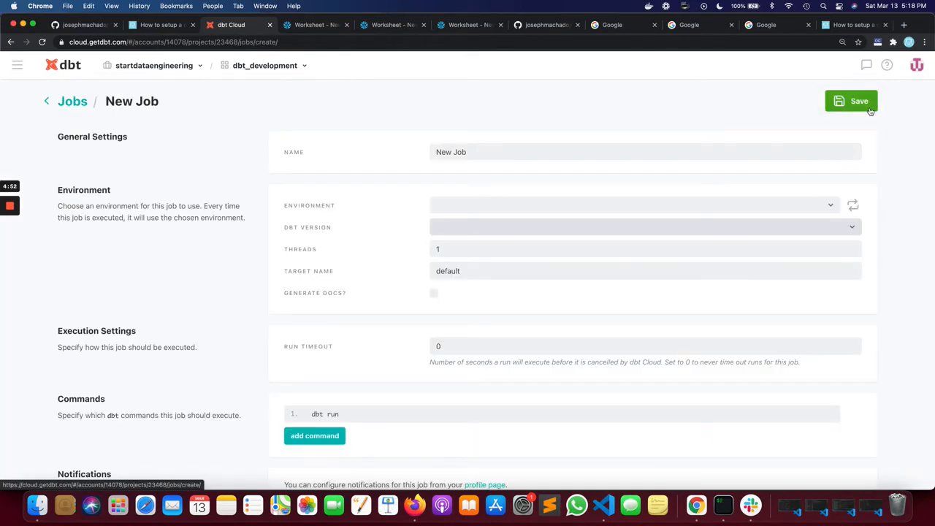
triple_click(463, 151)
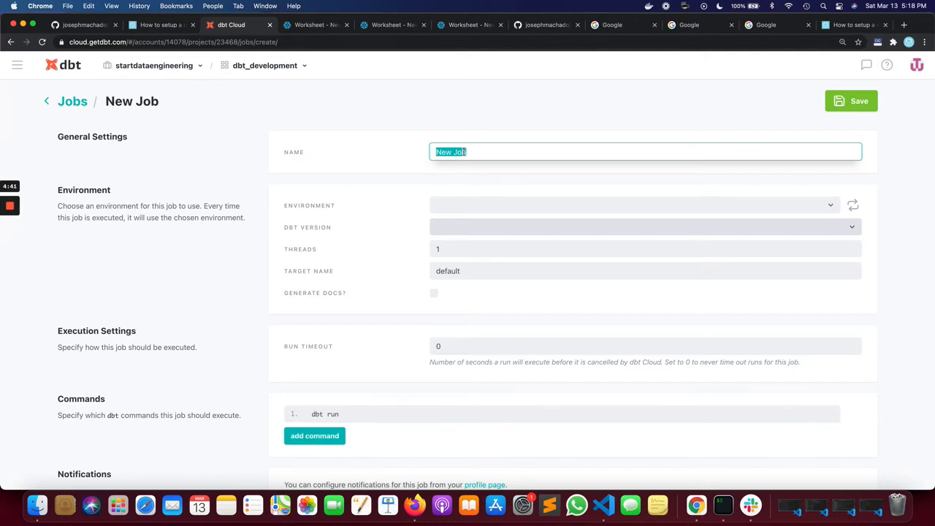
text(d)
- Set the CI job's environment to production and keep its dbt version as Inherit from production (0.19.0)
click(725, 205)
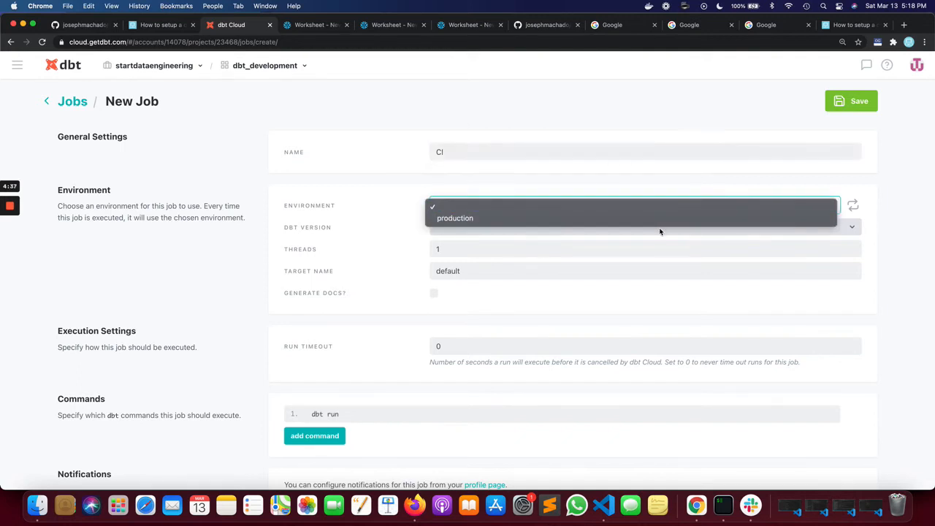
click(653, 220)
click(653, 227)
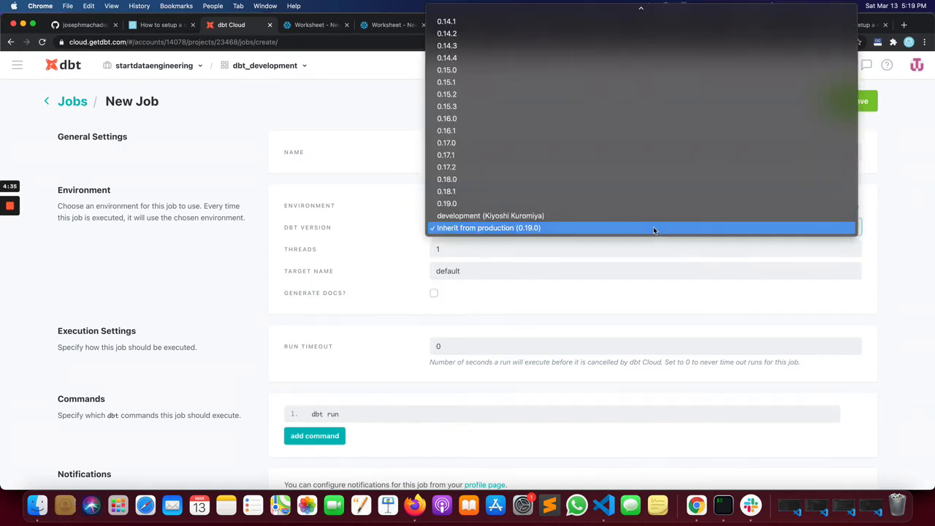
click(579, 276)
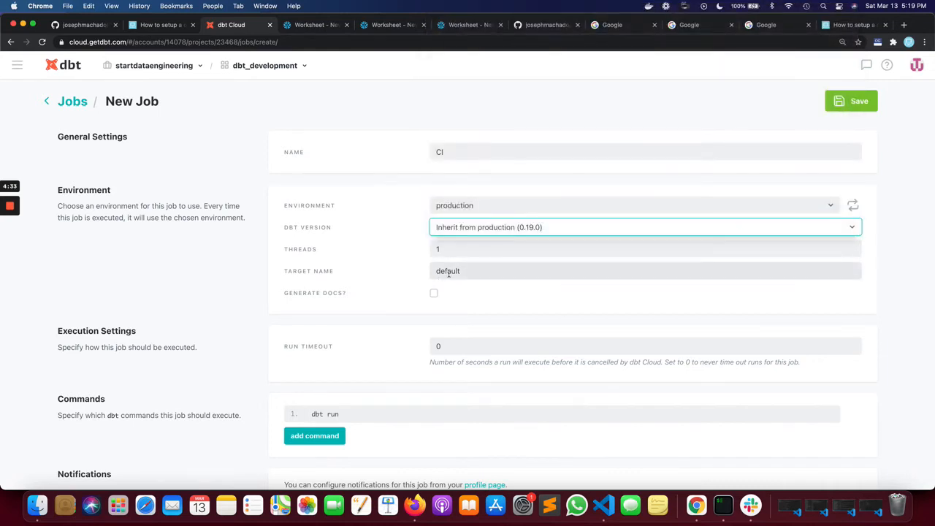
- Turn off the CI job's scheduled runs and enable its webhook trigger for pull requests
scroll(449, 286, down, 5)
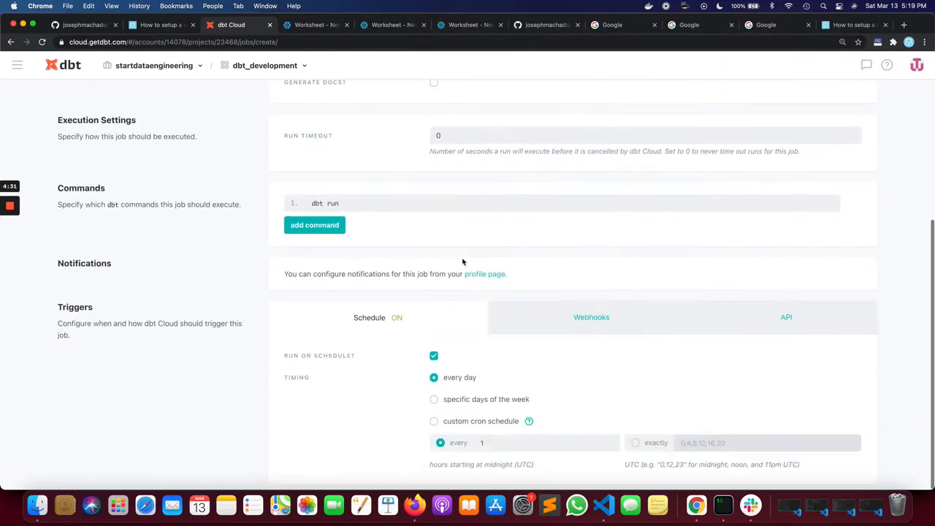
click(434, 356)
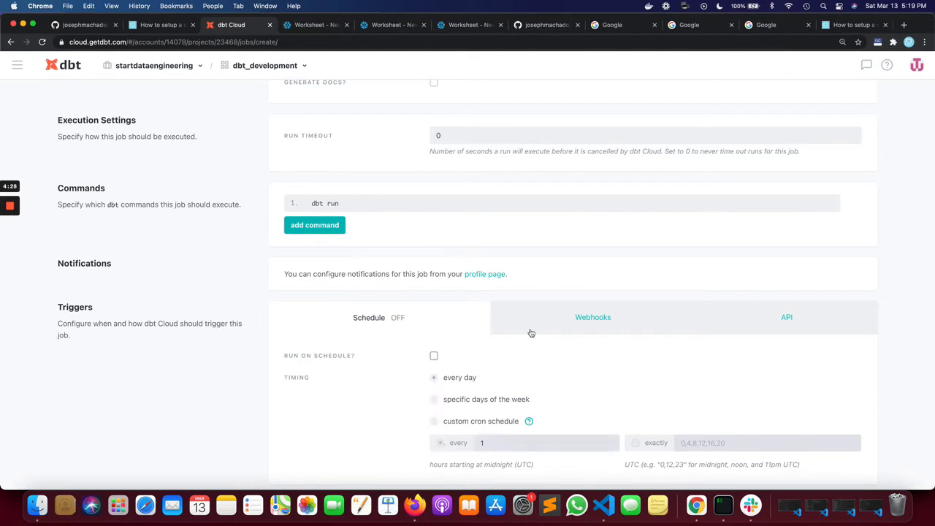
click(611, 322)
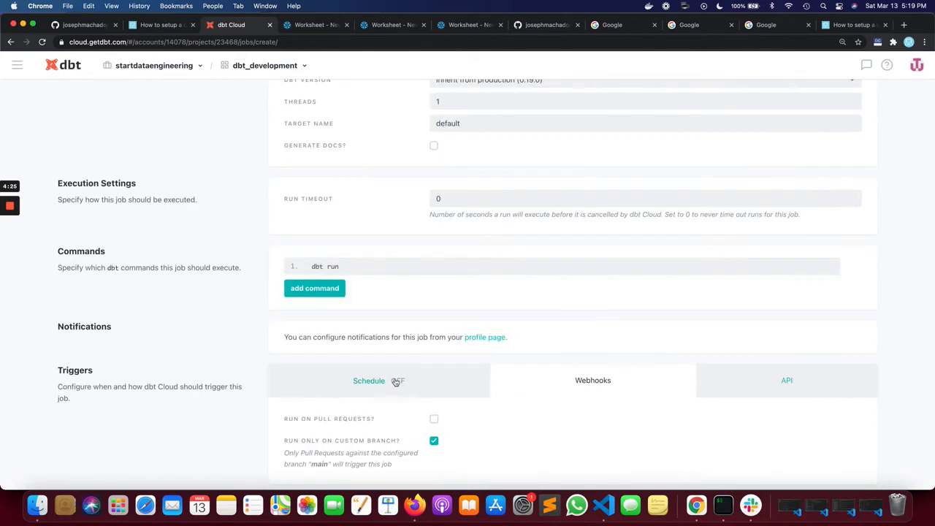
click(434, 419)
drag(282, 454, 418, 474)
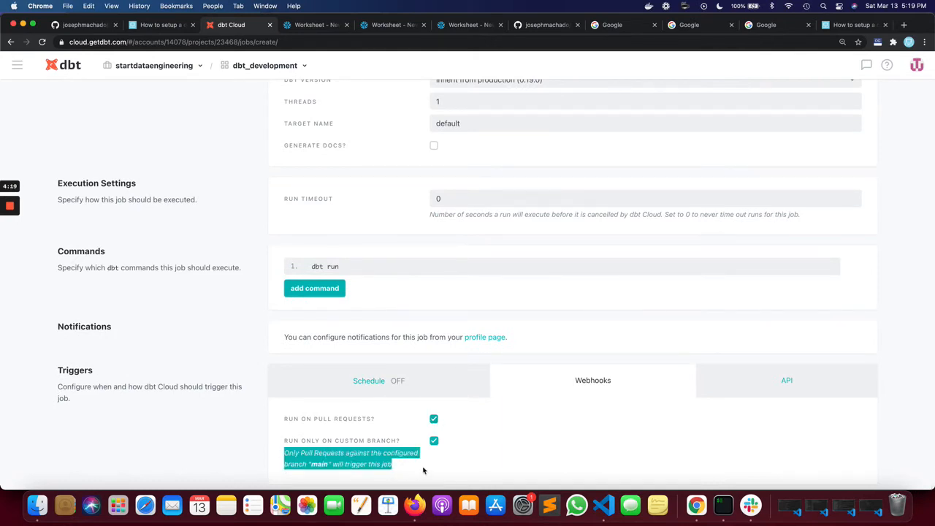
click(320, 465)
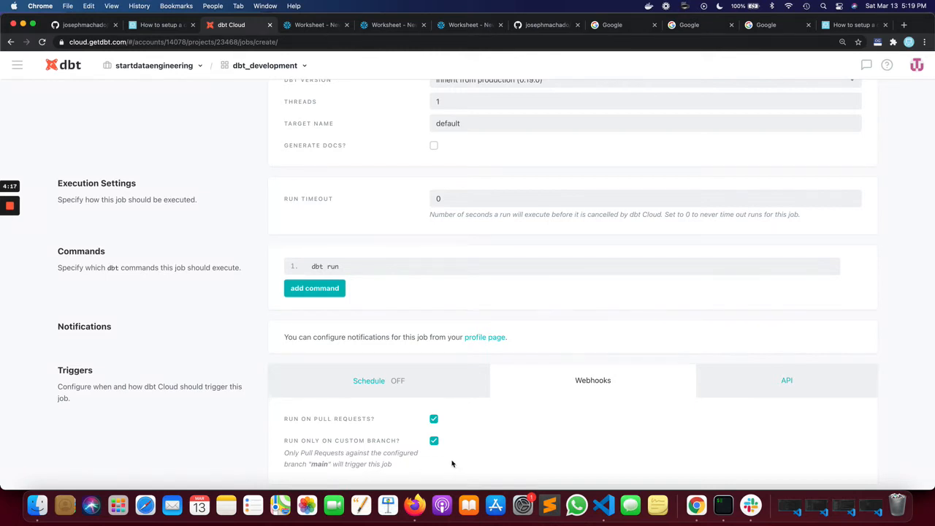
- Review the CI job's settings, save the job, and return to the jobs list
scroll(451, 464, up, 5)
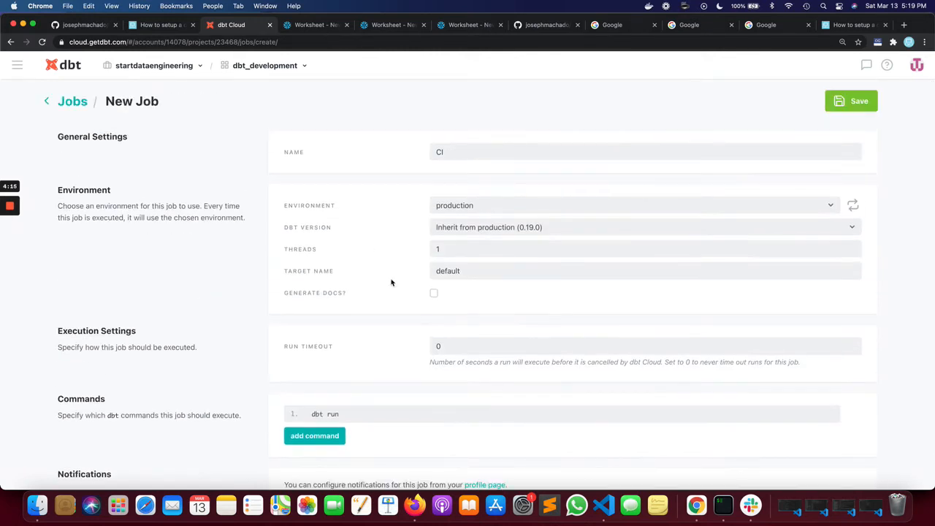
scroll(453, 307, down, 1)
scroll(449, 325, down, 4)
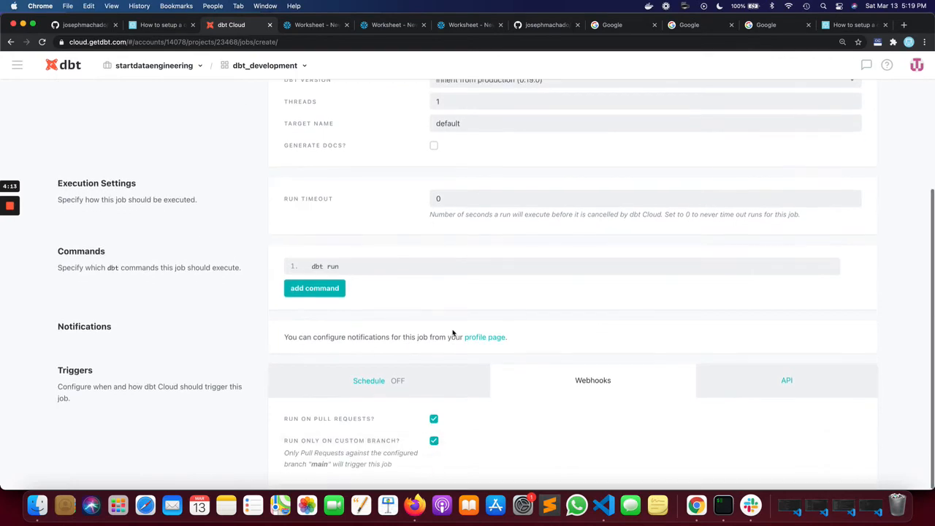
scroll(453, 334, up, 4)
scroll(796, 201, down, 3)
scroll(812, 161, up, 3)
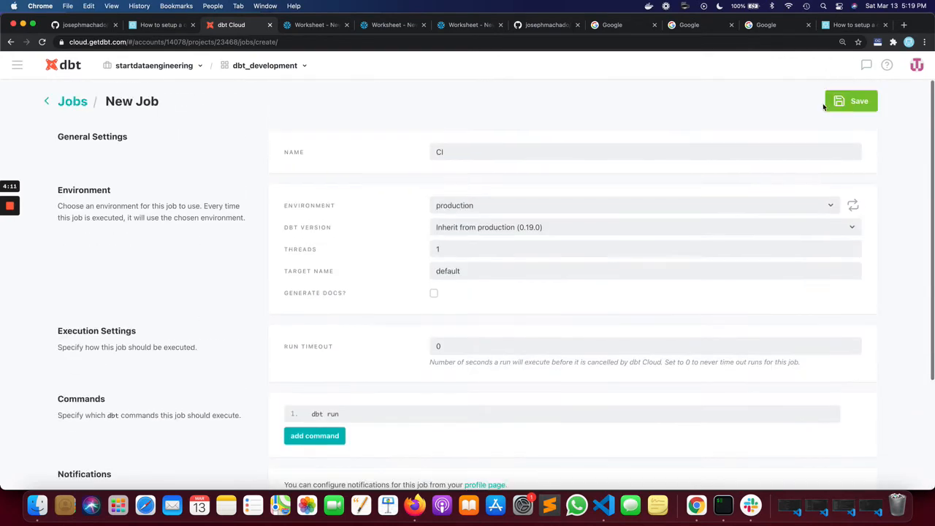
click(837, 99)
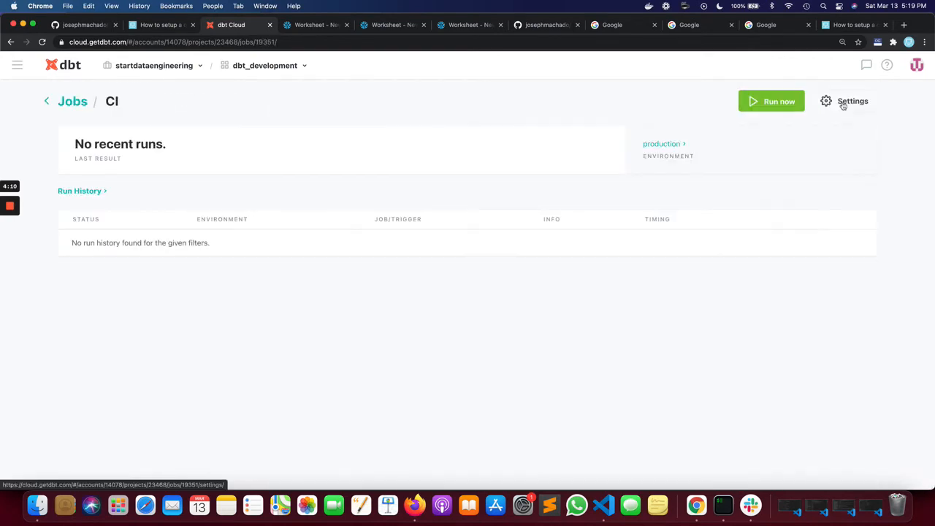
click(75, 104)
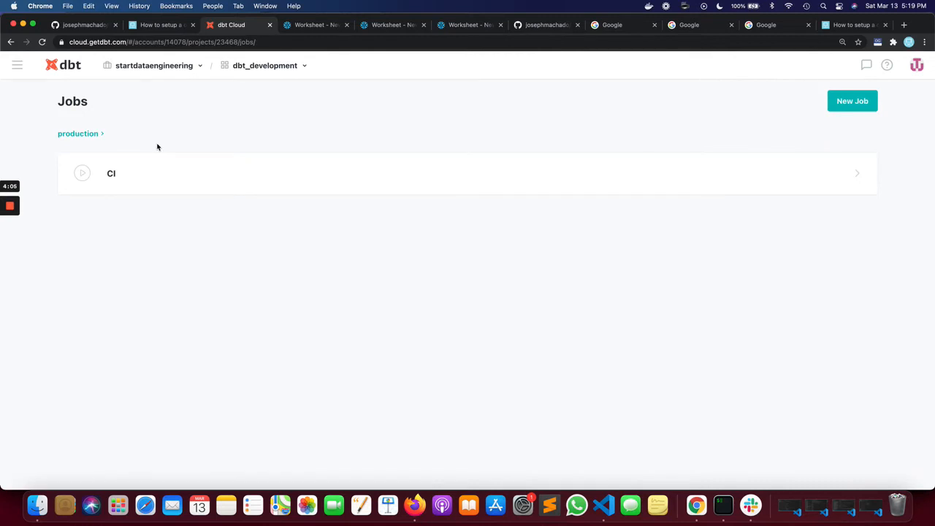
- Create and check out the git branch simple-test-branch in the terminal, using the checkout command from the blog guide
click(162, 30)
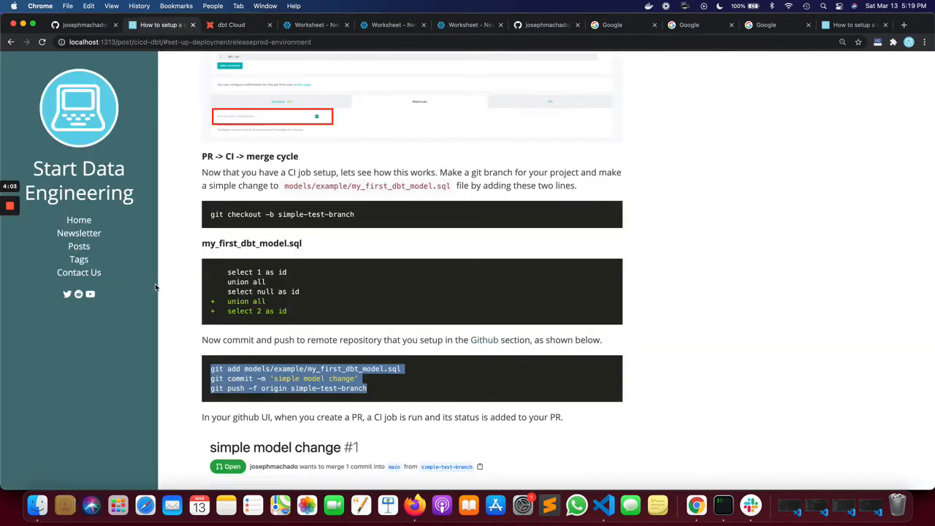
drag(364, 214, 211, 215)
key(super+c)
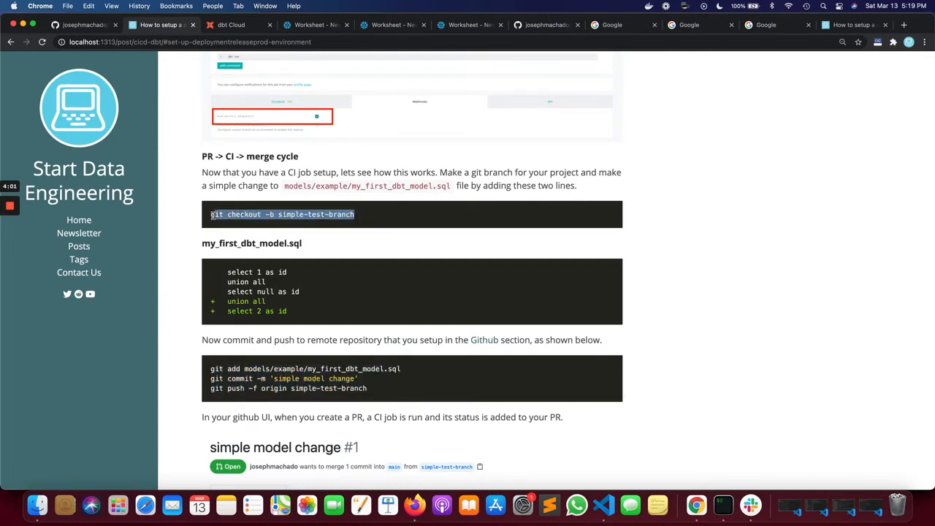
key(super+Tab)
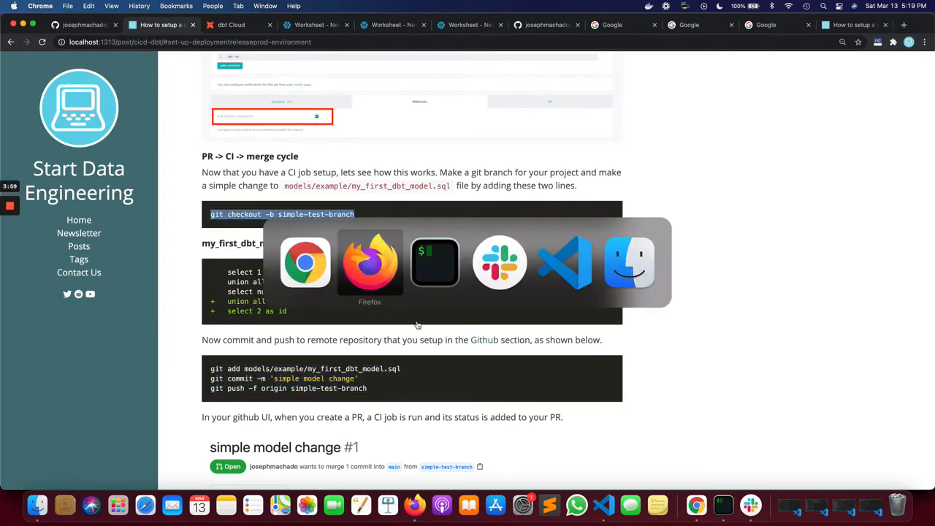
key(super+Tab)
key(super+v)
key(Return)
key(Up)
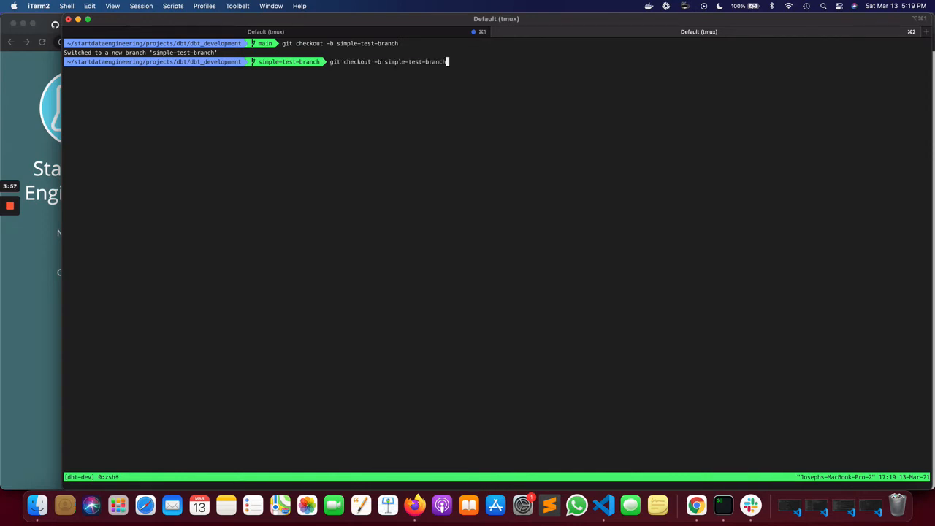
key(ctrl+u)
- Look up the model change in the guide and open models/example/my_first_dbt_model.sql in vim from the terminal
key(super+Tab)
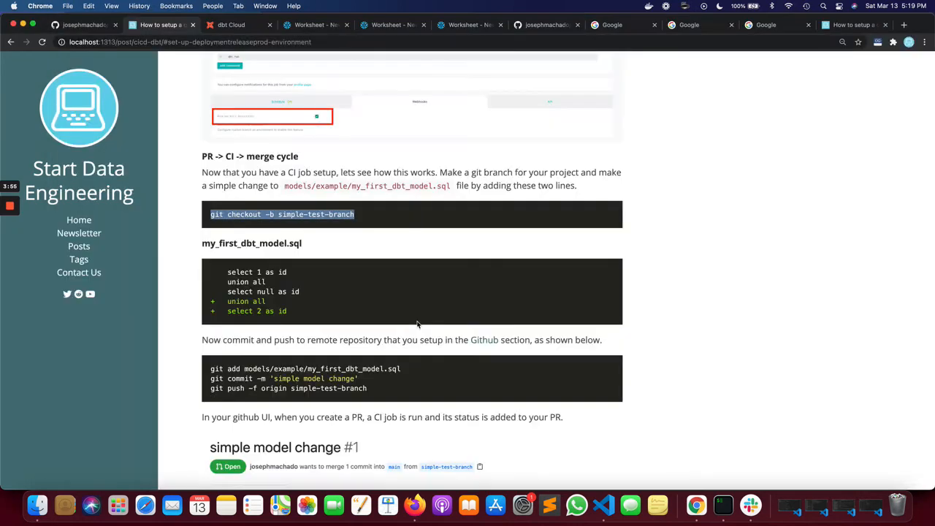
double_click(230, 246)
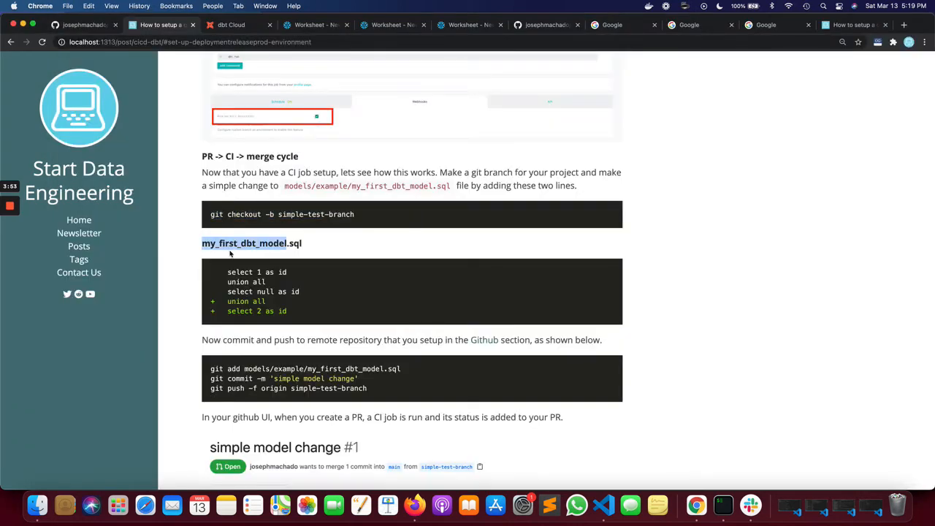
drag(227, 302, 276, 307)
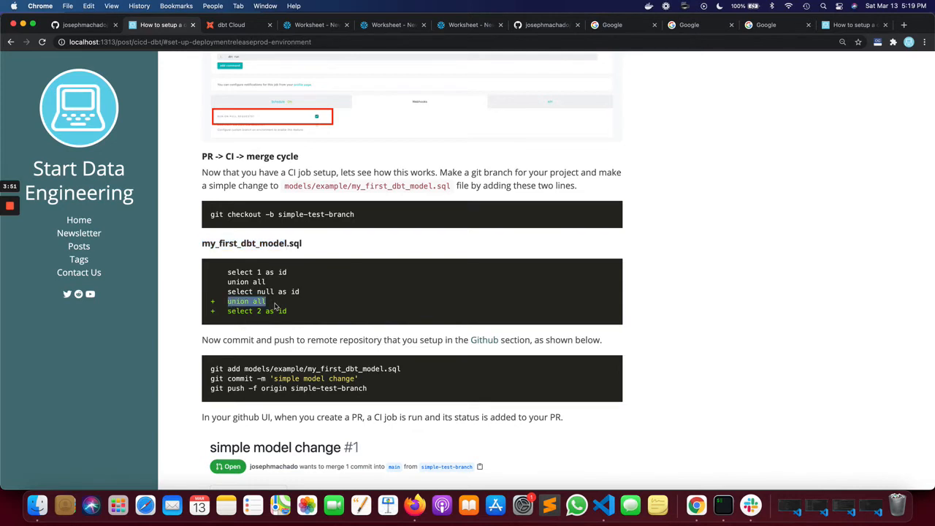
key(super+Tab)
text(vi)
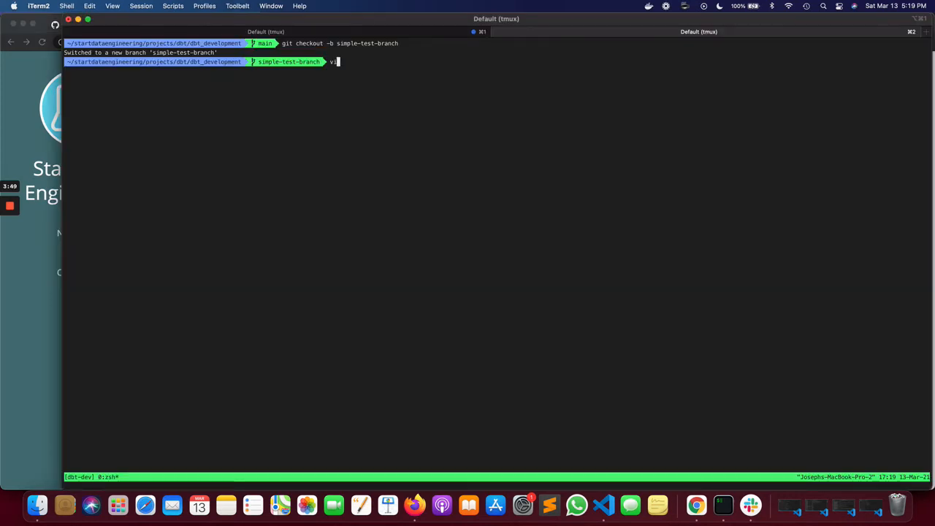
text(m models/example/m)
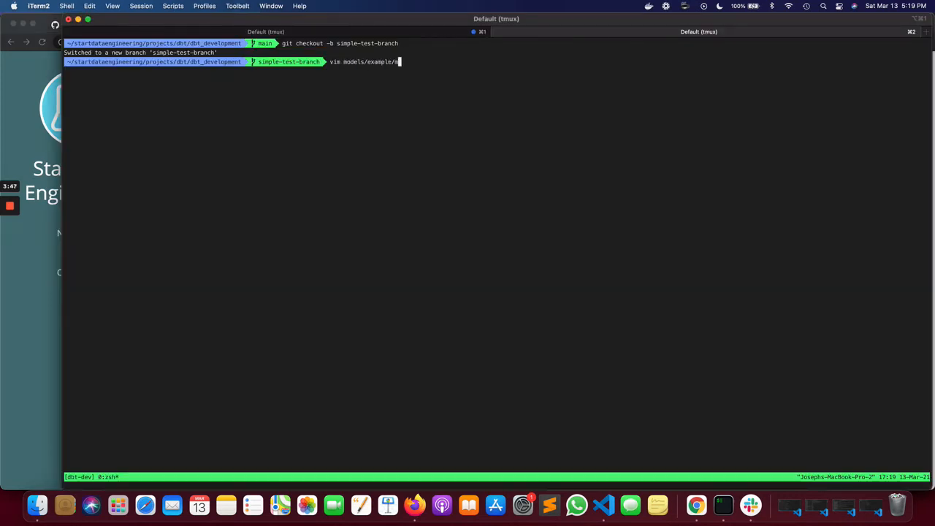
text(y_f)
key(Tab)
key(Return)
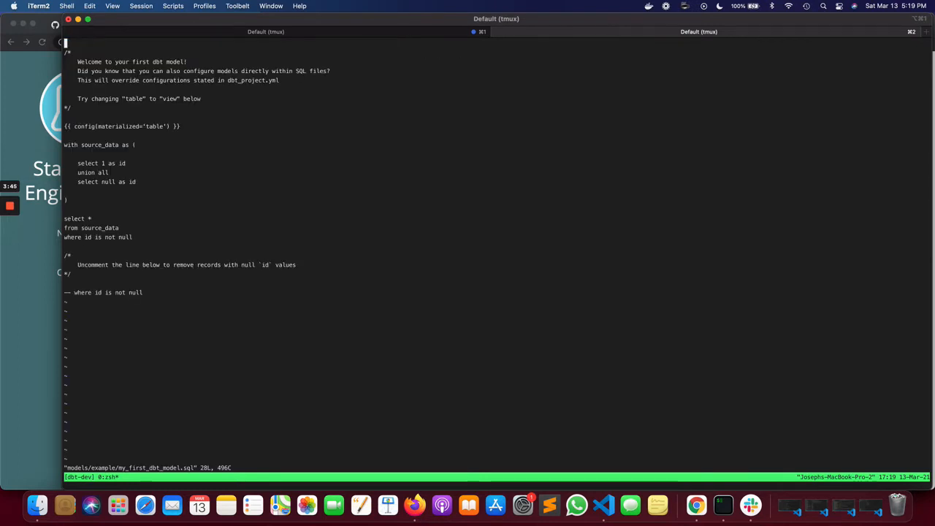
- Add an indented "union all" line below "select null as id" in the model's source_data block
key(j)
key(j)
key(j)
key(j)
key(j)
key(j)
key(j)
key(j)
key(j)
key(j)
key(j)
key(j)
key(j)
key(j)
key(j)
text(i    union all)
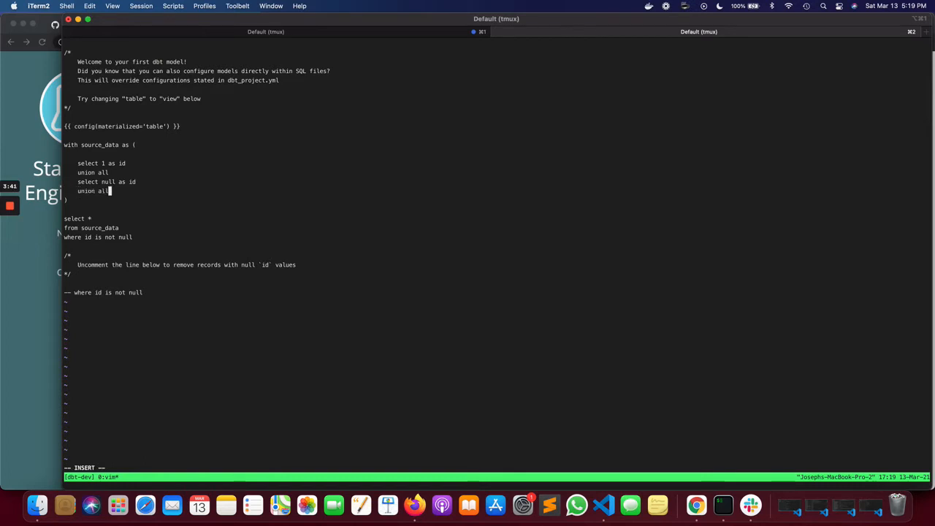
- Add the line "select 2 as id" below the new union all, and save and close the model file
key(Return)
text(se)
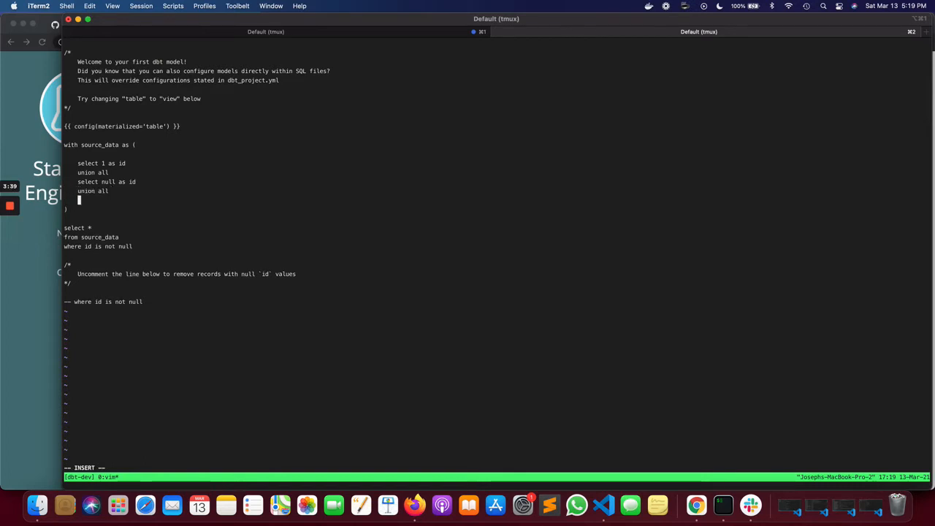
text(lect 2 s)
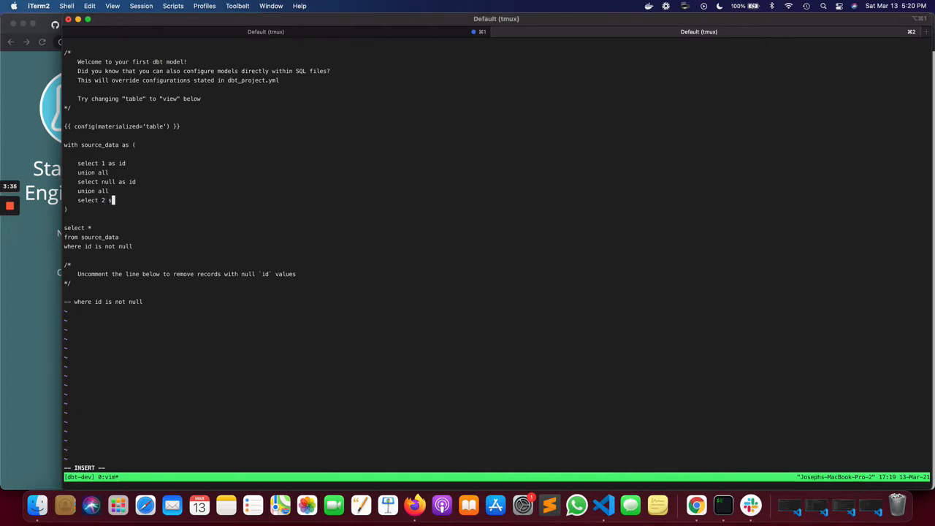
key(BackSpace)
text(as id)
key(Escape)
text(:wq)
key(Return)
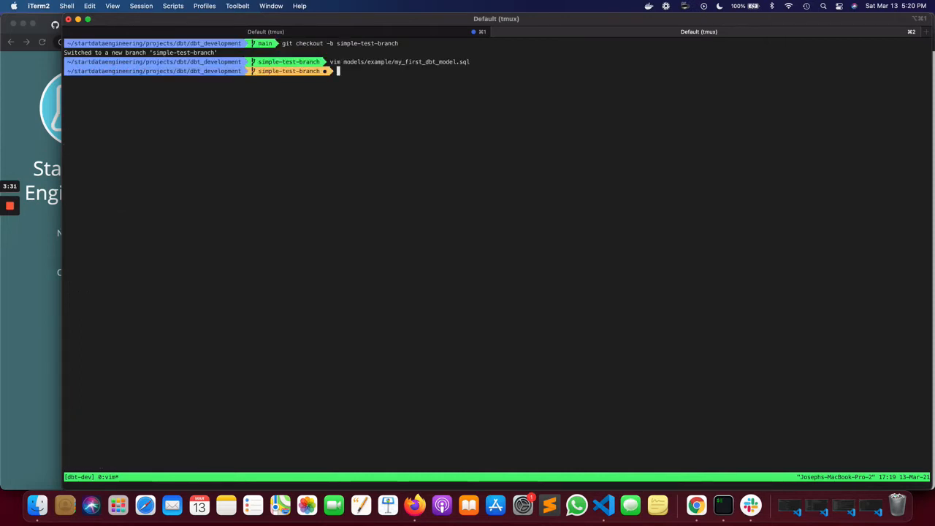
- Stage models/example/my_first_dbt_model.sql in git with the guide's add command
key(super+Tab)
triple_click(231, 369)
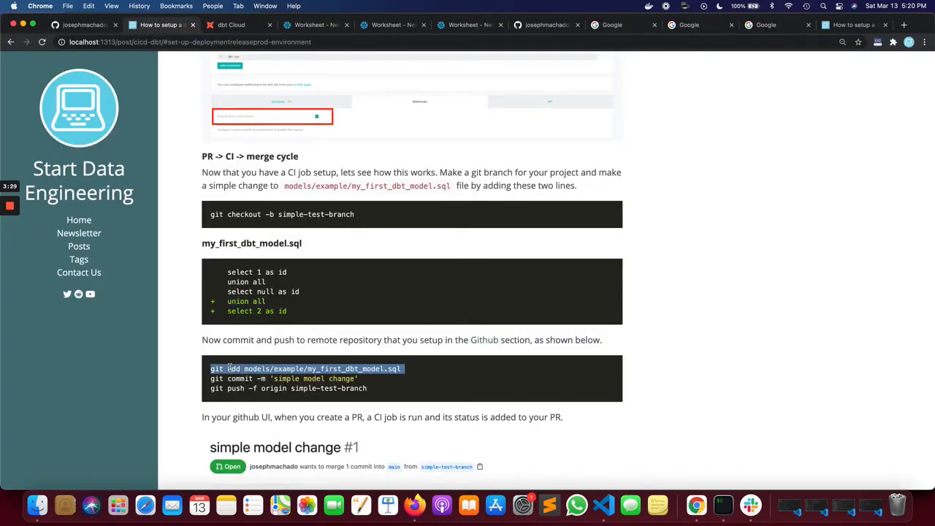
key(super+c)
key(super+Tab)
key(super+v)
key(Return)
- Commit the staged model file with the message 'simple model change', using the guide's commit command
key(super+Tab)
triple_click(285, 378)
key(super+c)
key(super+Tab)
key(super+v)
key(Return)
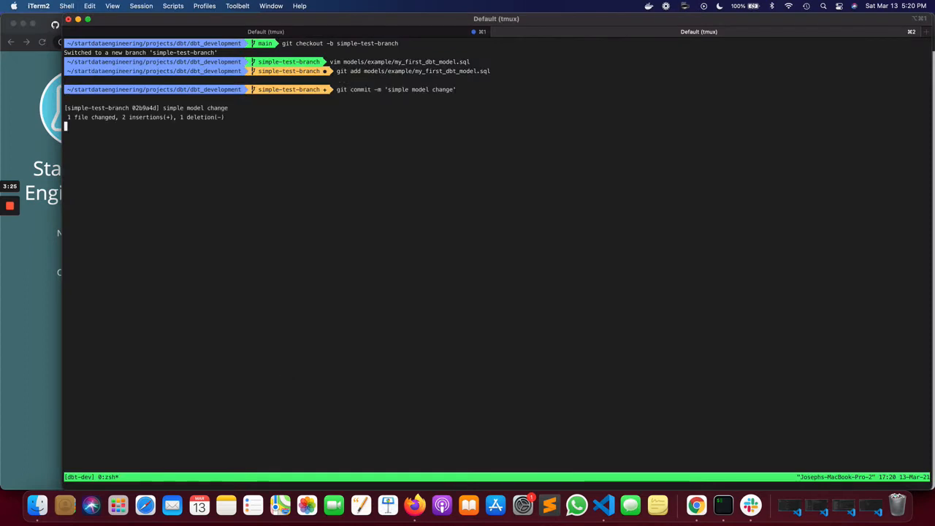
- Force-push simple-test-branch to origin with the guide's push command
key(super+Tab)
triple_click(314, 393)
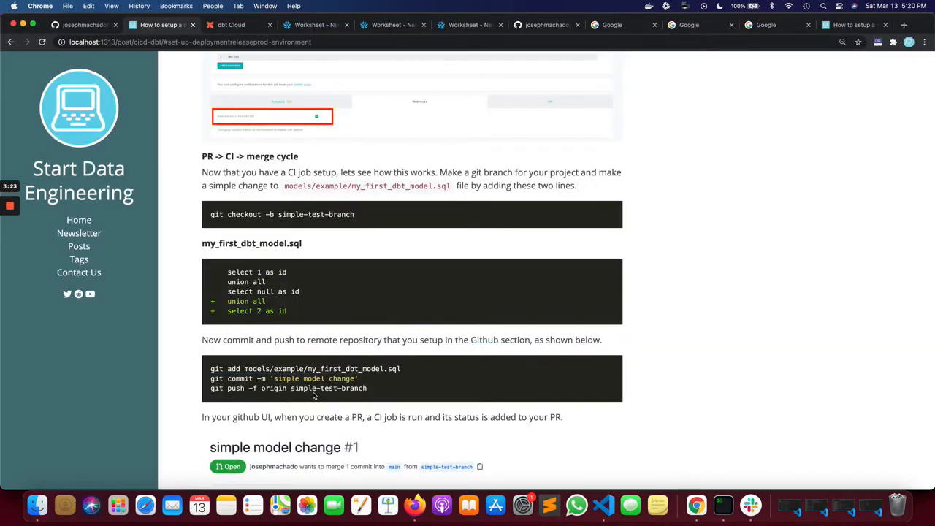
key(super+c)
key(super+Tab)
key(super+v)
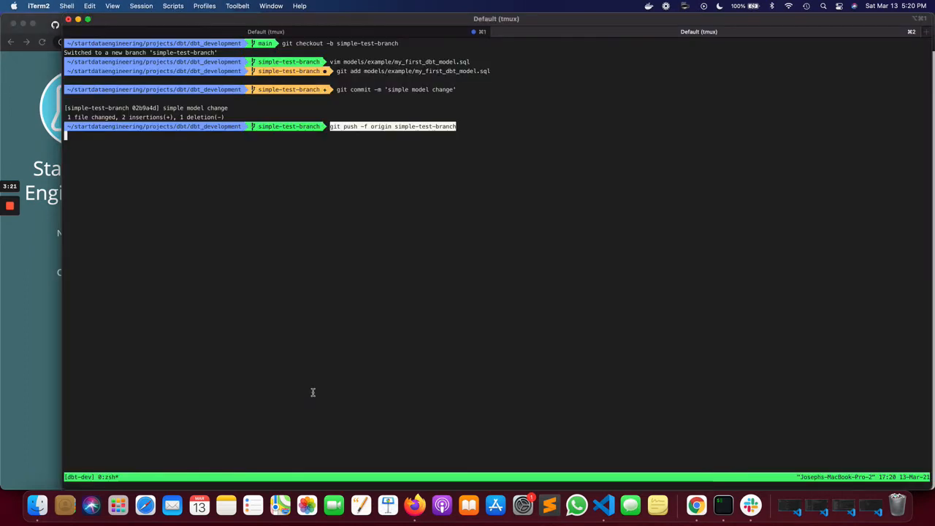
key(Return)
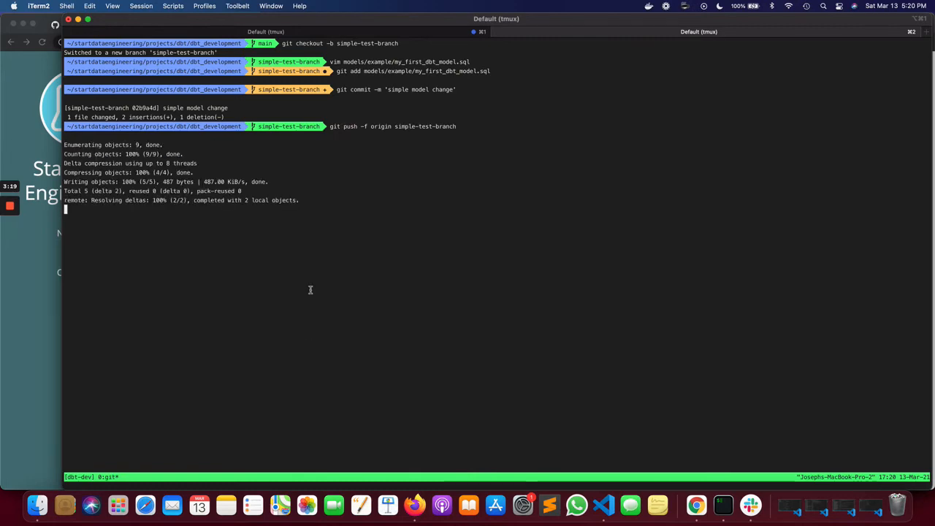
- Create a pull request on GitHub from simple-test-branch into main with the comment "simple model change to check CI run"
key(super+Tab)
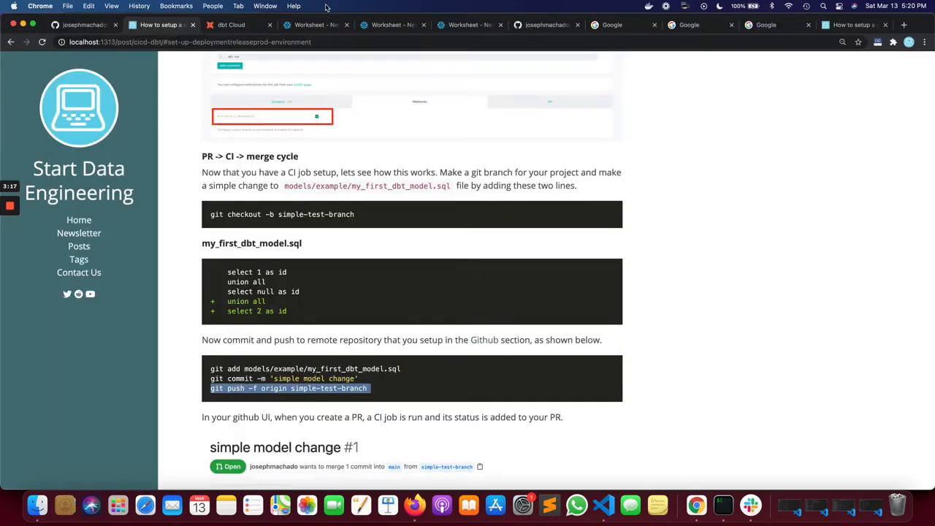
click(532, 26)
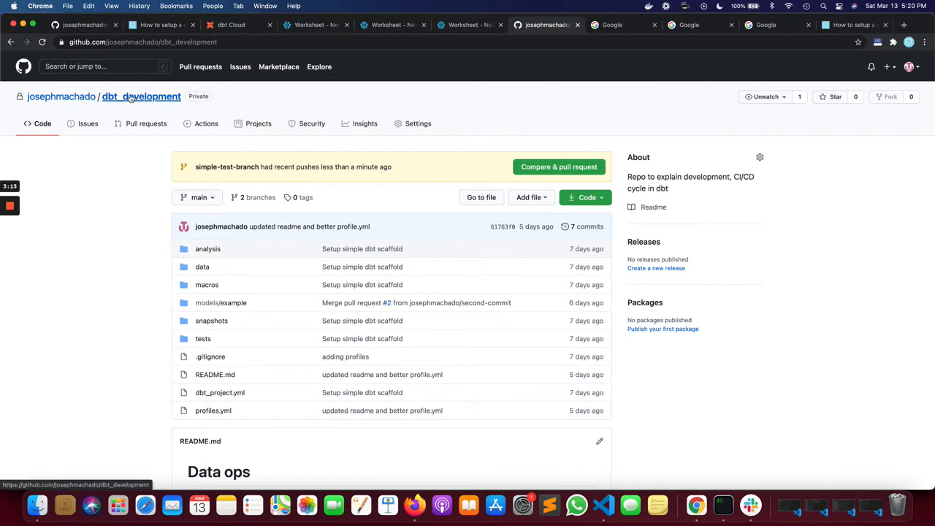
mouse_move(68, 99)
click(540, 165)
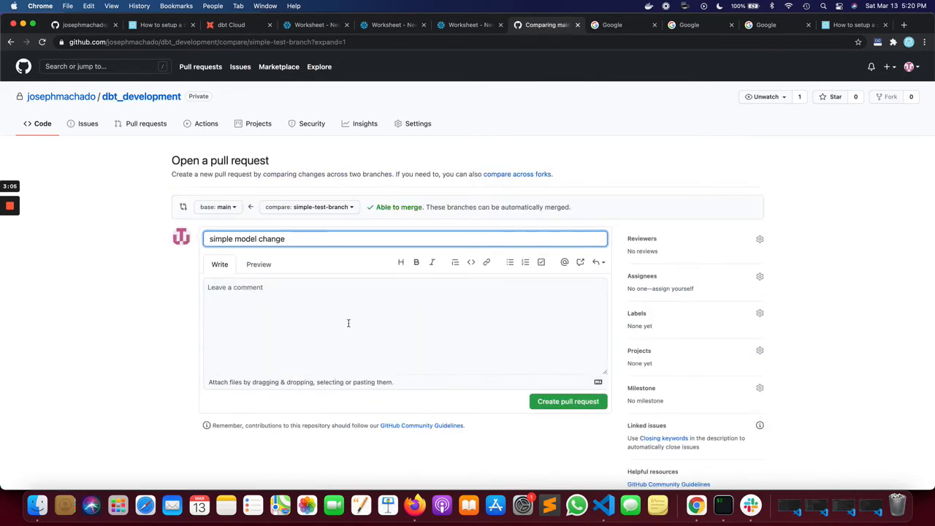
click(362, 300)
text(simple)
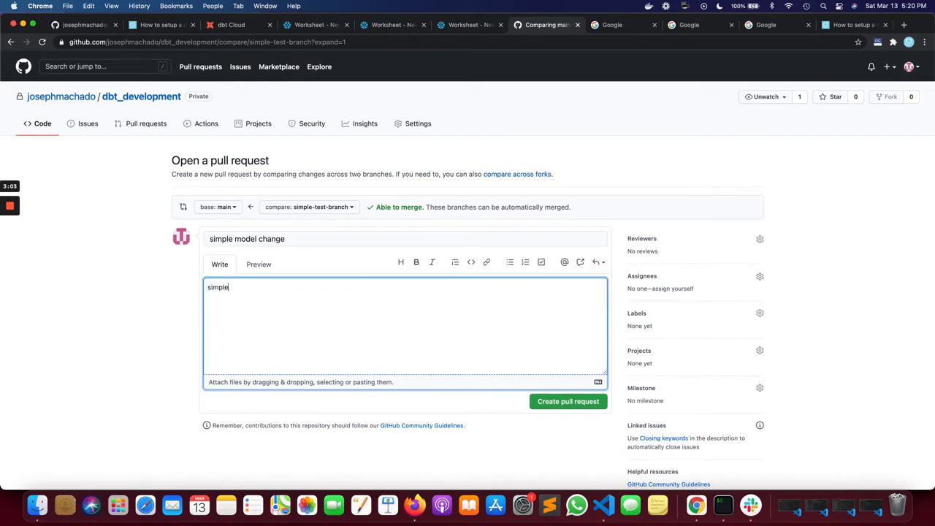
text( model chante)
click(584, 404)
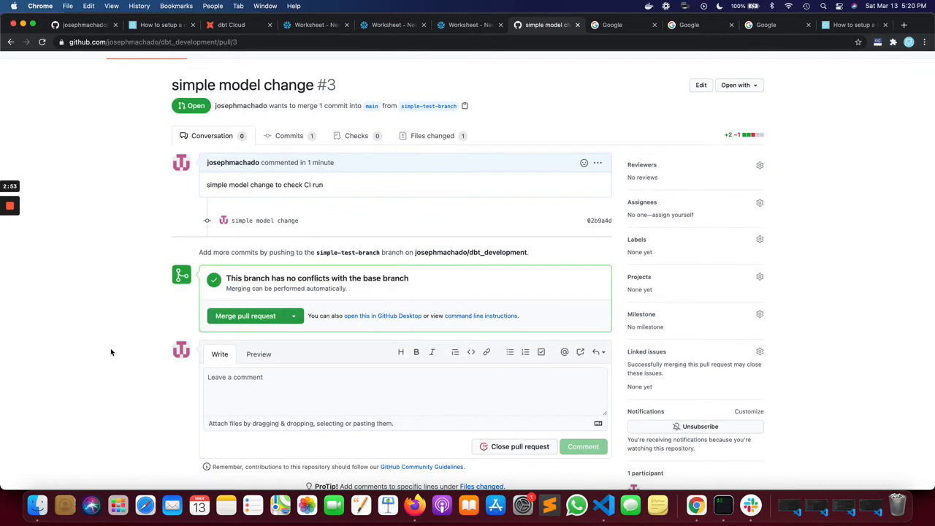
- Check the CI job's runs in dbt Cloud, and reload the GitHub pull request to check its CI status
click(233, 24)
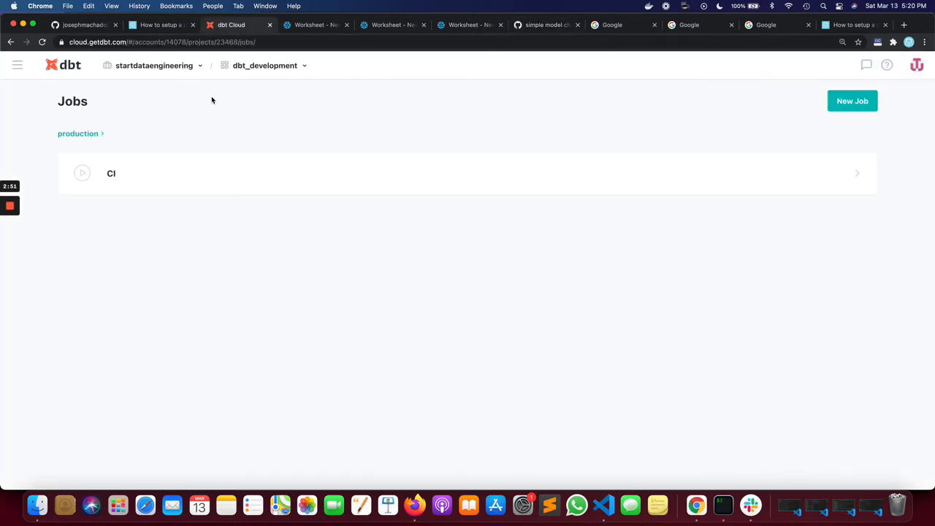
click(141, 175)
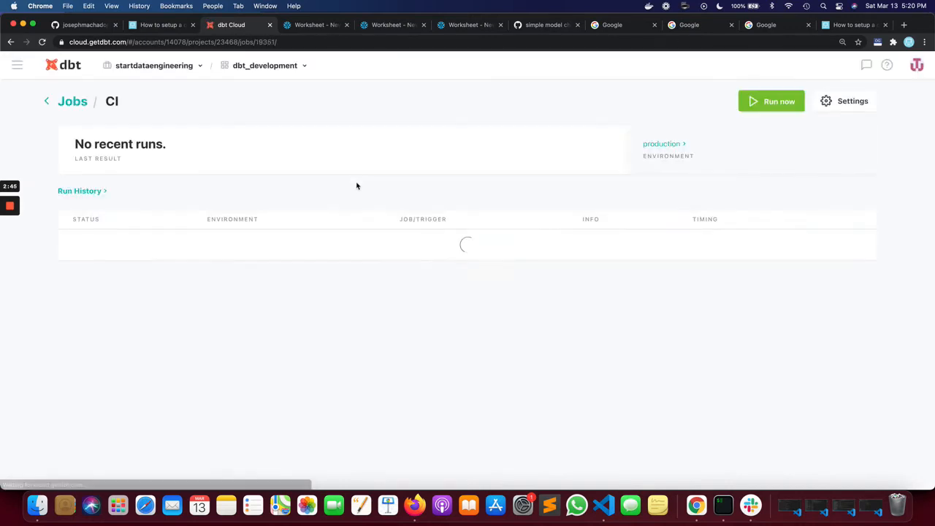
click(545, 26)
key(super+r)
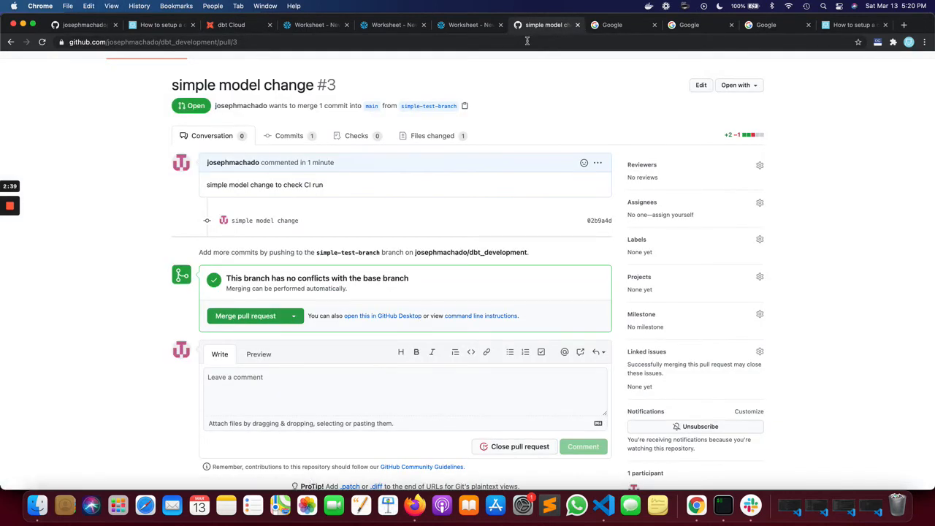
key(super+r)
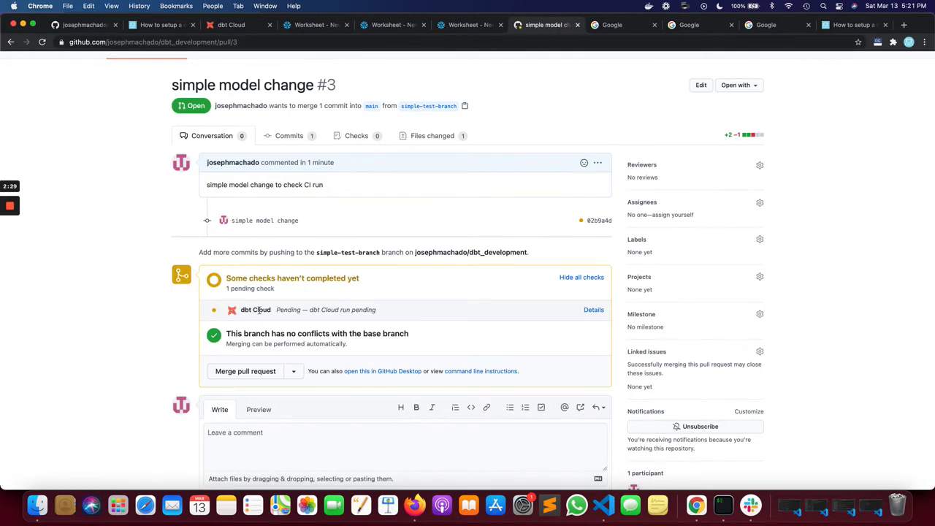
- Return to dbt Cloud and reopen the CI job from the jobs list to view the run triggered by the pull request
click(231, 25)
click(74, 105)
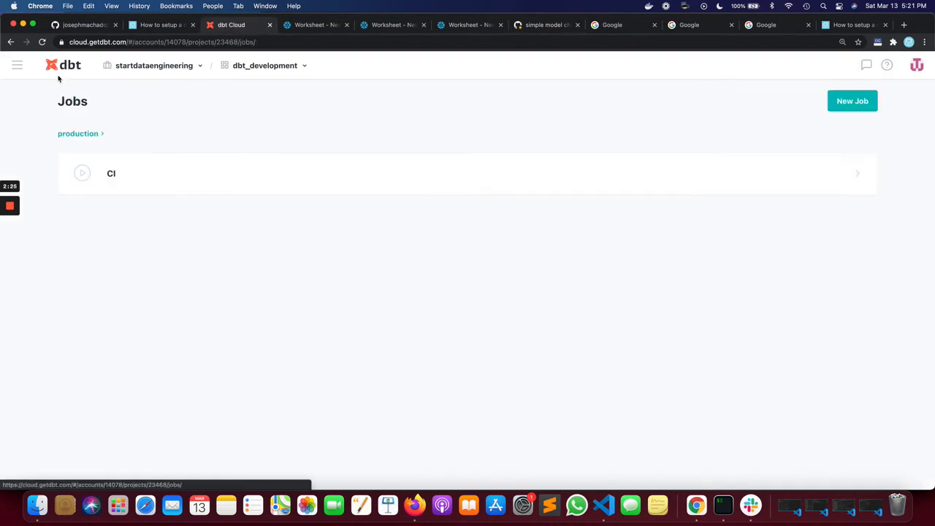
click(125, 185)
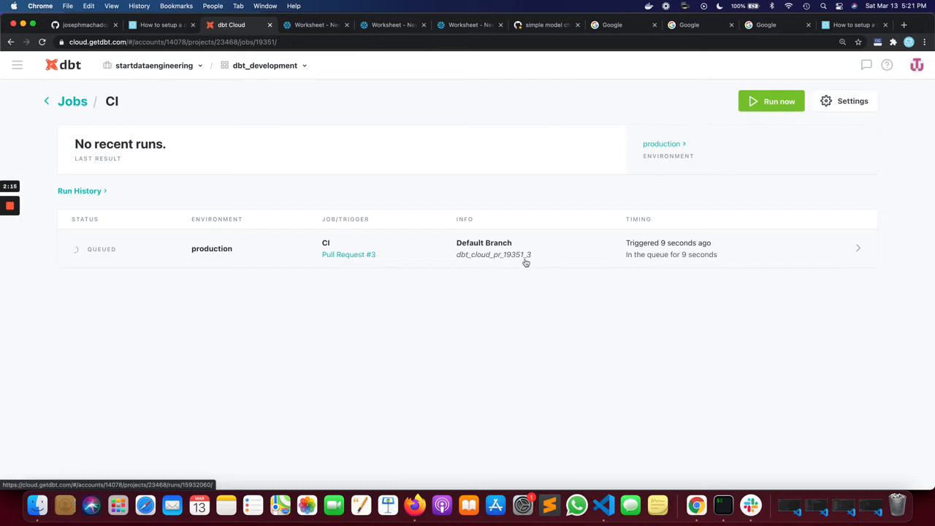
- In Snowflake, expand the PROD database and its DBT_CLOUD_PR_19119_1 schema to examine the pull-request tables and views
click(394, 29)
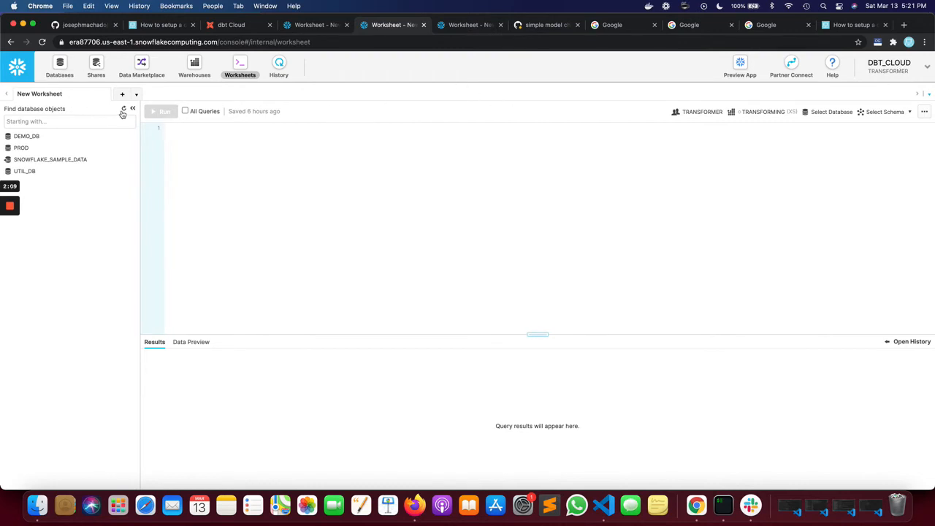
click(36, 151)
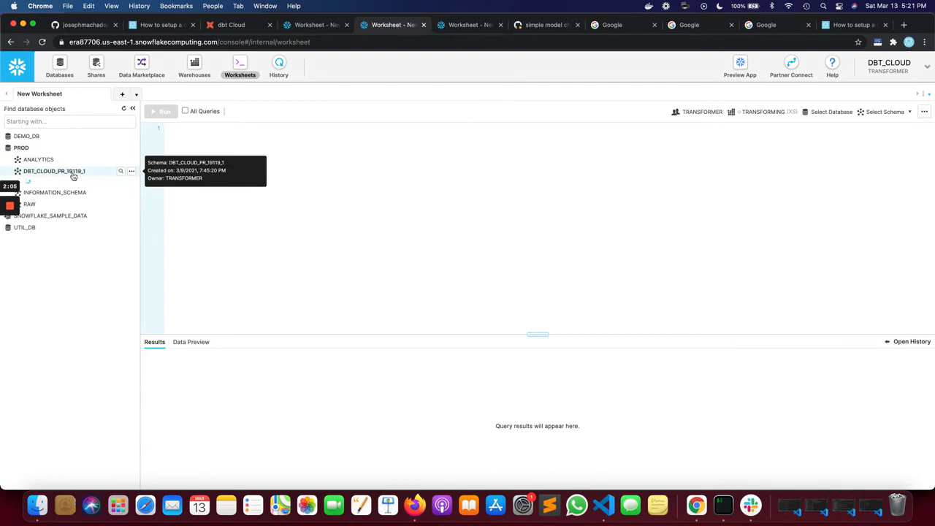
click(73, 175)
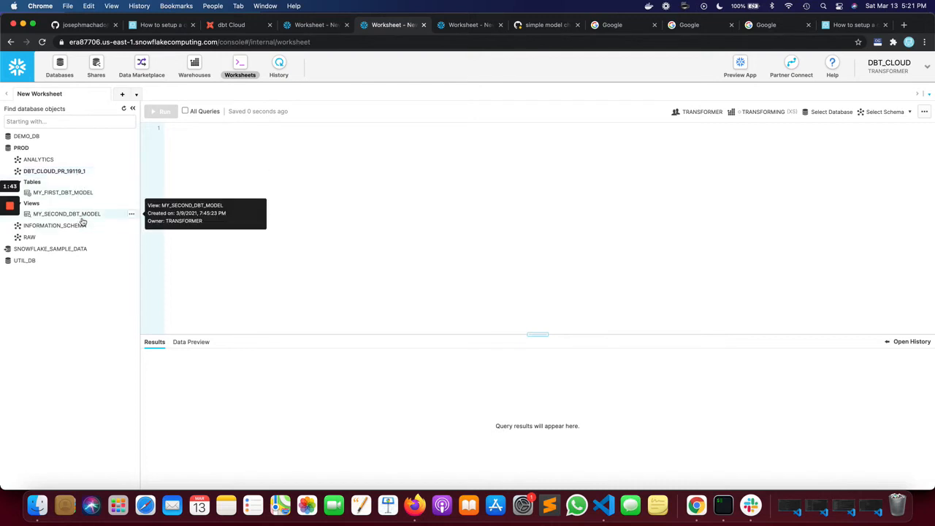
- Switch back to dbt Cloud and open the details of the CI run for Pull Request #3
click(230, 25)
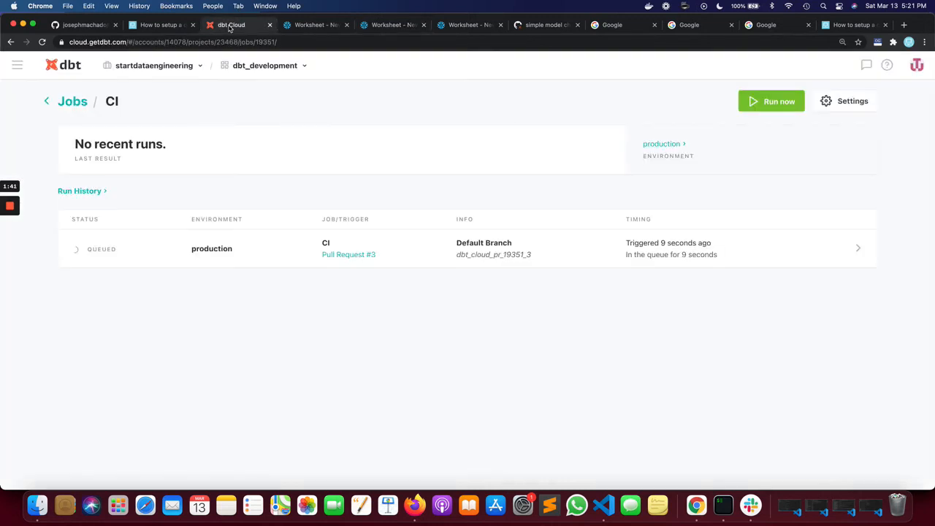
click(225, 257)
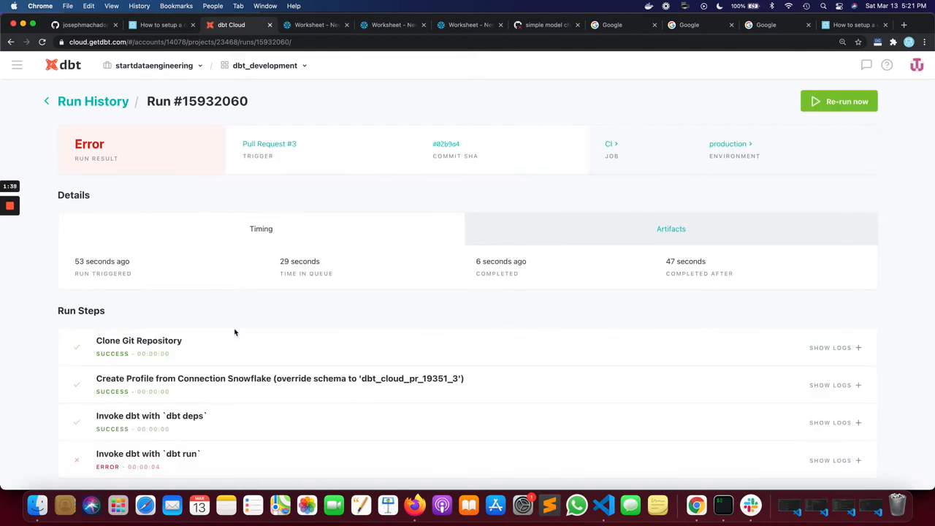
- Expand the logs of the dbt run step and examine the runtime error's database and role details
click(218, 458)
scroll(218, 458, down, 3)
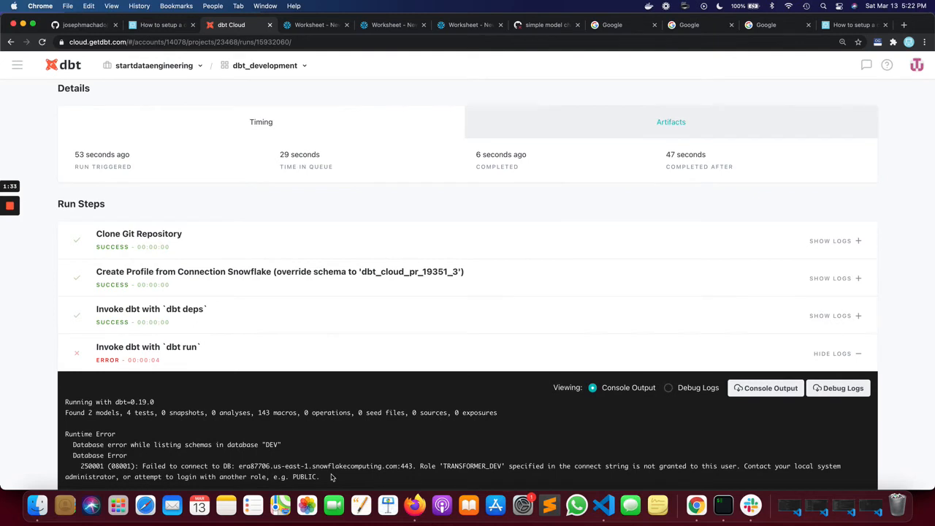
double_click(470, 465)
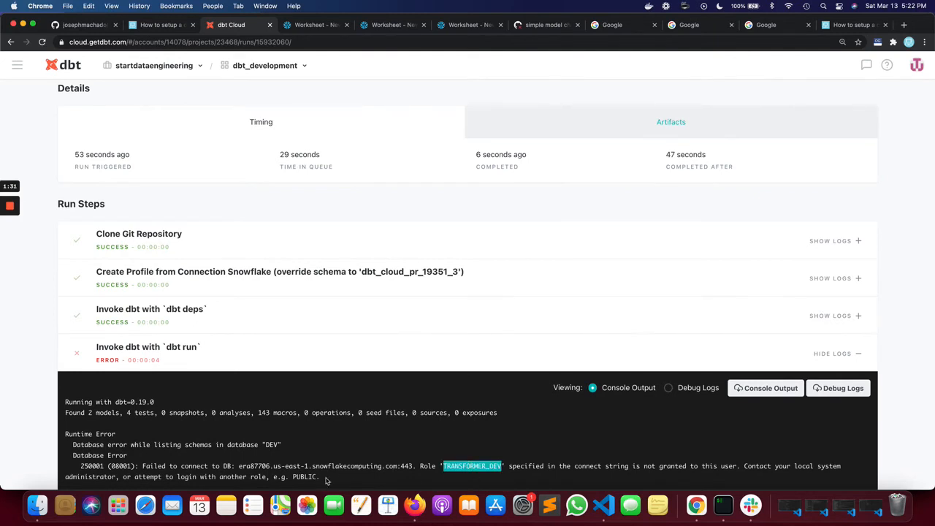
scroll(245, 469, up, 1)
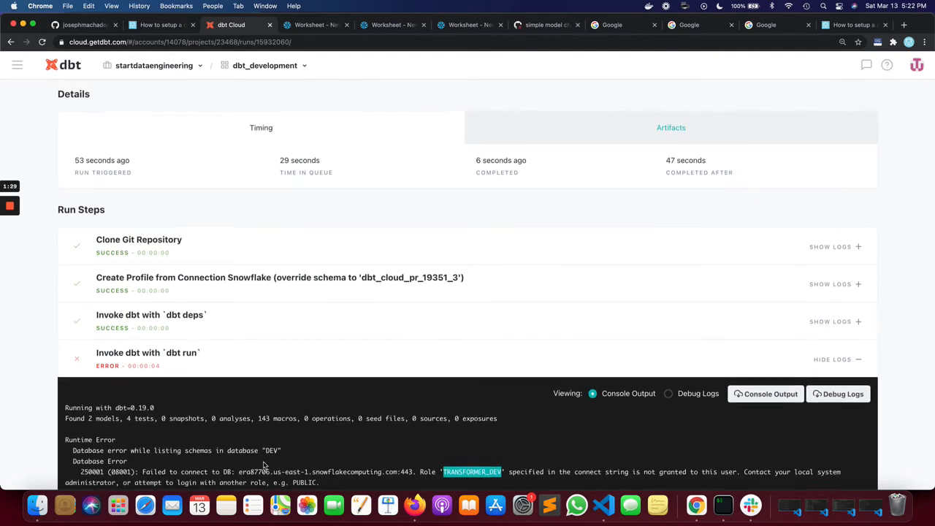
scroll(266, 464, down, 1)
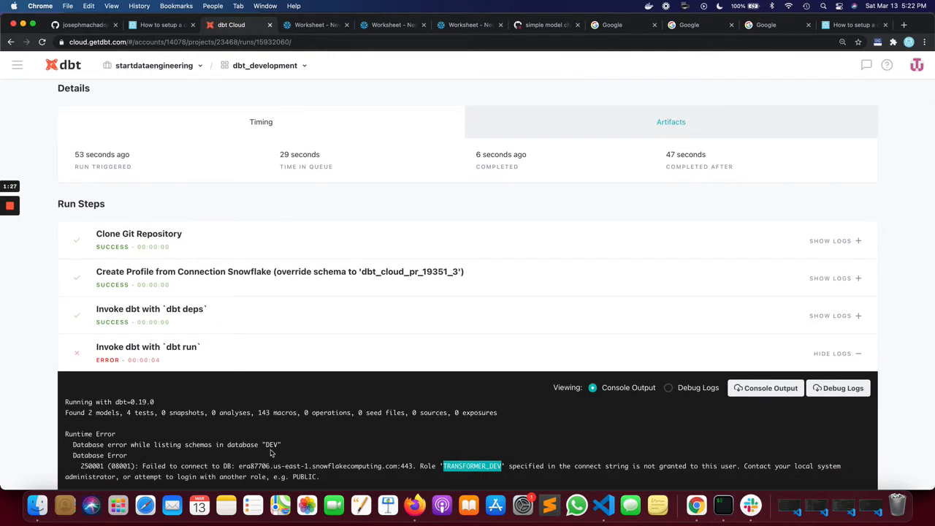
drag(65, 444, 315, 449)
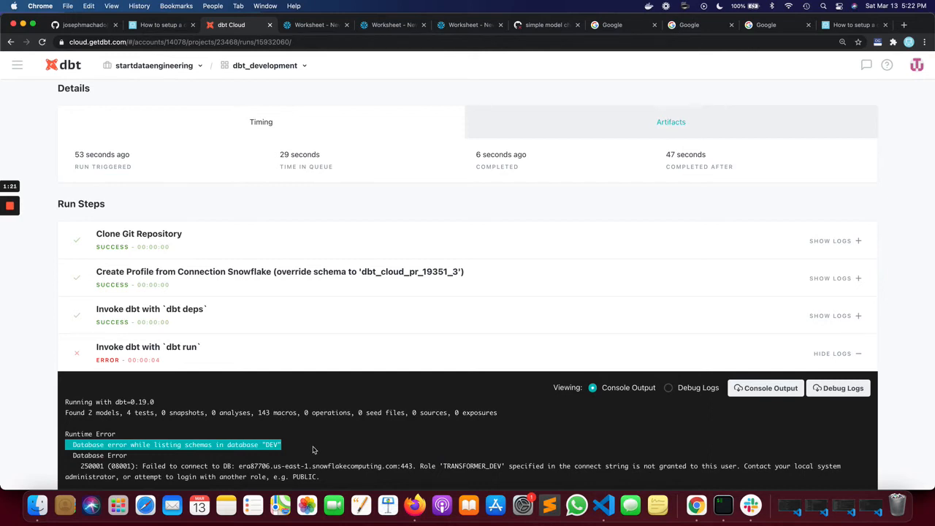
- Switch to the GitHub pull request "simple model change" and review the dbt Cloud check's status
scroll(313, 450, up, 5)
click(544, 25)
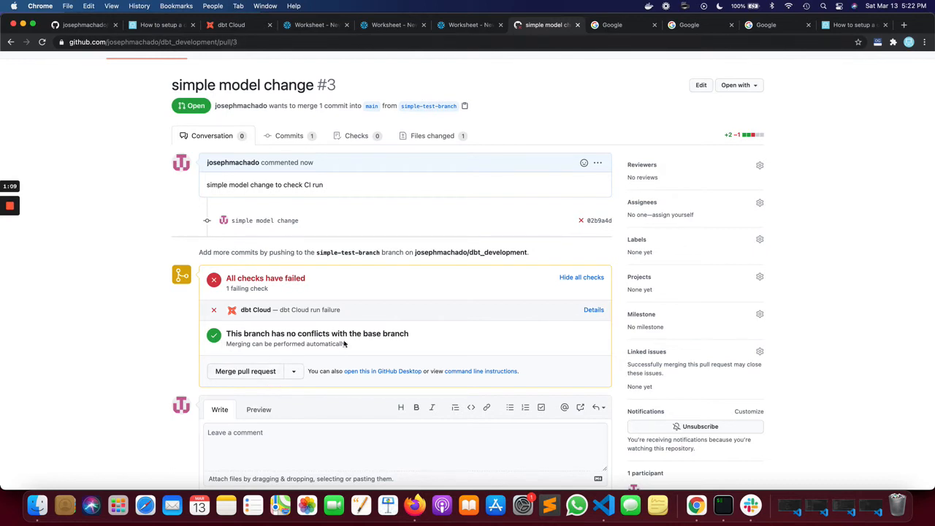
drag(369, 311, 260, 310)
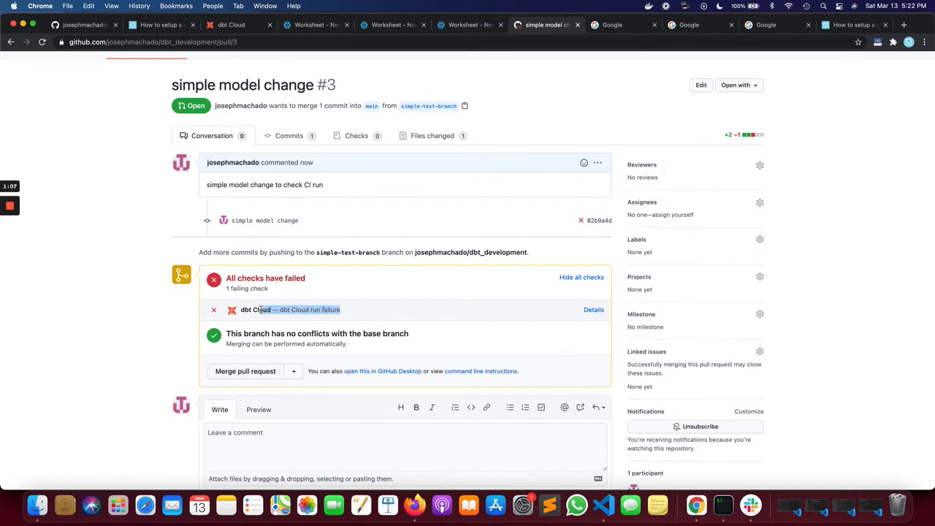
click(176, 312)
scroll(180, 309, up, 1)
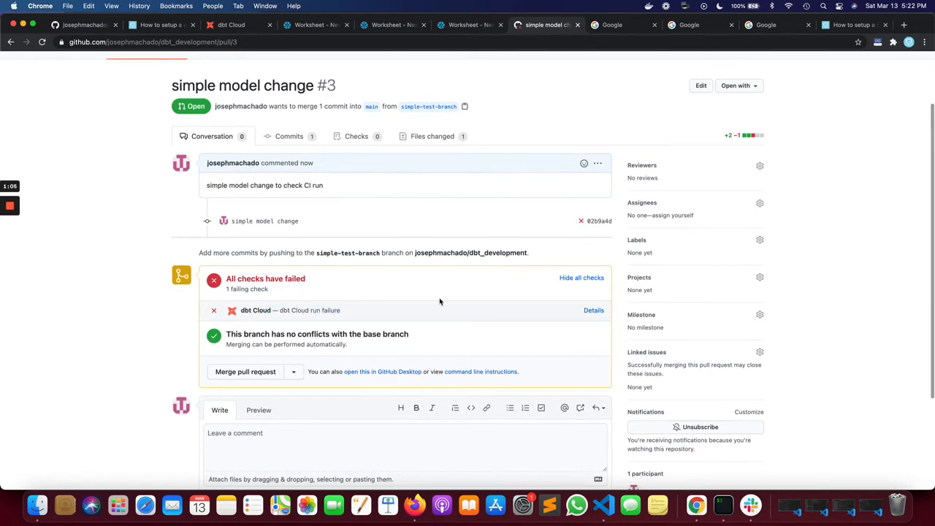
scroll(361, 376, down, 1)
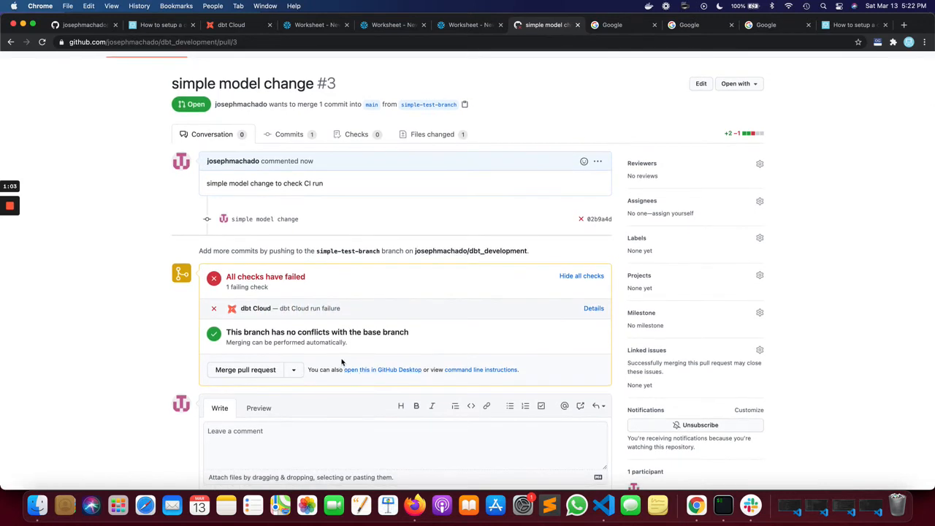
mouse_move(16, 206)
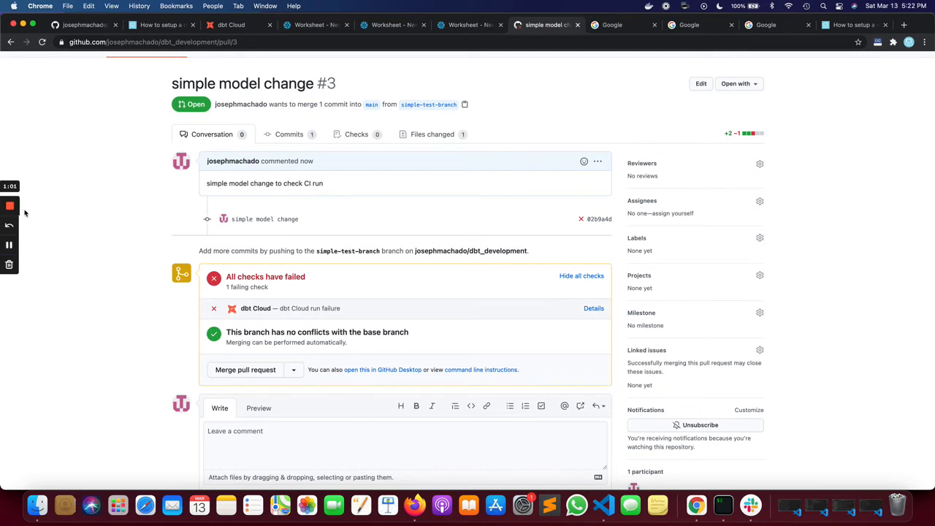
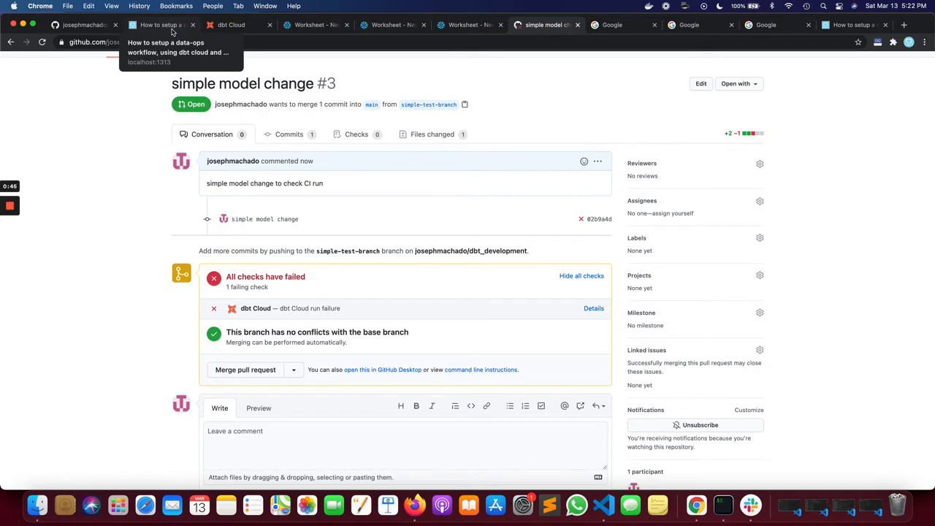
- Return to the data-ops tutorial article and read on to its Scheduling jobs section
click(173, 32)
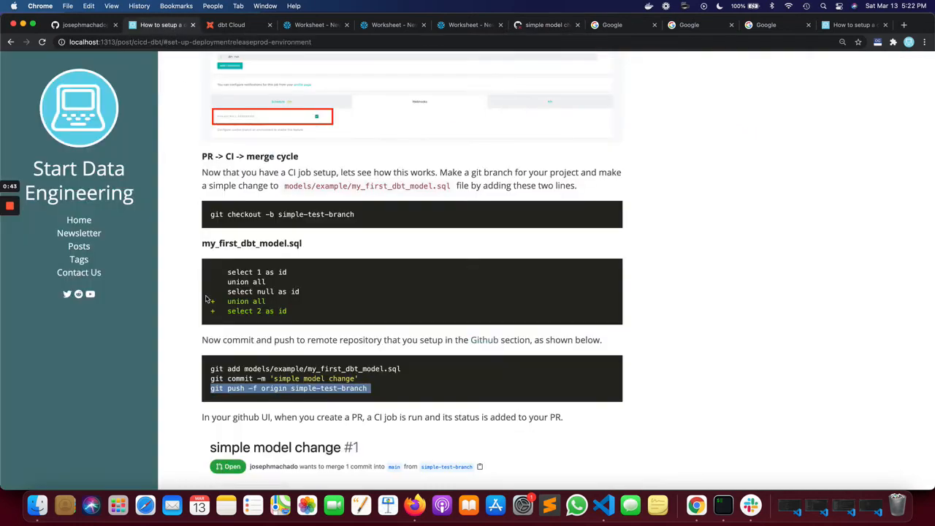
scroll(208, 298, down, 5)
scroll(206, 298, down, 10)
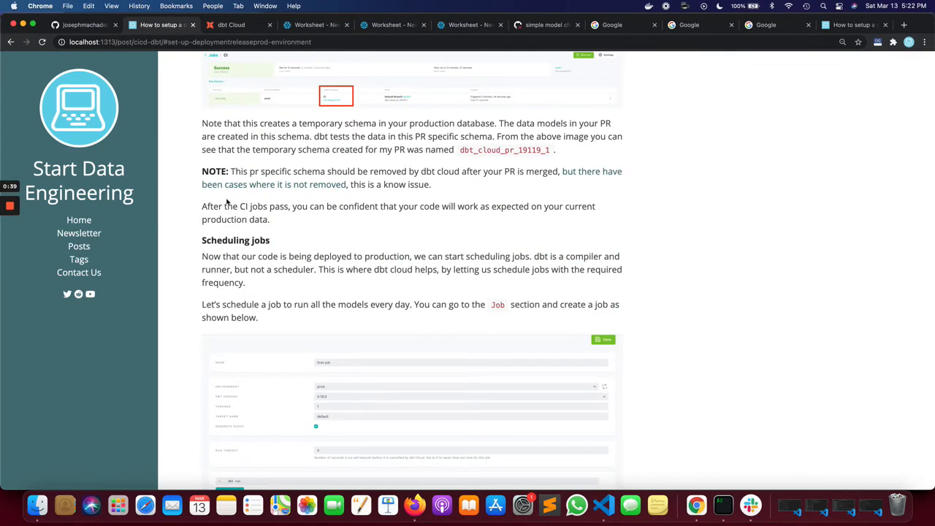
- Go back to dbt Cloud and open a new job form from the jobs list to view its schedule settings
click(217, 25)
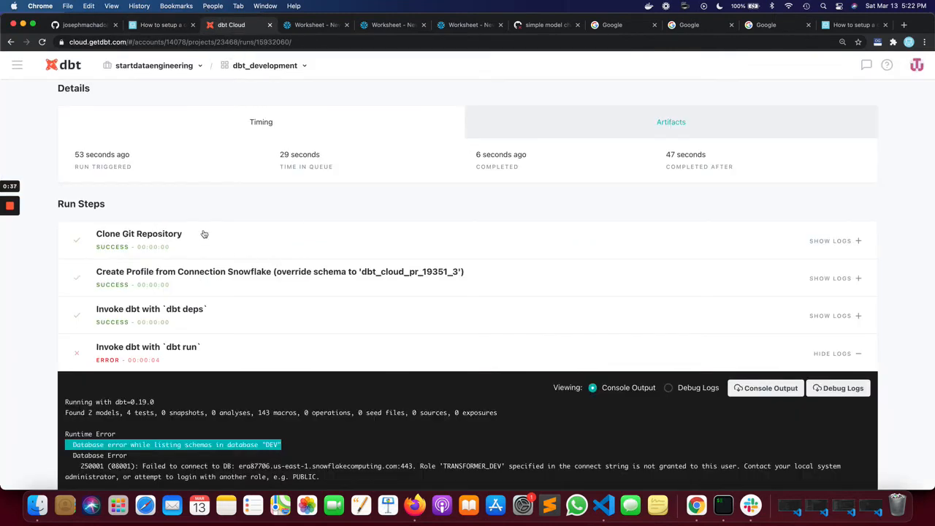
scroll(194, 228, up, 3)
click(93, 101)
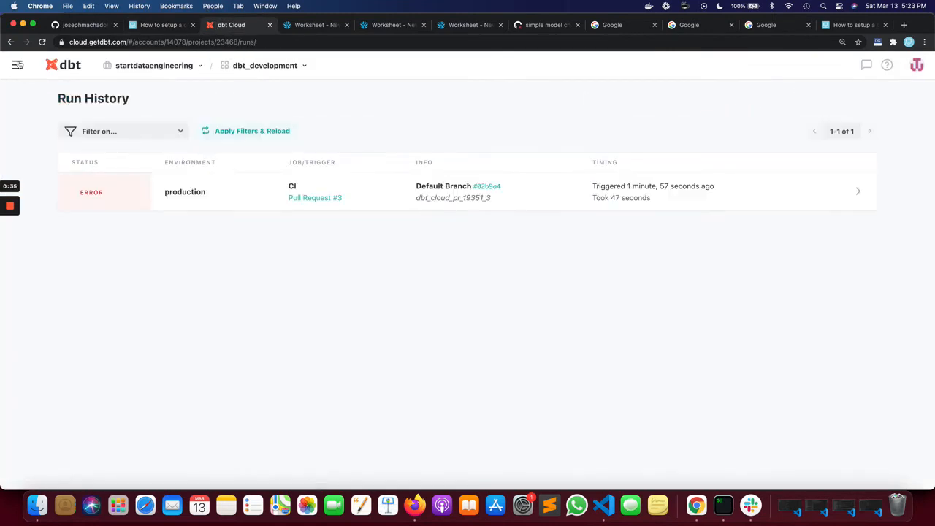
click(17, 65)
click(43, 143)
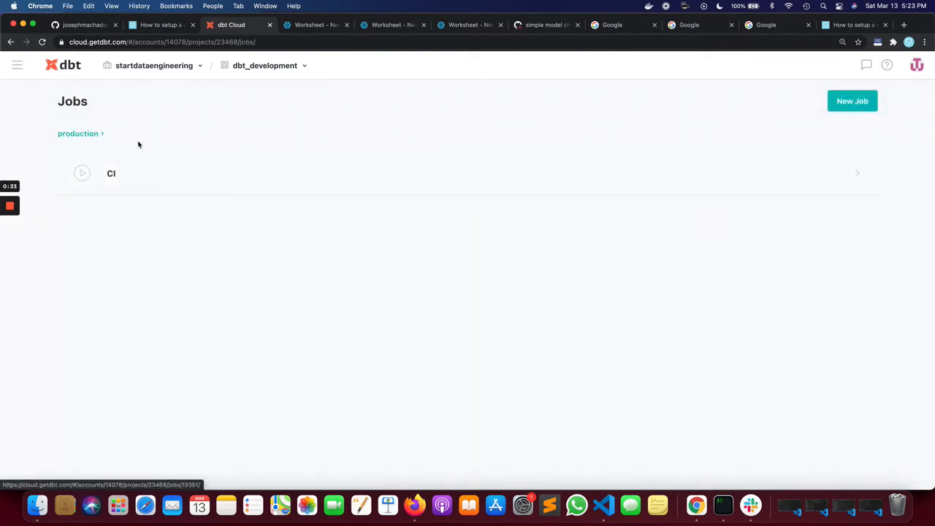
click(851, 100)
scroll(431, 265, down, 5)
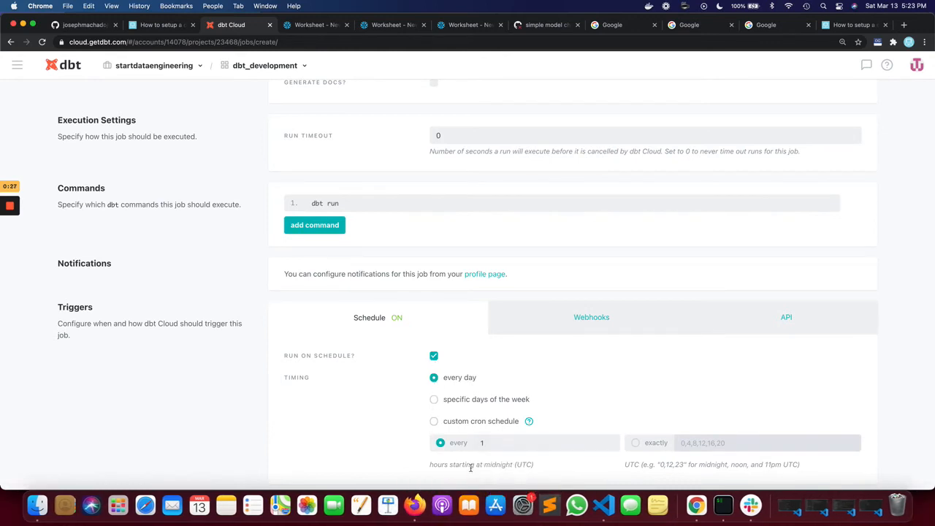
- Preview the custom cron schedule, every day and specific days of the week timing options for the new job
click(463, 423)
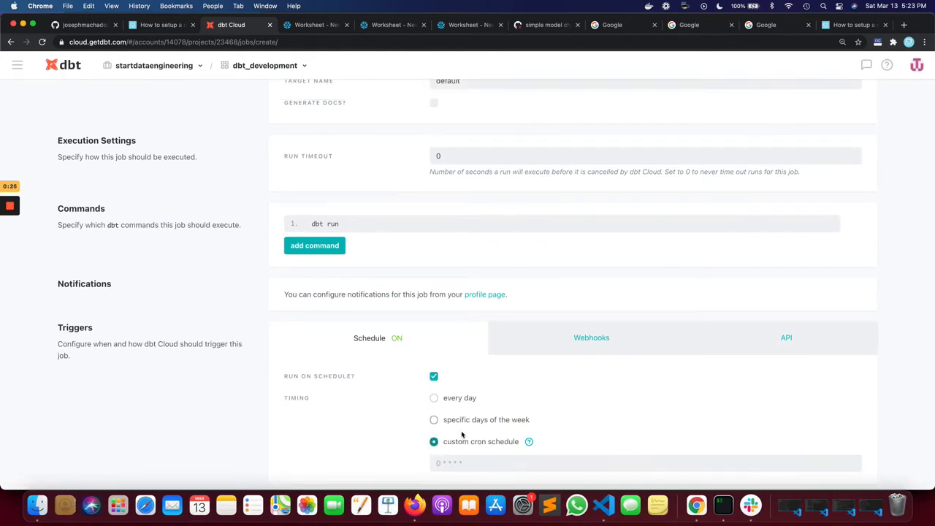
click(445, 395)
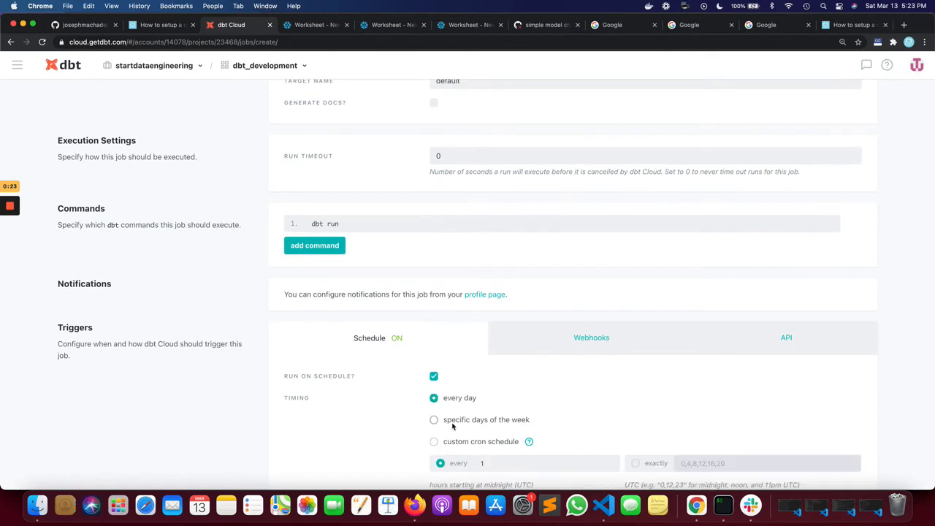
click(451, 422)
scroll(468, 426, down, 1)
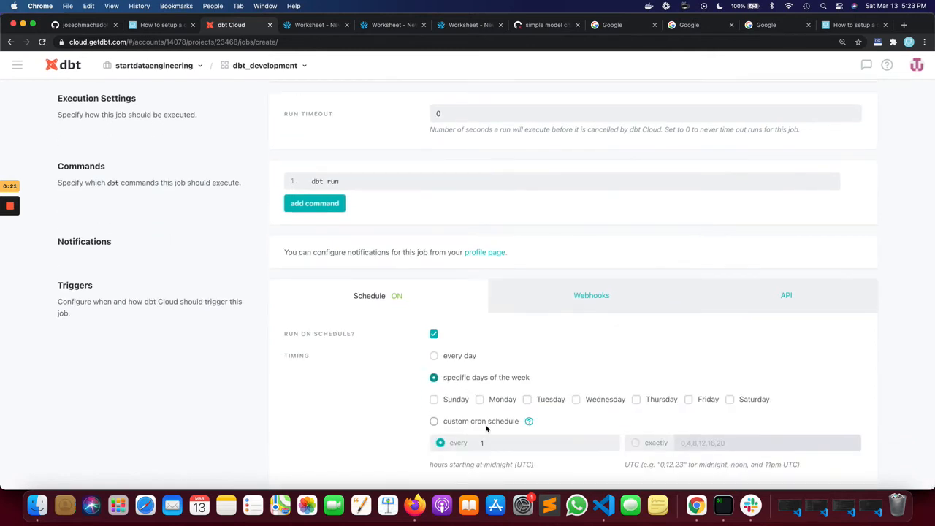
- Return to the tutorial article and read its section on dbt Cloud's hosted documentation
click(146, 34)
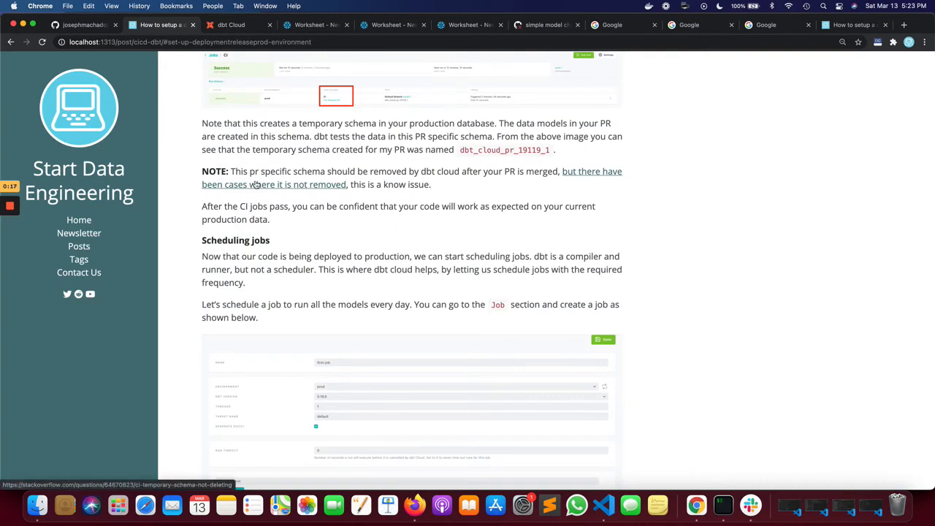
scroll(292, 212, down, 10)
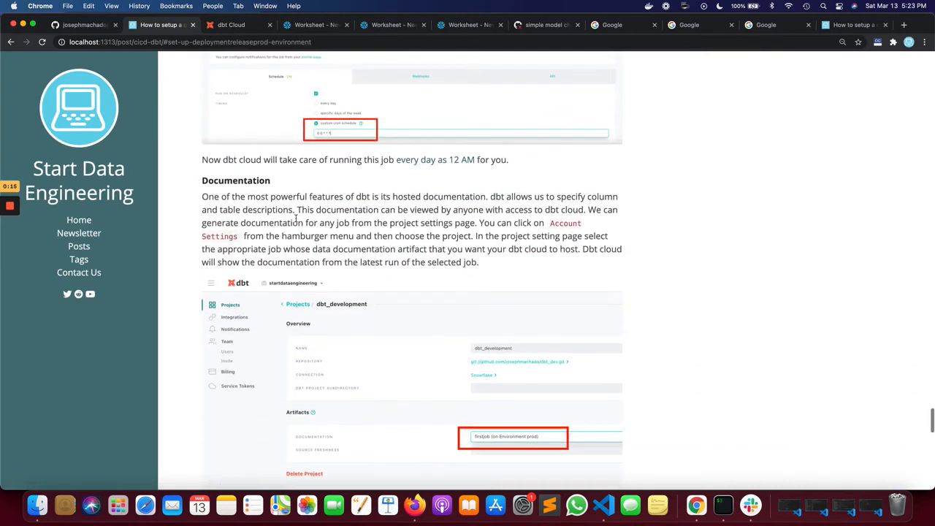
scroll(296, 219, down, 2)
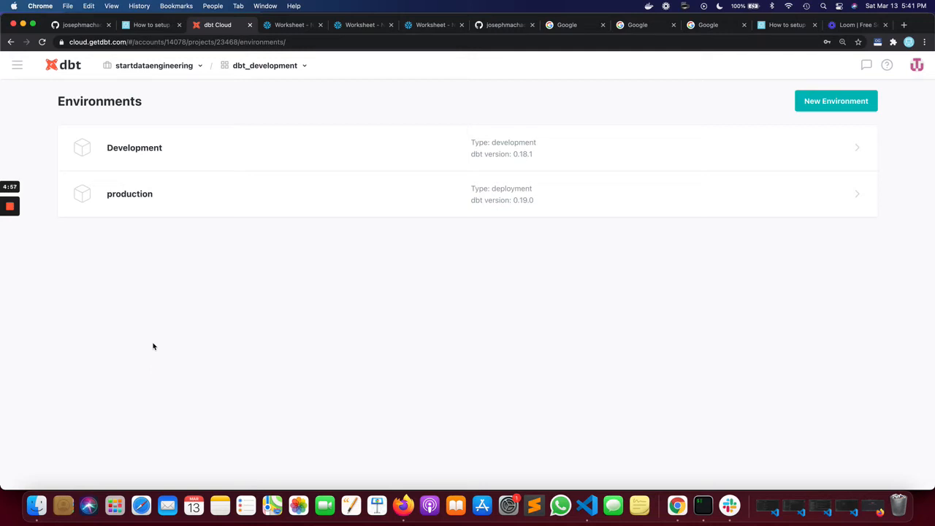
- Start a new dbt Cloud job from the jobs list, name it CI and assign it the production environment
click(16, 65)
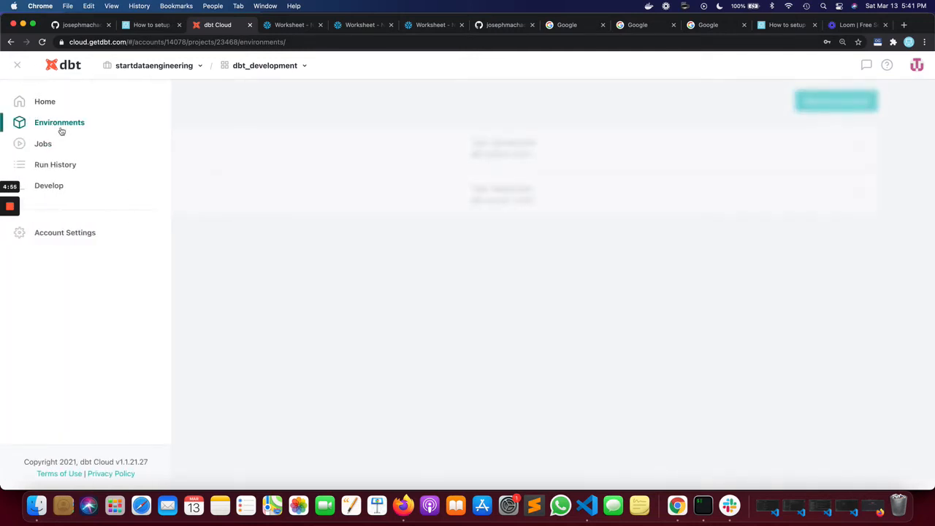
click(44, 144)
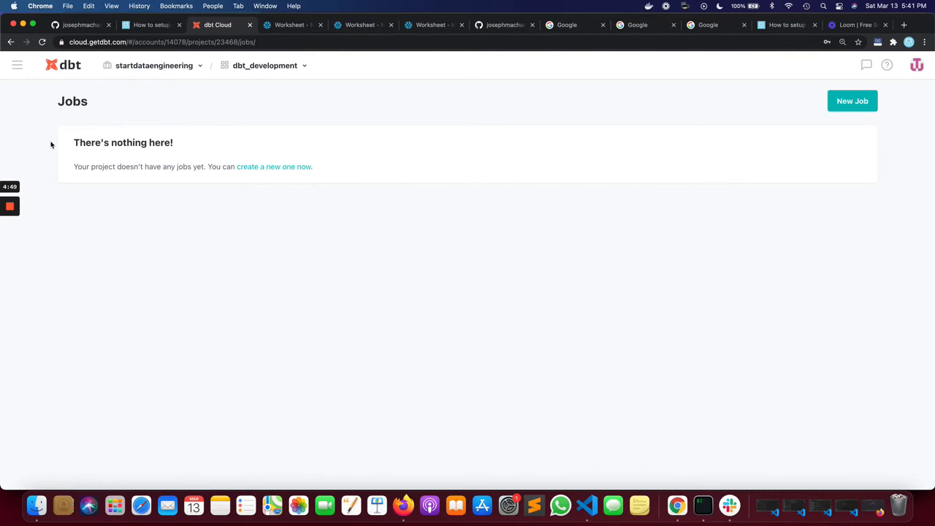
click(852, 101)
click(523, 152)
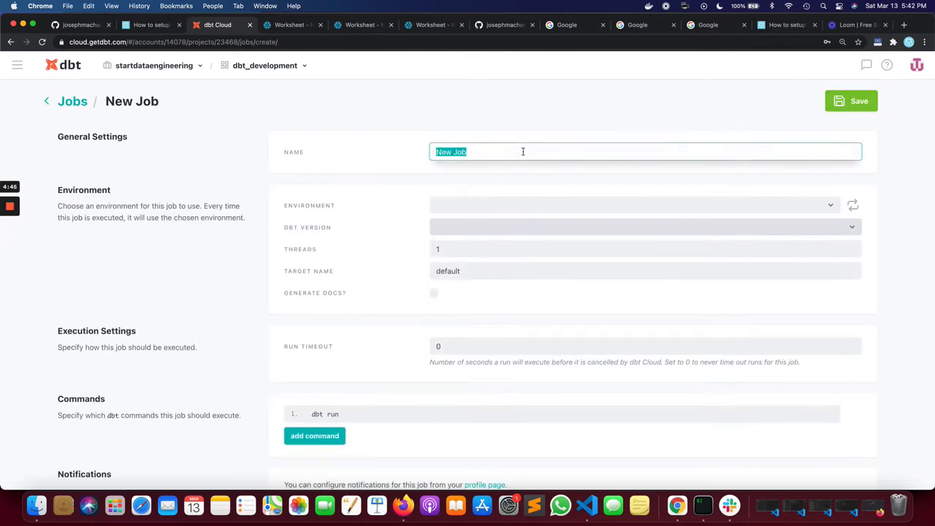
text(CI)
key(Tab)
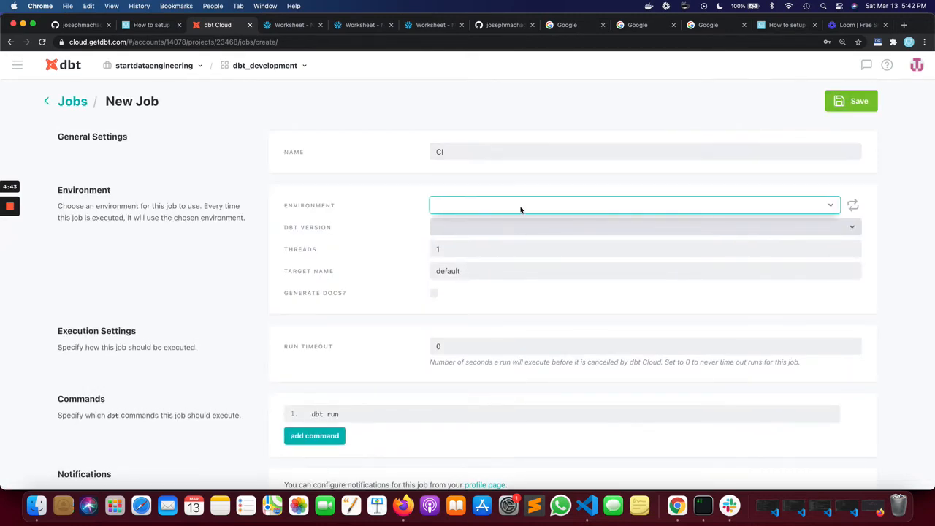
click(522, 209)
click(503, 220)
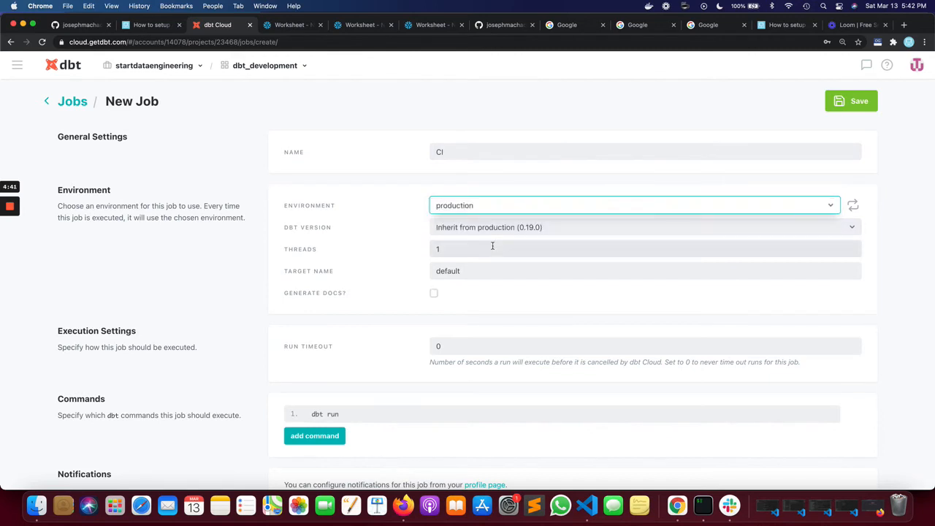
- Add dbt test as the CI job's second command after dbt run
scroll(493, 246, down, 6)
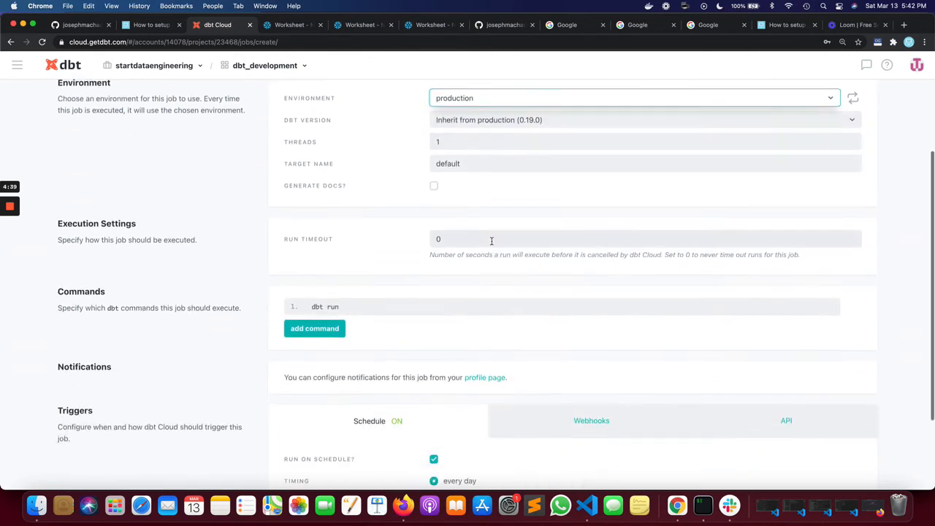
click(339, 222)
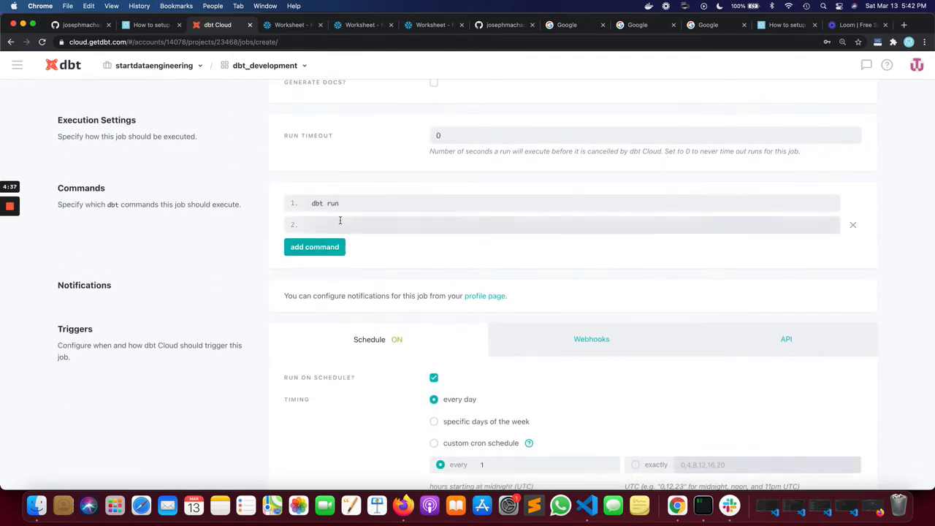
click(330, 228)
text(dbt test)
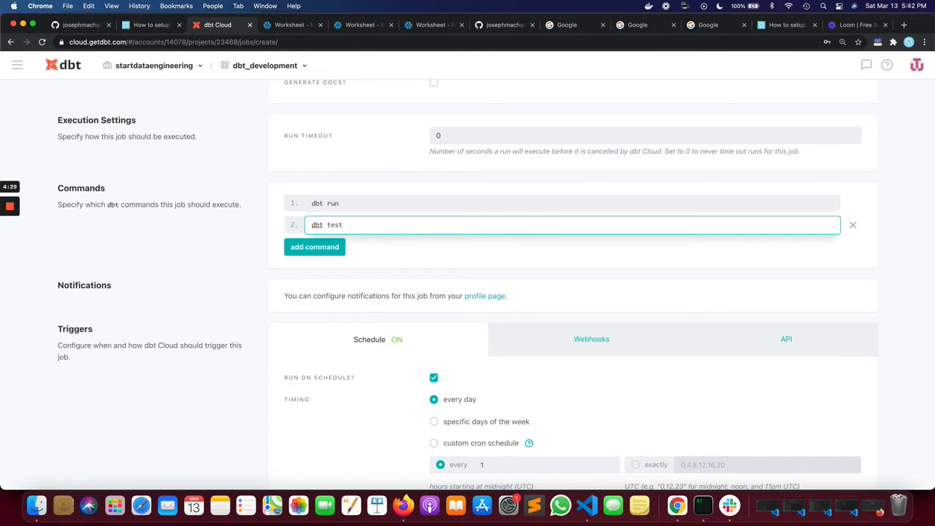
- Turn off the CI job's scheduled runs and enable its webhook trigger to run on pull requests
click(434, 378)
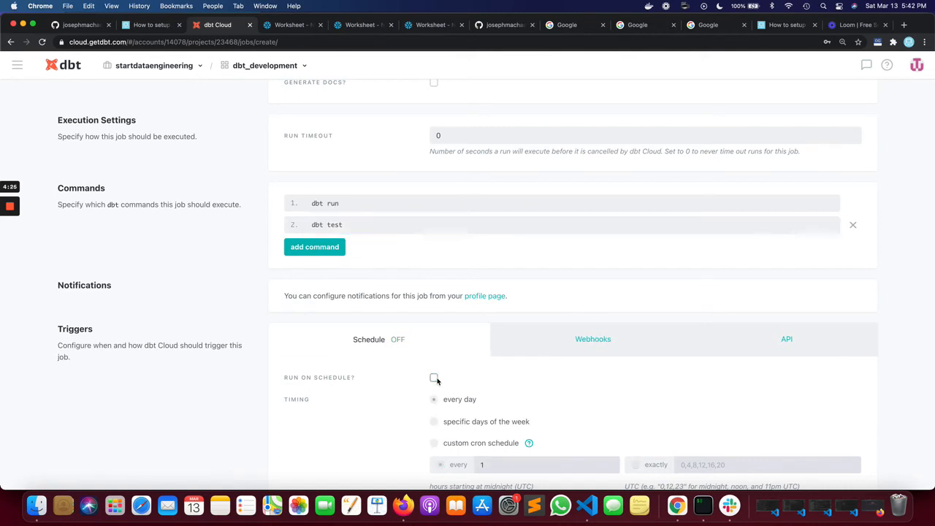
click(593, 352)
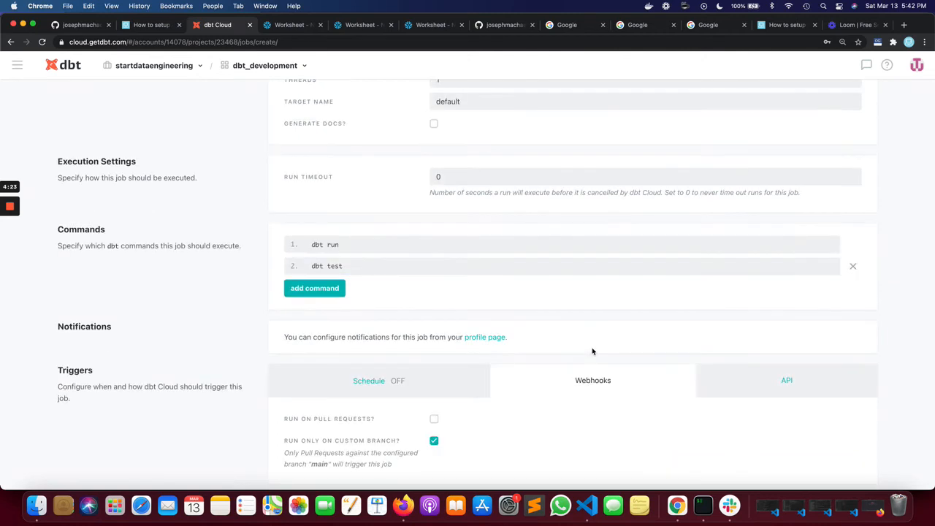
click(434, 420)
triple_click(310, 414)
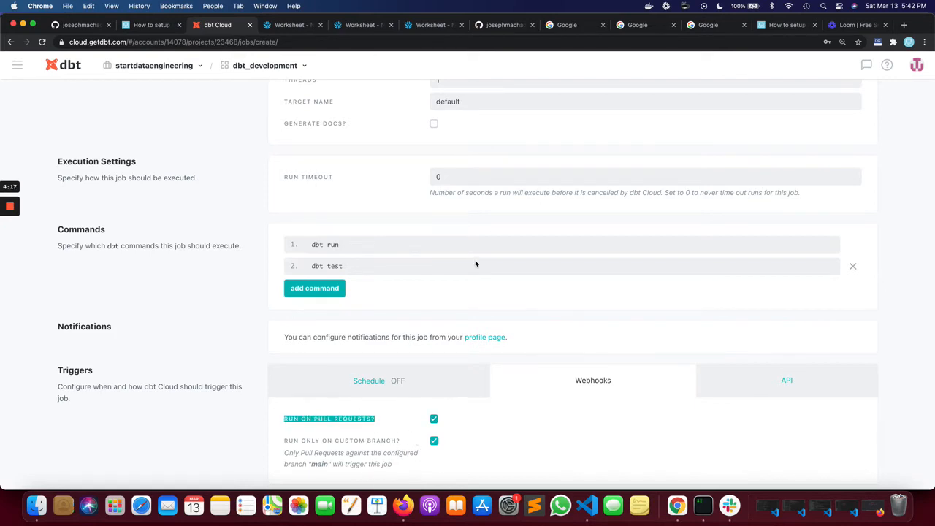
drag(393, 464, 284, 442)
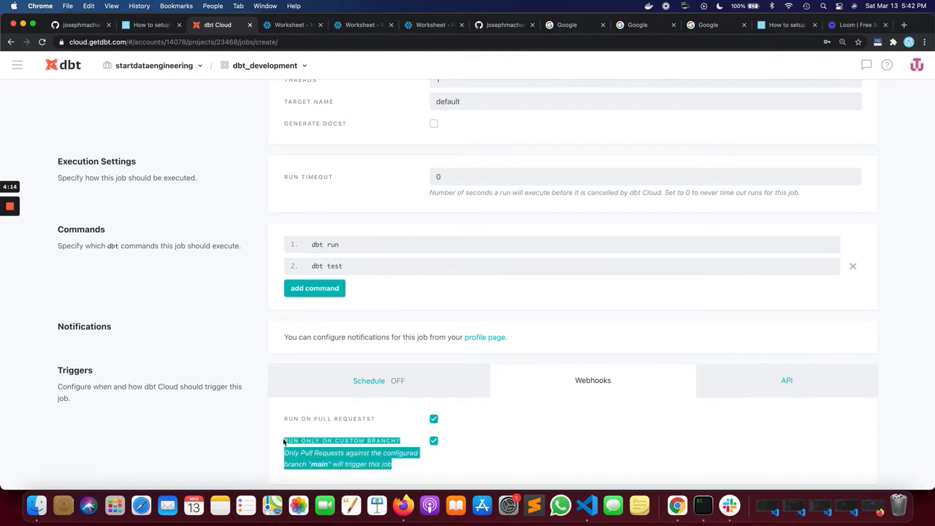
- Save the new CI job and return to the jobs list
click(619, 442)
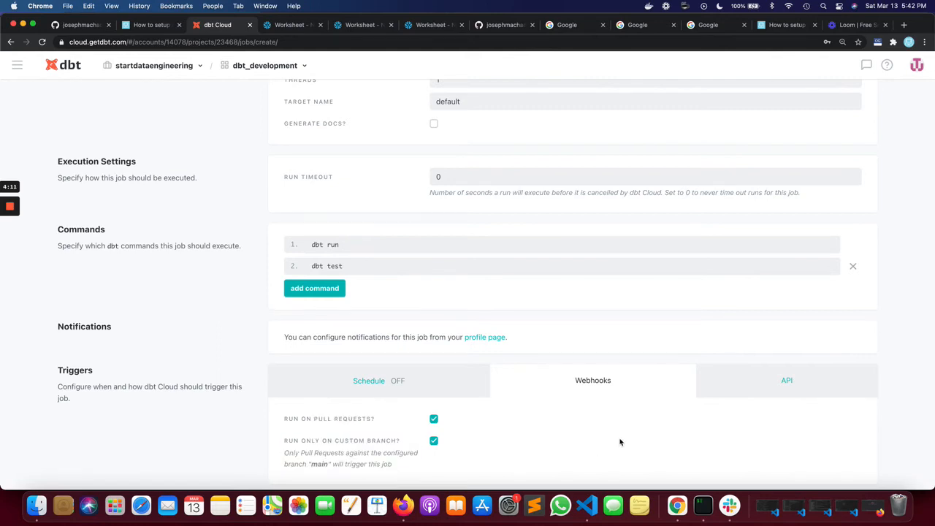
scroll(619, 442, up, 5)
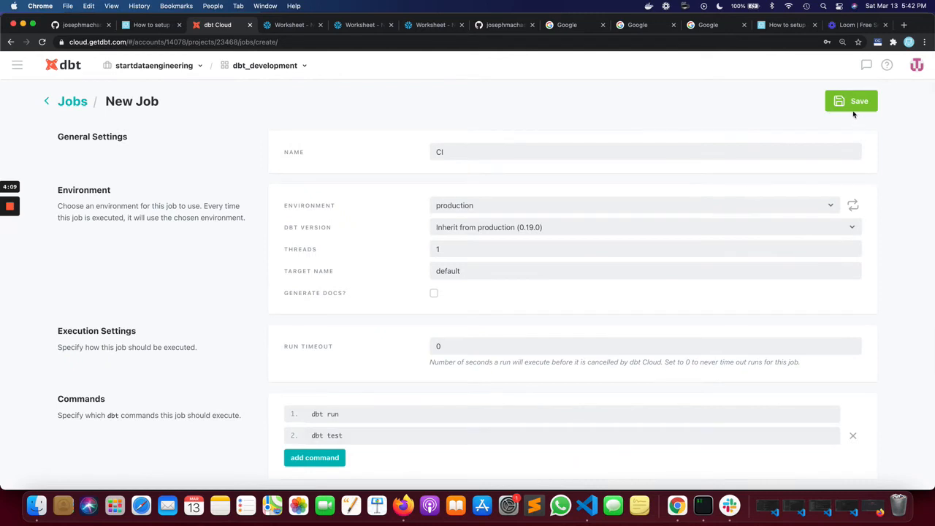
click(853, 108)
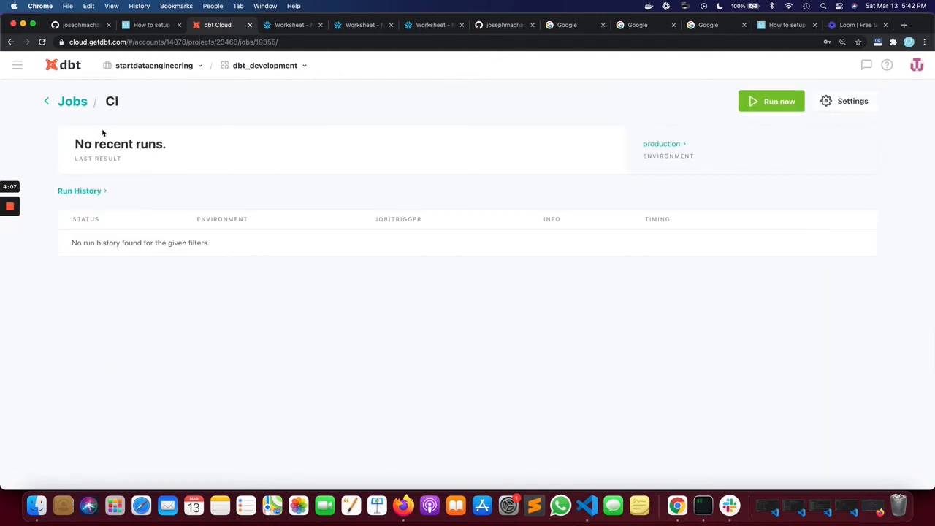
click(73, 103)
- Find the tutorial article's PR -> CI -> merge cycle section, and switch to the iTerm2 terminal and clear it
click(146, 28)
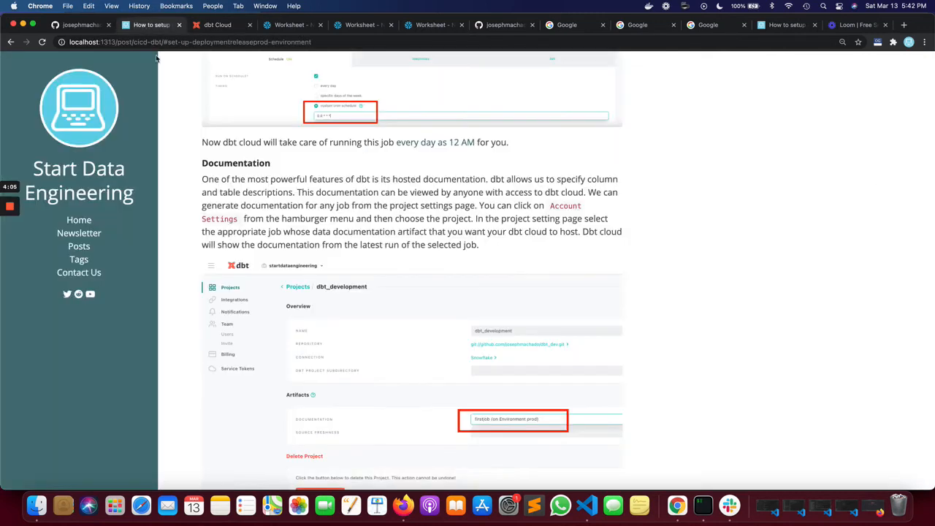
scroll(256, 231, up, 15)
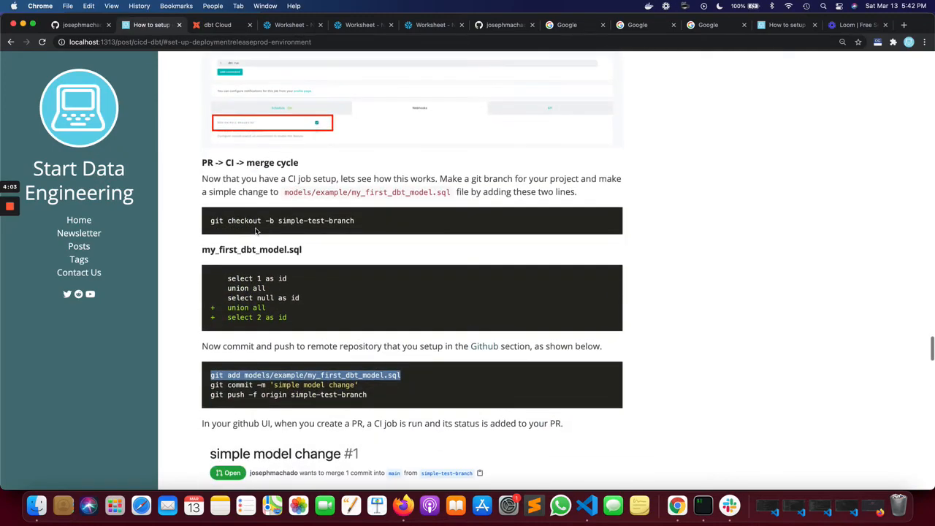
key(super+Tab)
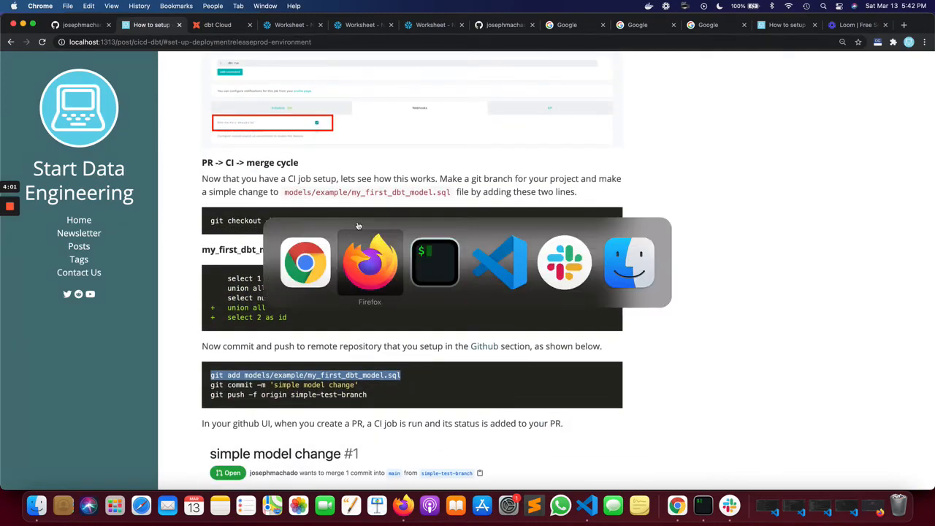
key(super+Tab)
text(clear)
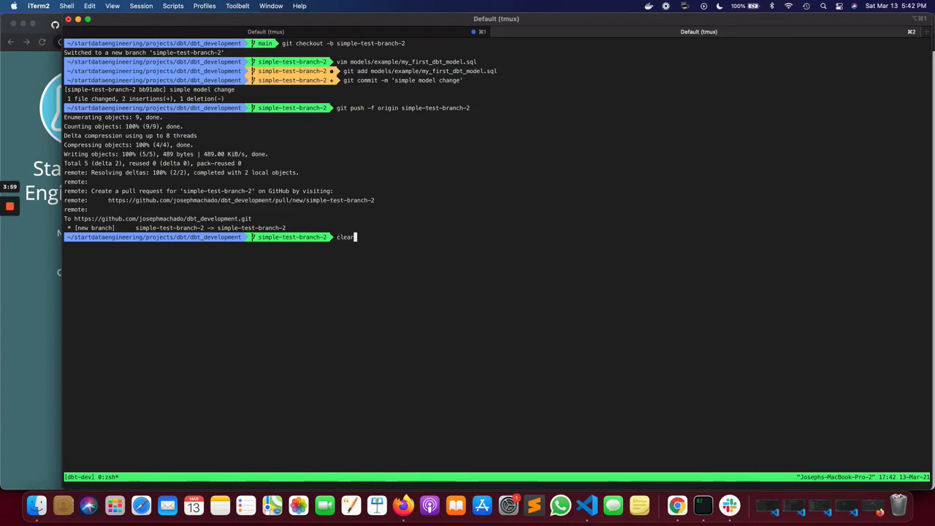
key(Return)
- Try to check out the master branch of the dbt_development repository
text(git check)
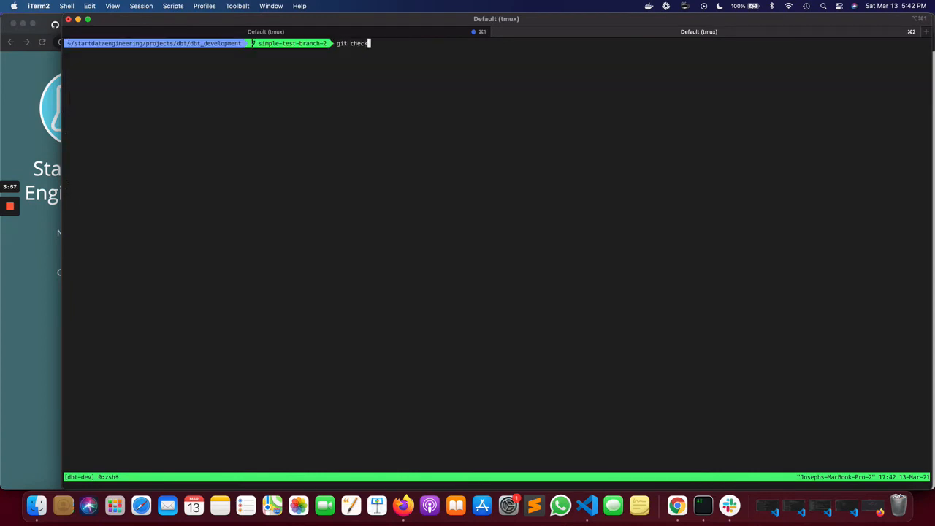
text(out master)
key(Return)
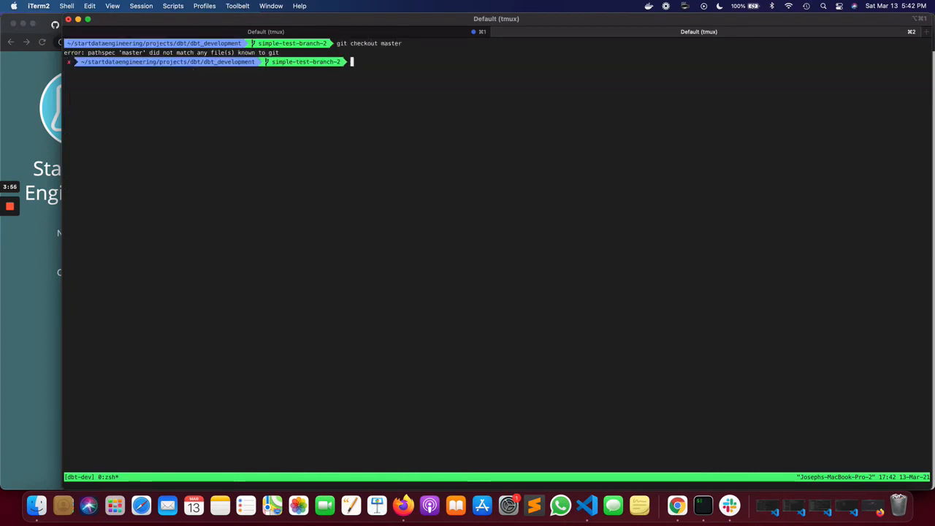
- Check out the repository's main branch and clear the terminal
key(Up)
key(BackSpace)
key(BackSpace)
key(BackSpace)
key(BackSpace)
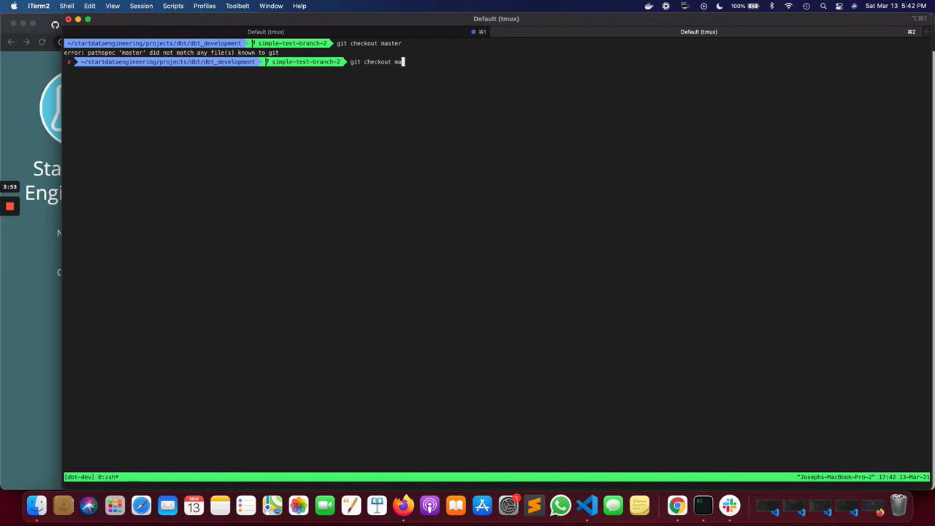
text(in)
key(Return)
key(ctrl+l)
- Copy the branch-creation command from the tutorial article and use it in iTerm2 to create the branch simple-test-branch-3
key(super+Tab)
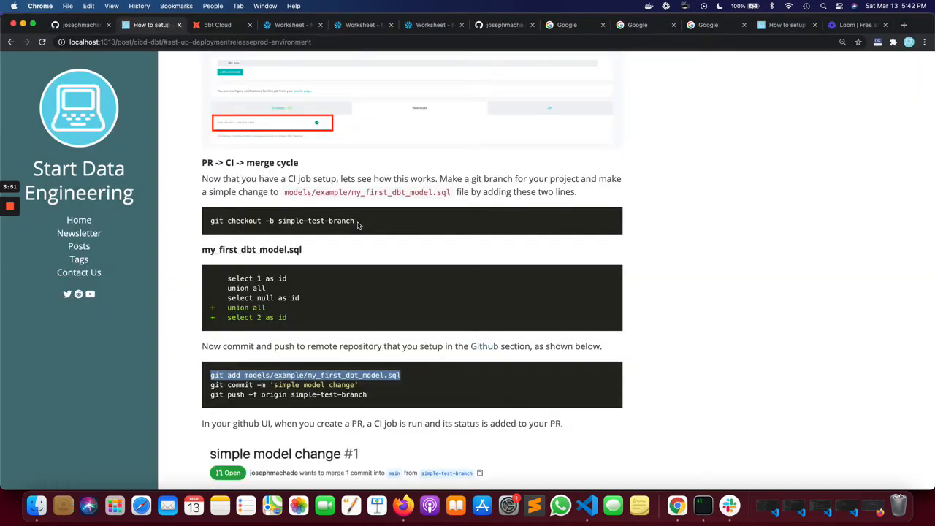
drag(356, 220, 212, 217)
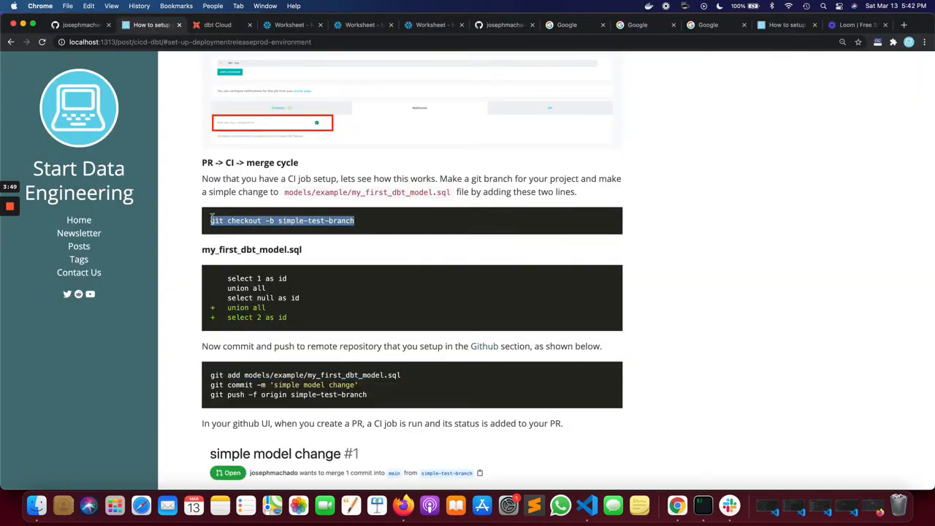
key(super+c)
key(super+Tab)
key(super+v)
text(-)
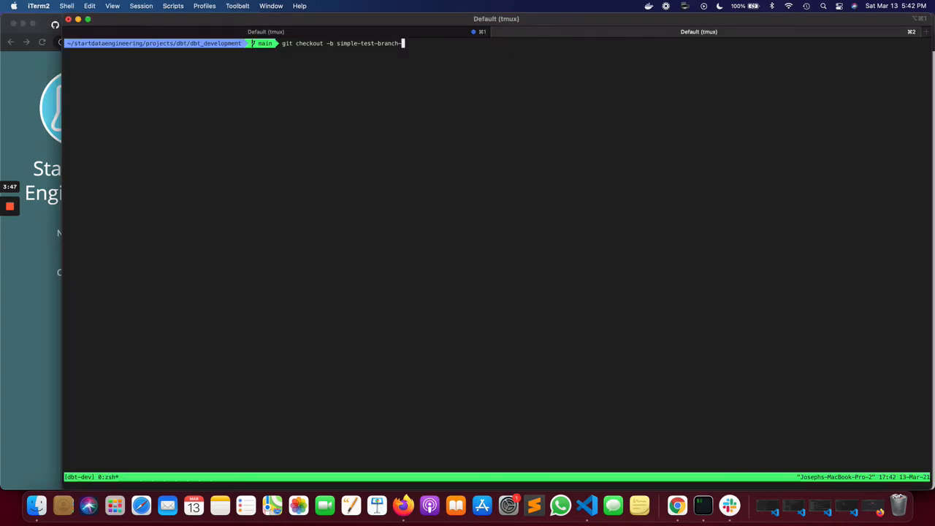
text(2)
key(Return)
- Check the article for the model file to change, and open models/example/my_first_dbt_model.sql with vim in iTerm2
key(super+Tab)
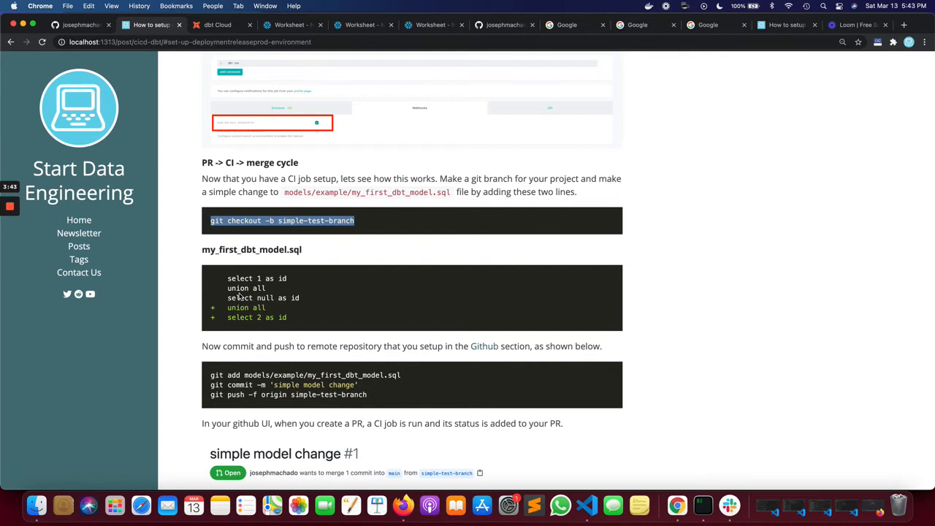
double_click(220, 251)
key(super+Tab)
text(vim models/)
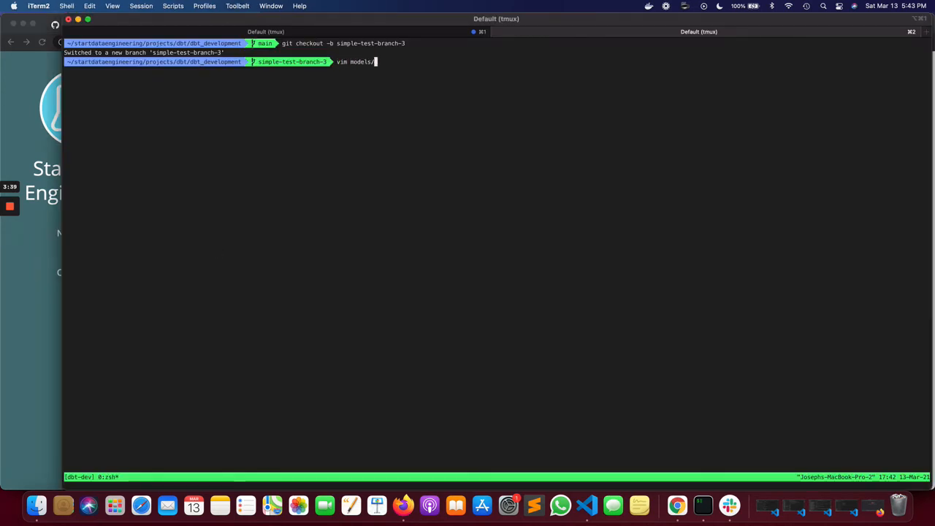
text(example/my_first_dbt_model.sql)
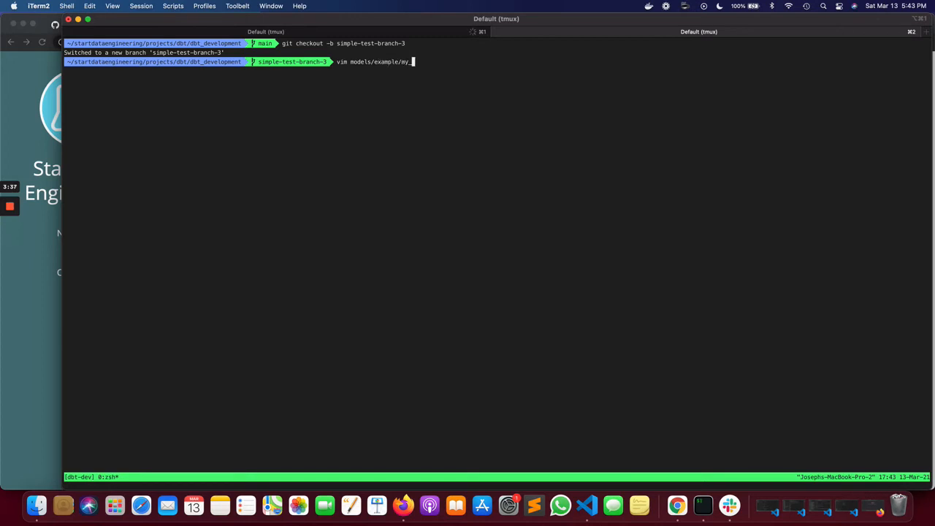
key(Return)
- Replace the blank line after "select null as id" with "union all" and "select 2 as id", and save and quit the file
key(j)
key(j)
key(j)
key(j)
key(j)
key(j)
key(j)
key(j)
key(j)
key(j)
key(j)
key(j)
key(j)
key(j)
key(j)
key(j)
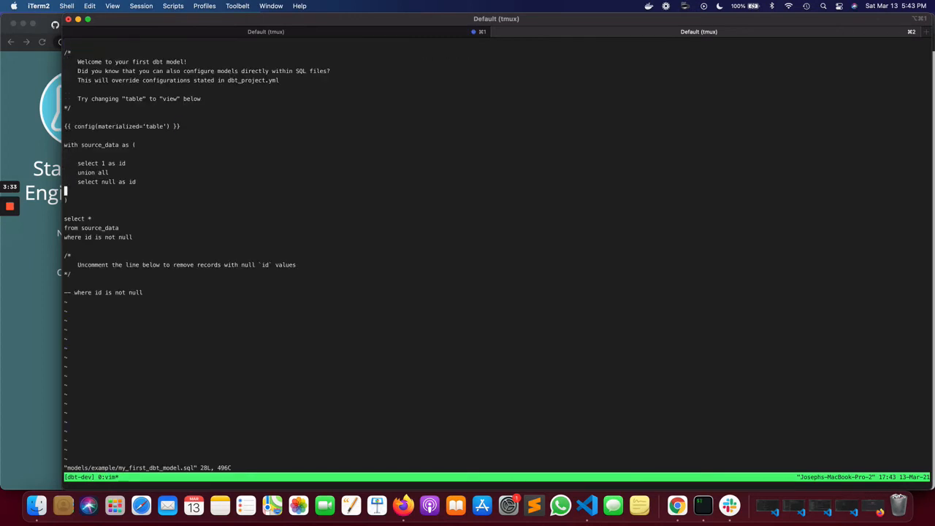
key(A)
key(BackSpace)
key(BackSpace)
key(BackSpace)
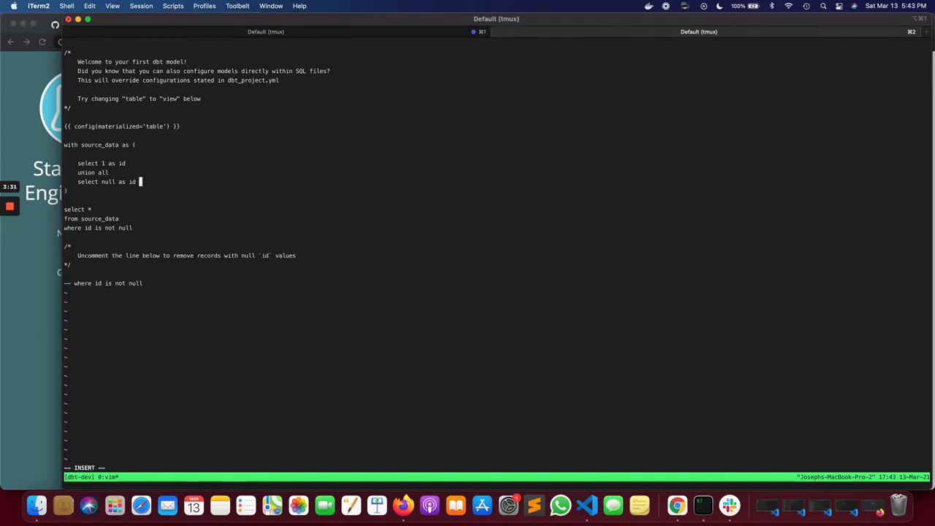
key(Return)
text(u)
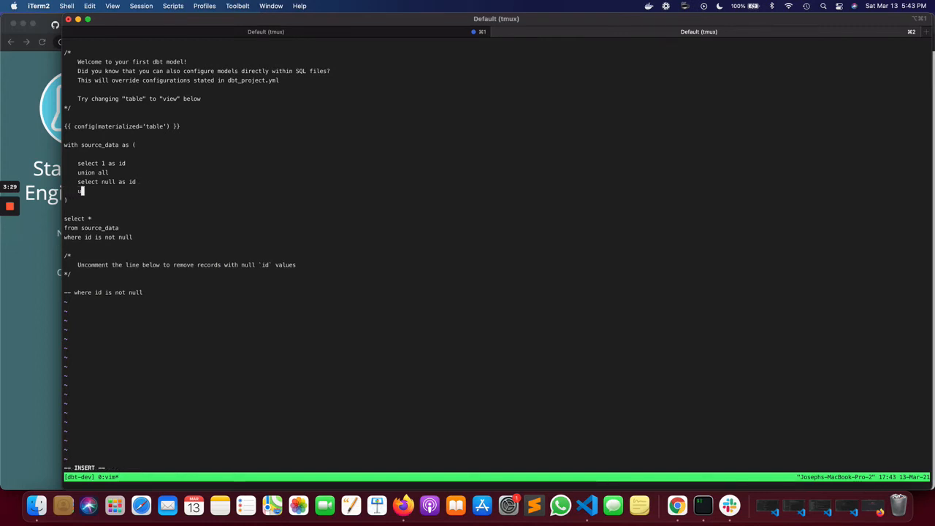
text(nion all)
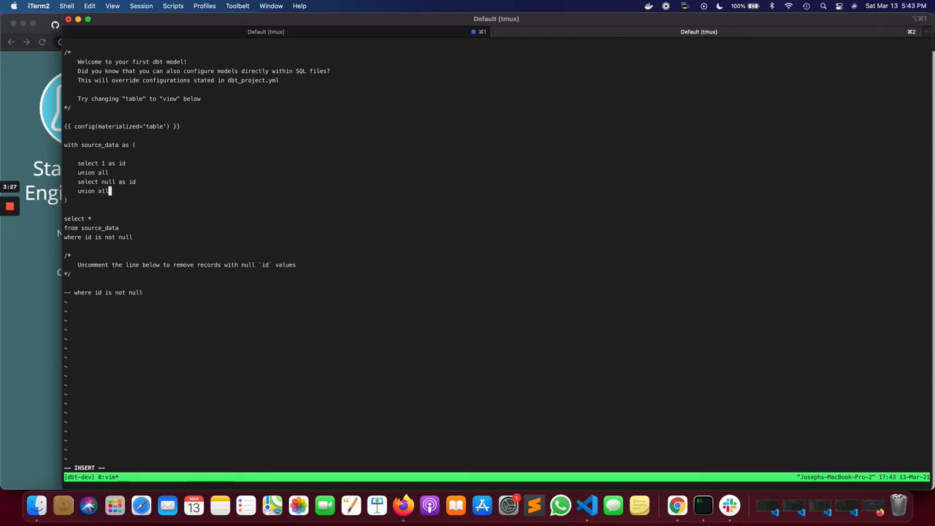
key(Return)
text(select)
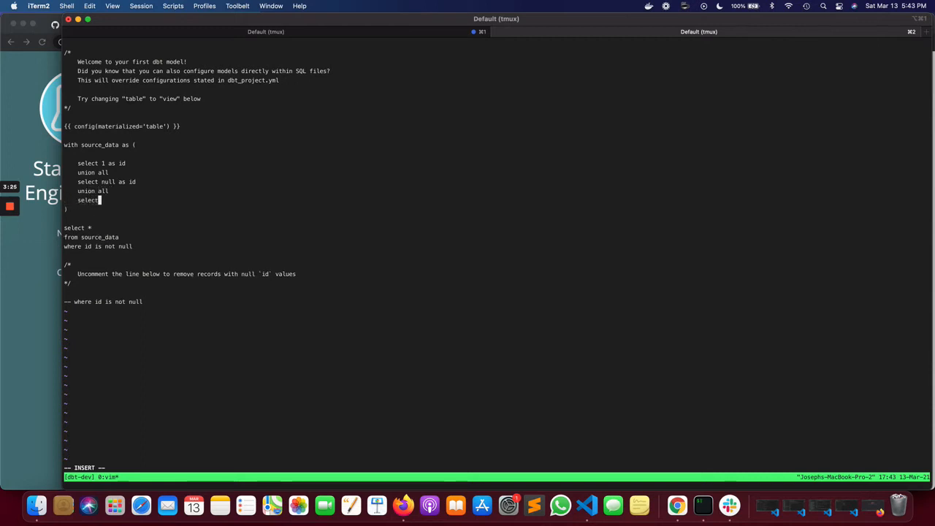
text( 2 as id)
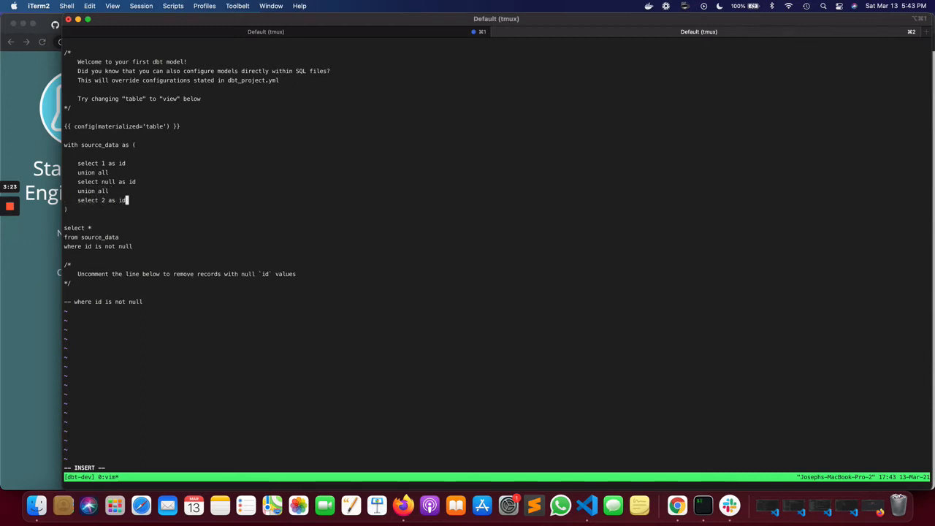
key(Escape)
text(:wq)
key(Return)
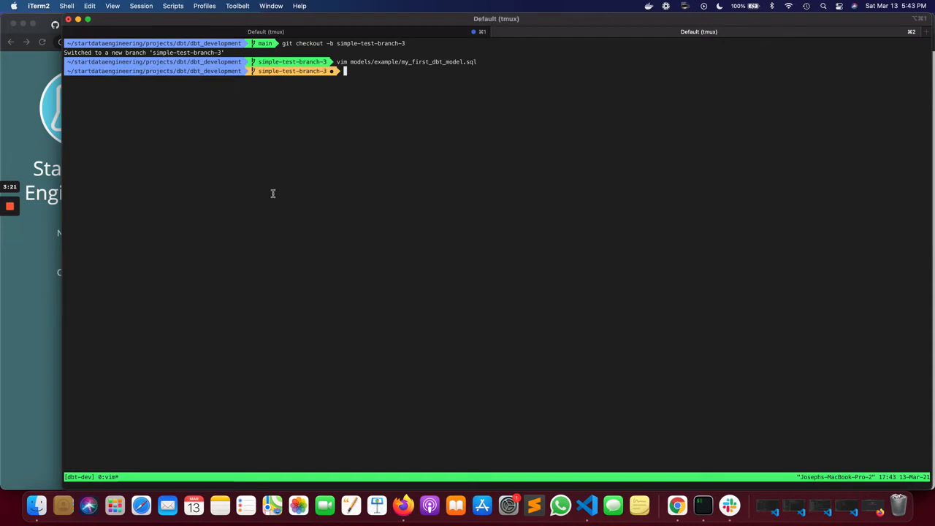
- Stage models/example/my_first_dbt_model.sql with git add
text(git add )
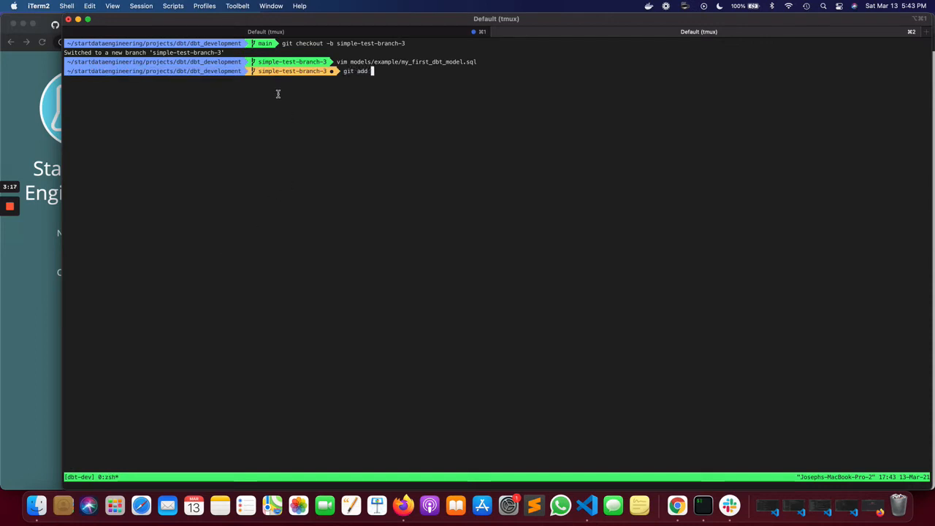
text(models/example/my_first_dbt_model.sql)
key(Return)
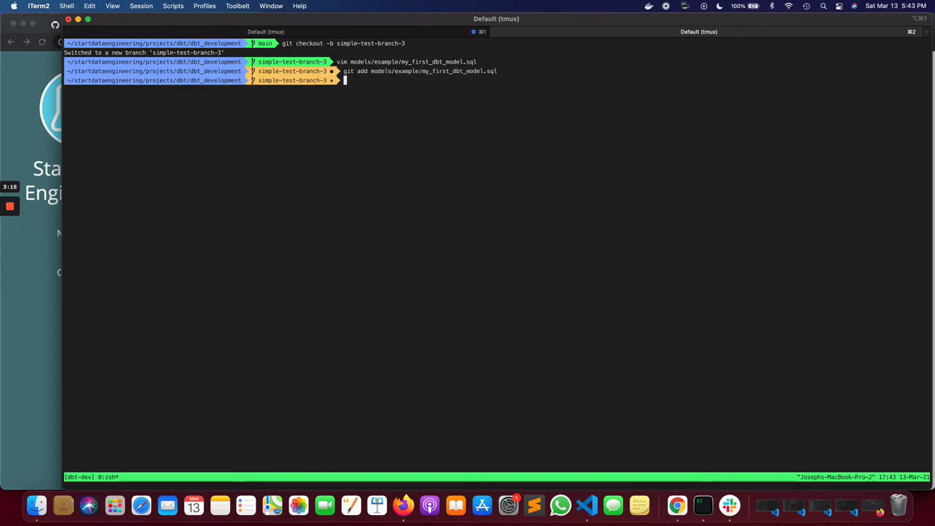
- Commit the staged model change with the message 'add simple change'
text(git commit )
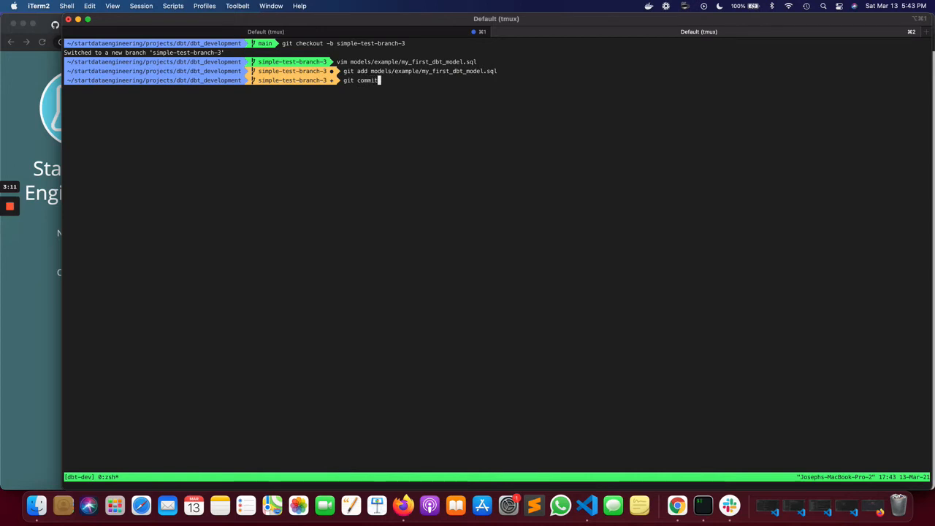
text(-m 'add simpl)
text(e change)
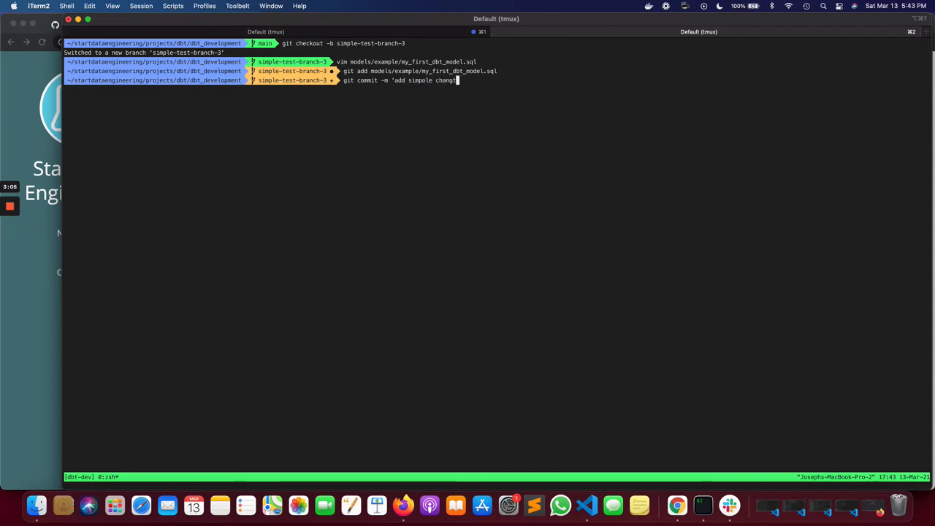
key(Left)
key(Left)
key(Left)
key(Left)
key(Left)
key(Left)
key(Left)
key(Left)
key(Left)
key(Left)
key(BackSpace)
key(Return)
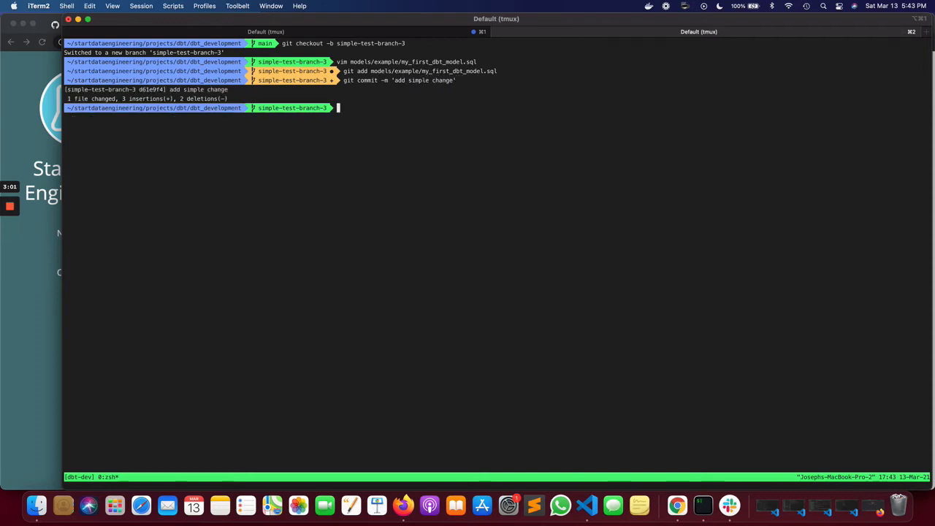
- Check the article's push command and force-push simple-test-branch-3 to origin from iTerm2
key(super+Tab)
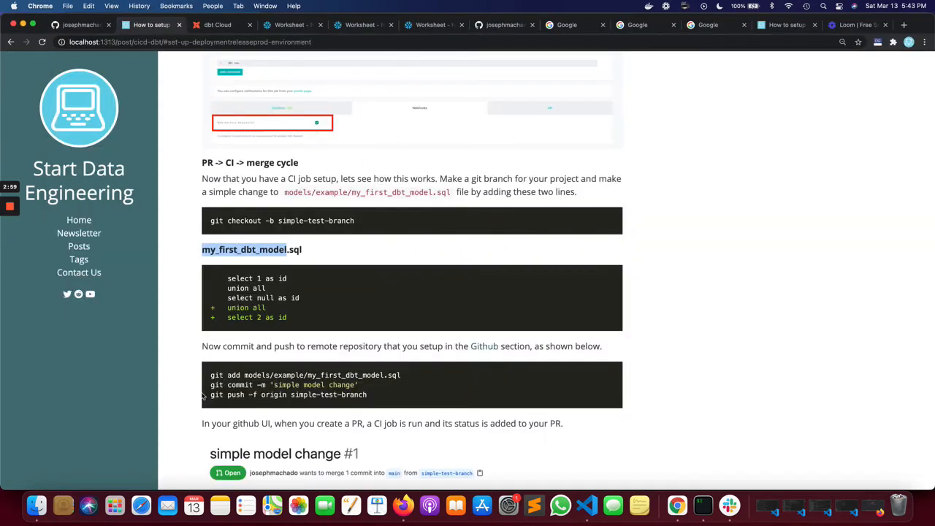
key(super+Tab)
text(git pu)
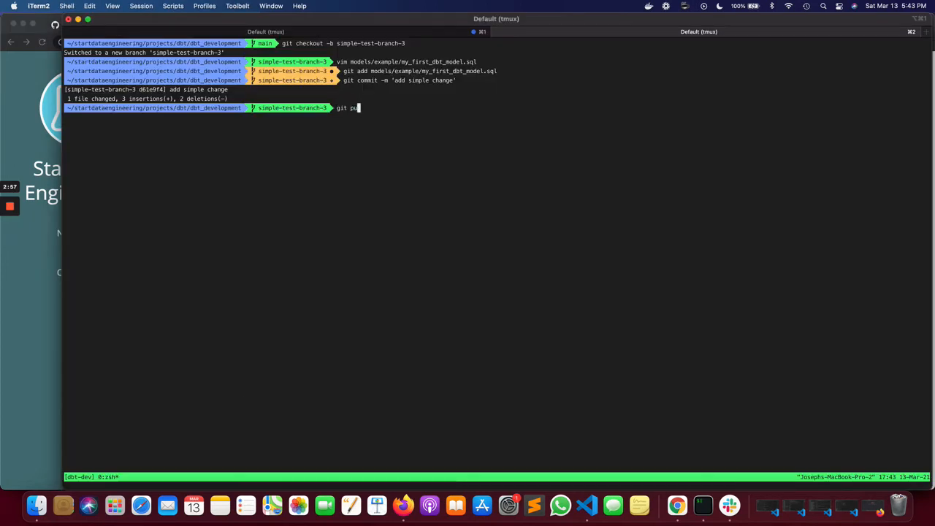
text(sh -f origin simple-test-branch-)
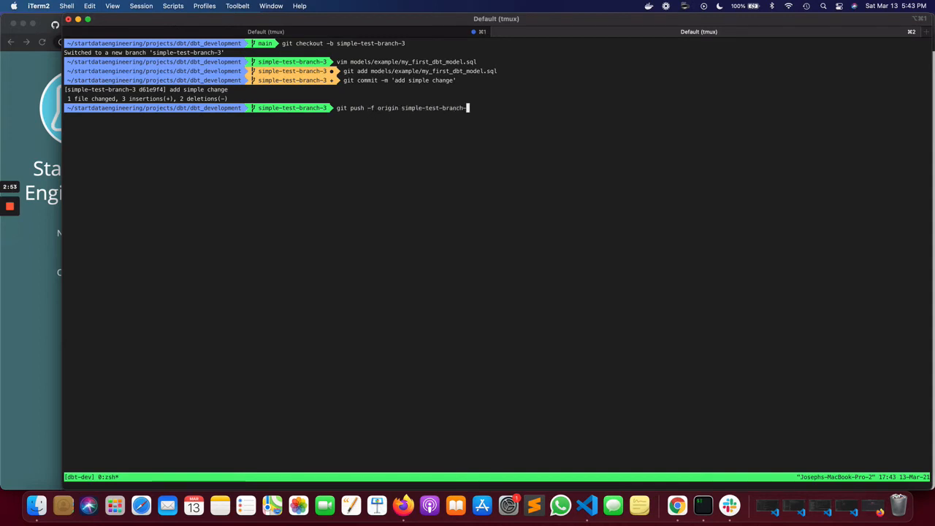
text(3)
key(Return)
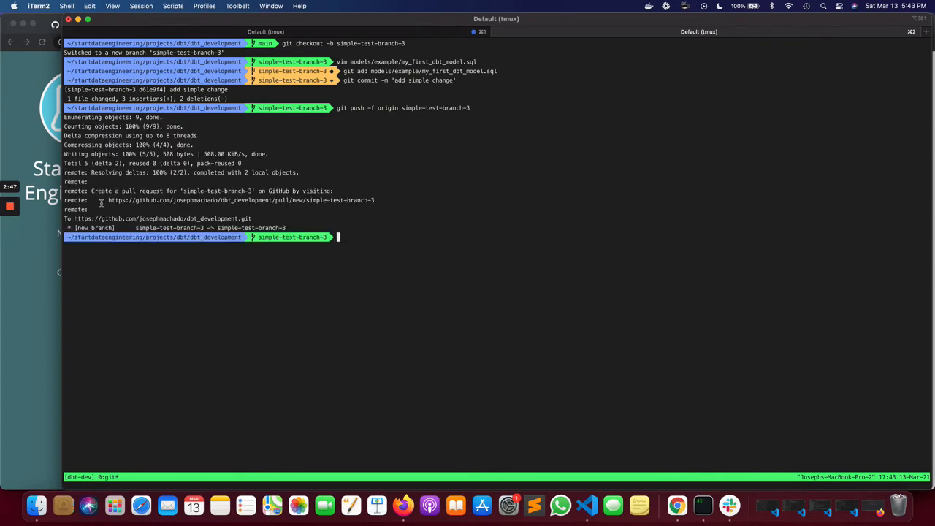
- Switch to GitHub in Chrome and create a pull request from simple-test-branch-3 into main with the comment "simple model change"
drag(108, 201, 382, 200)
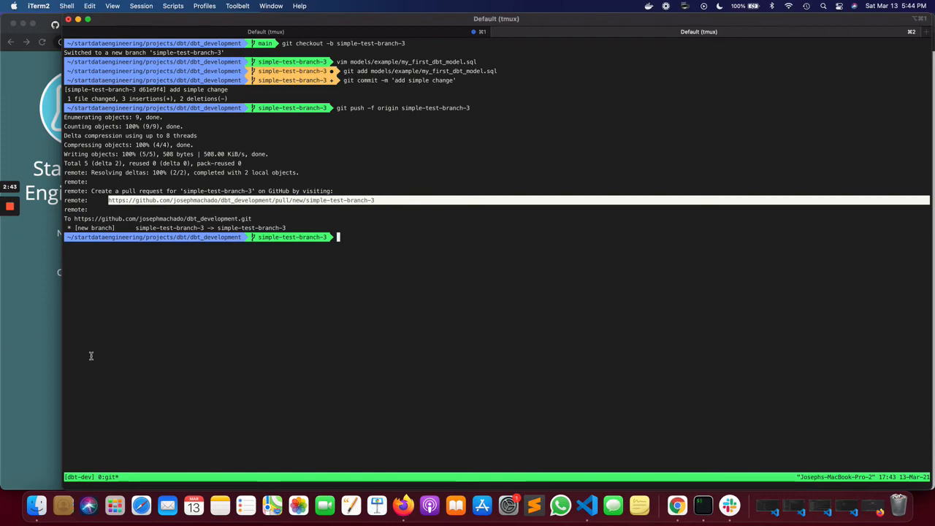
click(36, 348)
click(491, 29)
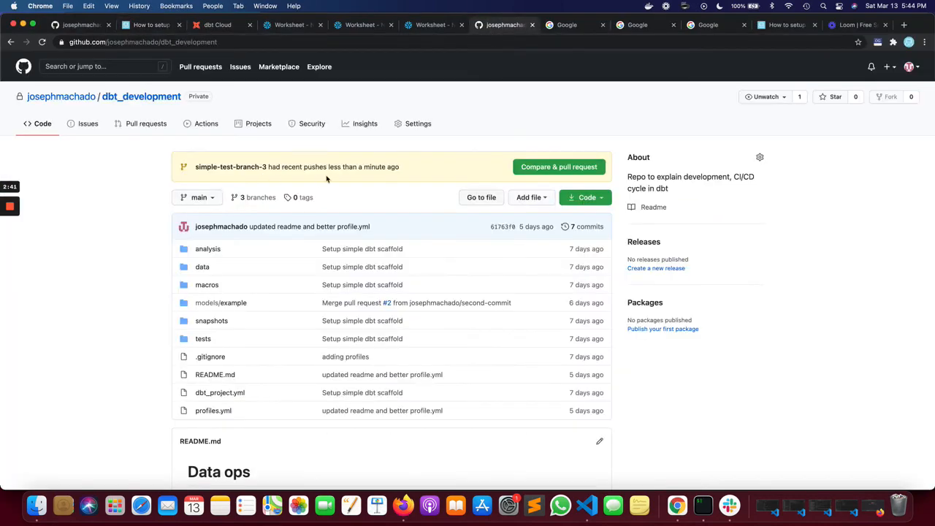
click(595, 168)
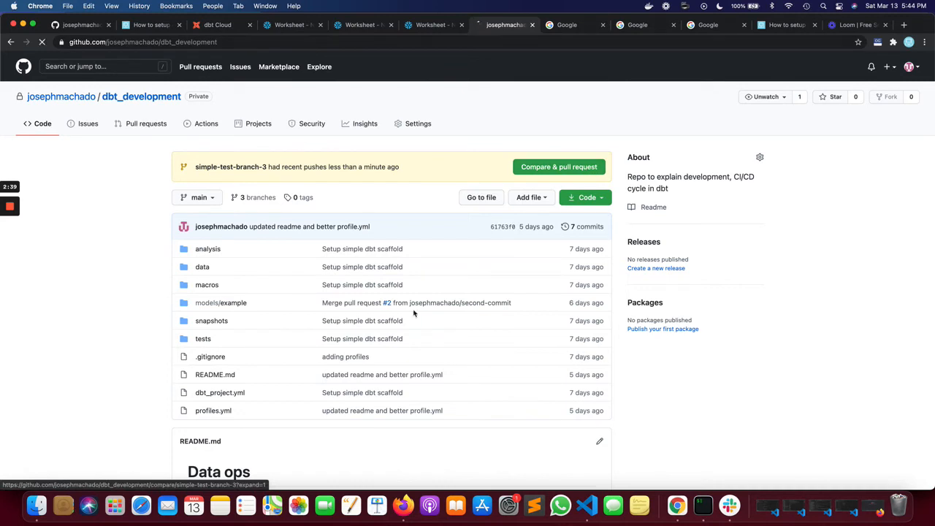
click(296, 302)
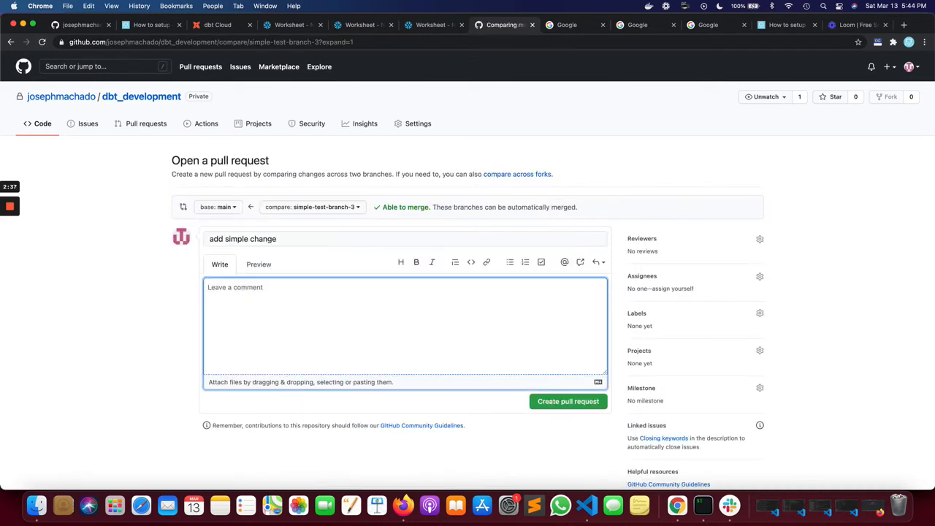
text(simpke model change)
click(545, 407)
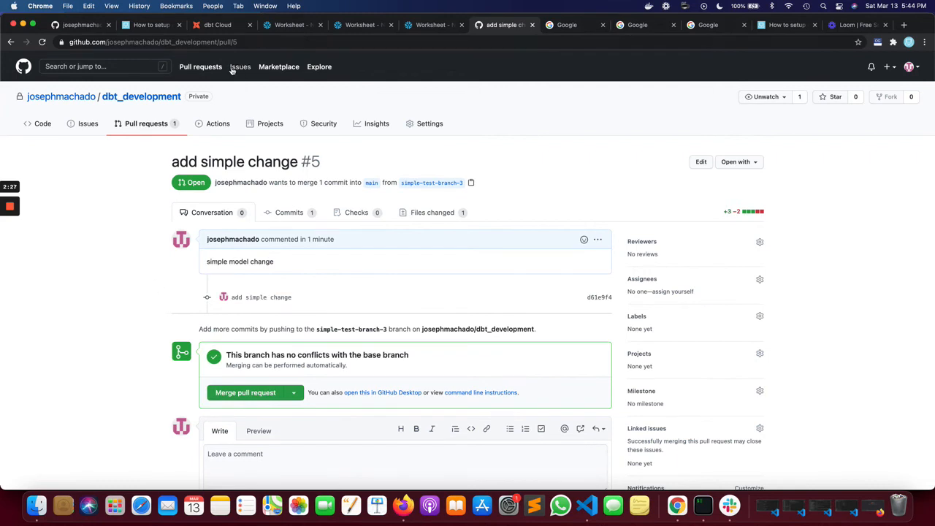
- Check the CI job's run history in dbt Cloud and the checks on the GitHub pull request for the triggered run
click(214, 24)
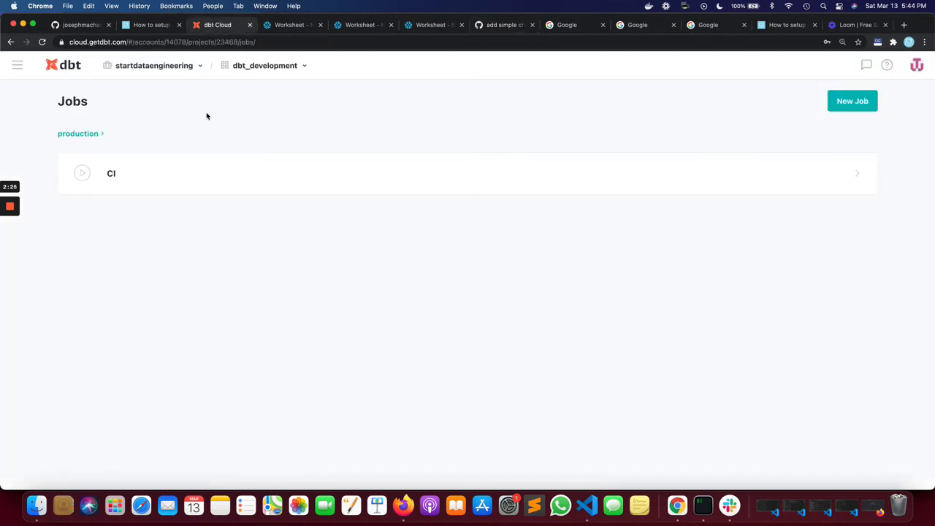
click(189, 187)
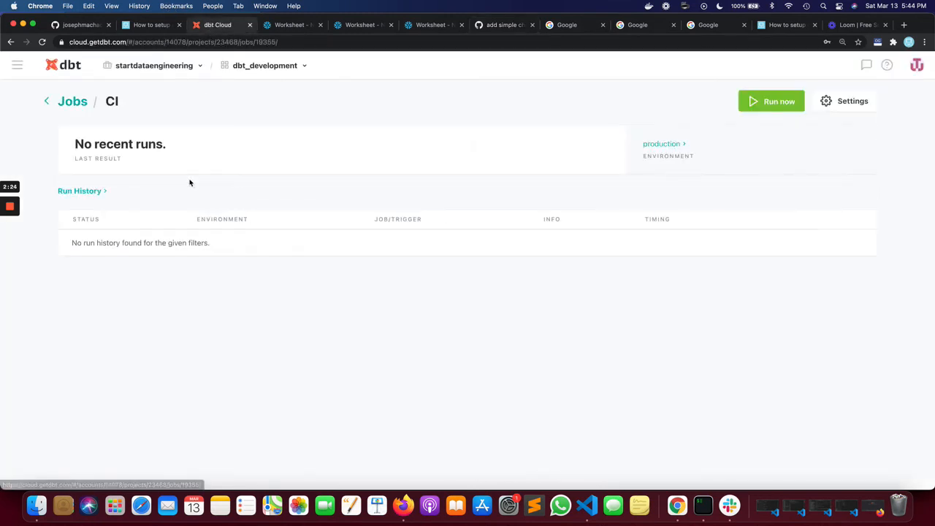
click(490, 24)
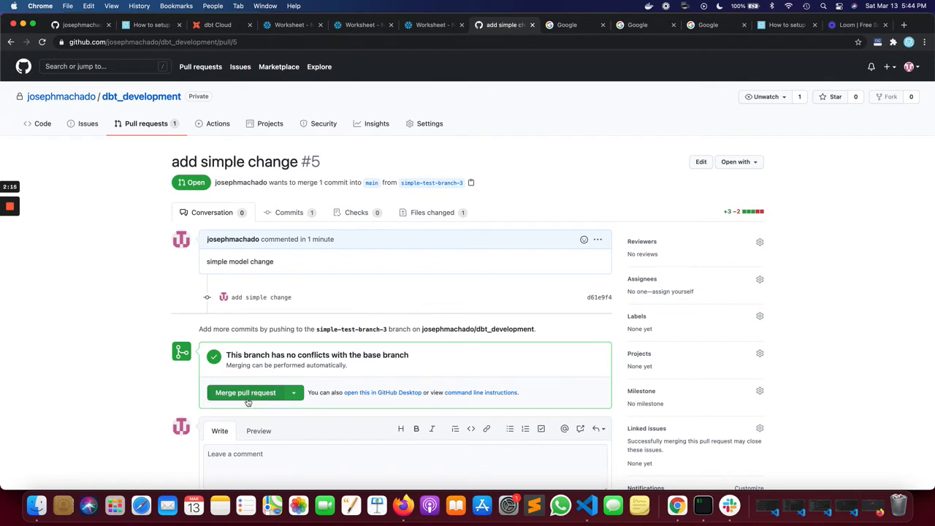
click(217, 25)
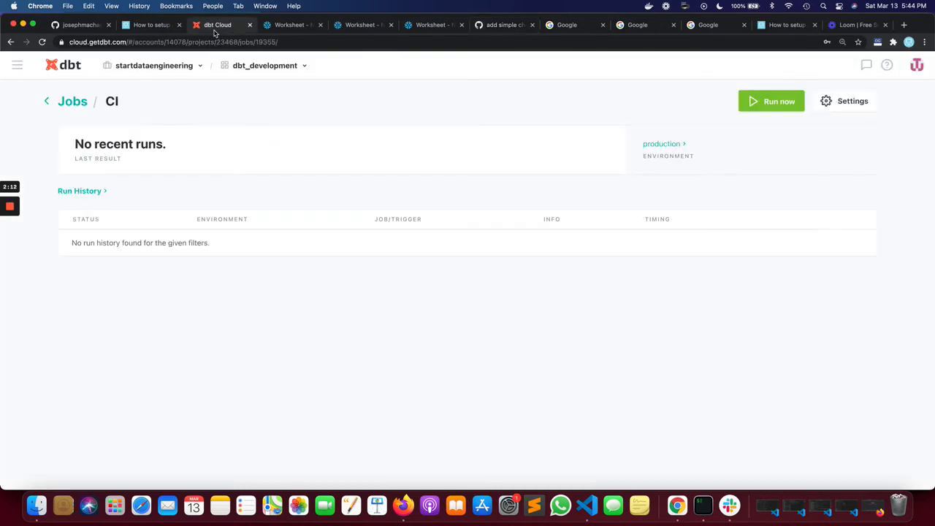
click(80, 106)
click(182, 180)
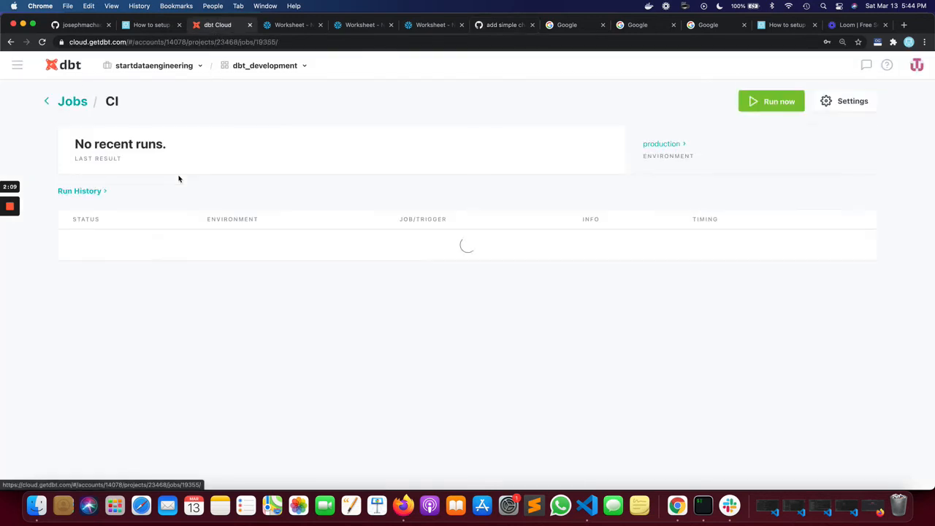
click(505, 25)
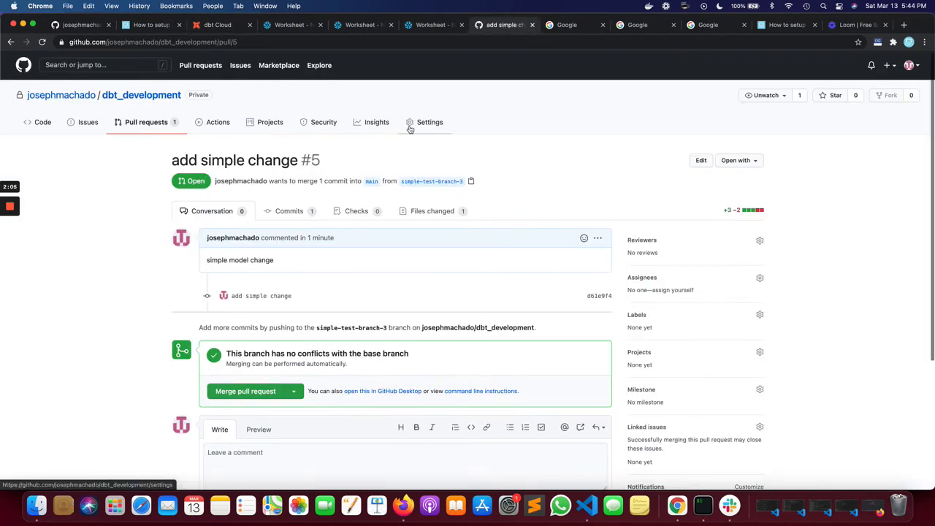
click(219, 25)
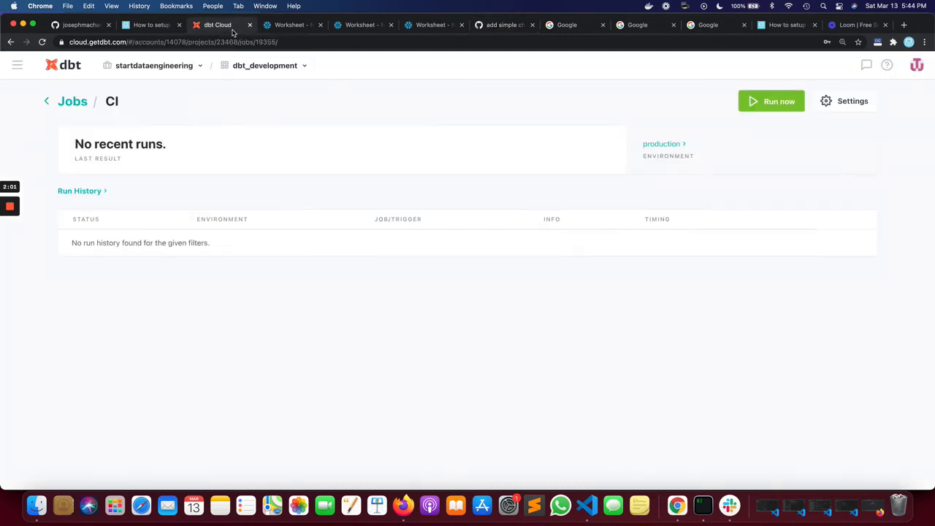
click(70, 104)
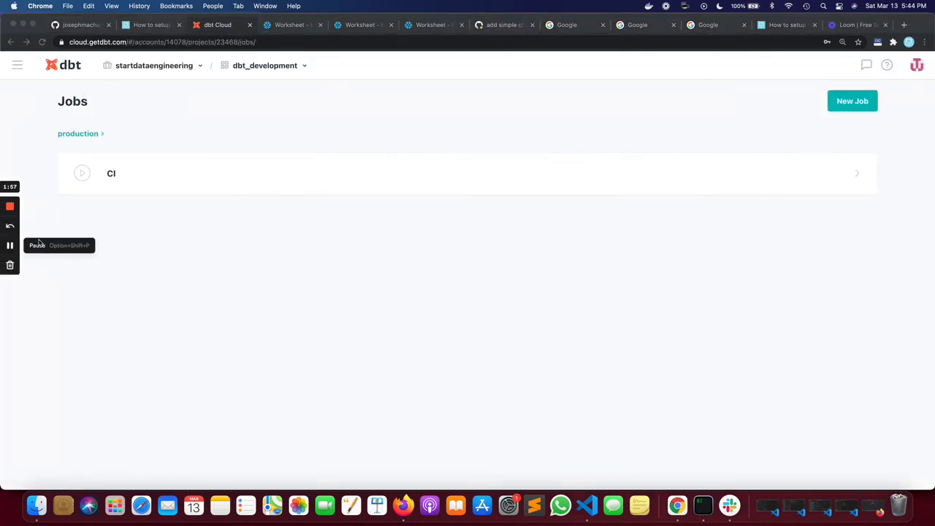
click(488, 26)
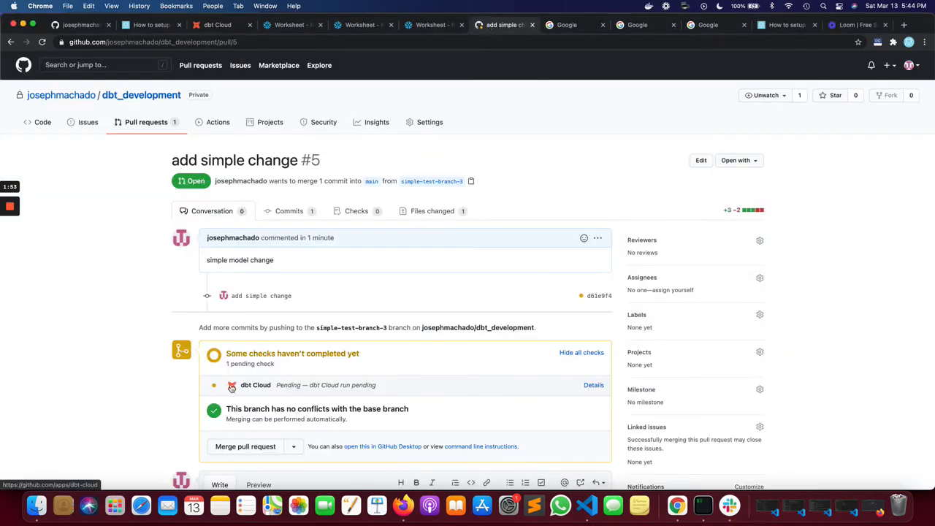
- Open the CI job's run triggered by Pull Request #5 in dbt Cloud and review its run steps
click(219, 29)
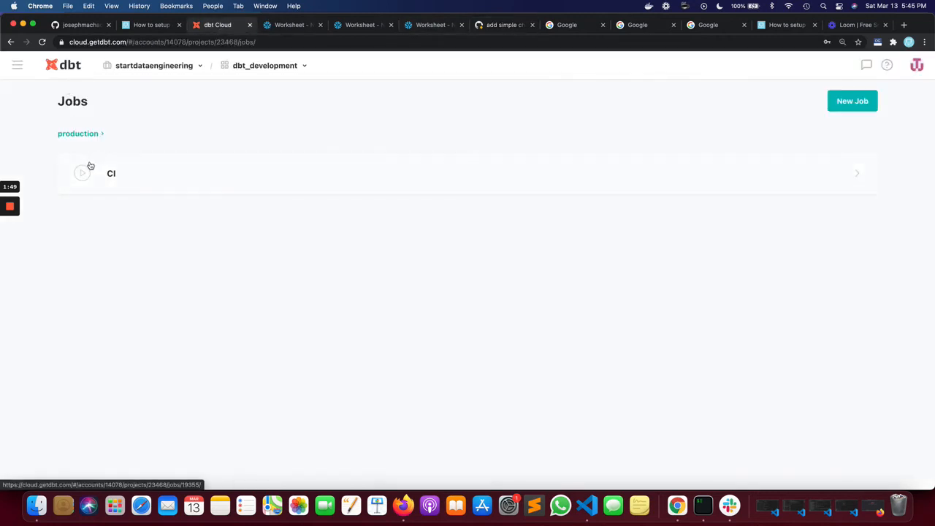
click(124, 177)
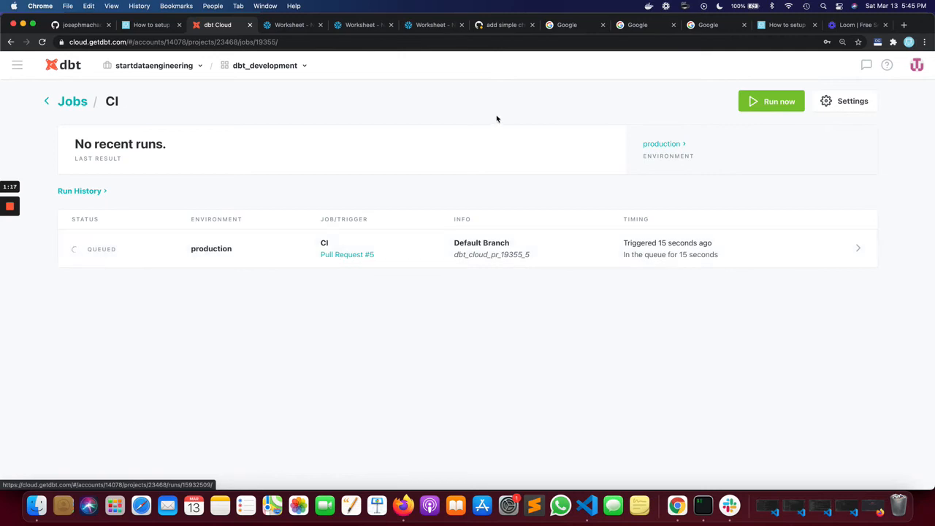
click(503, 264)
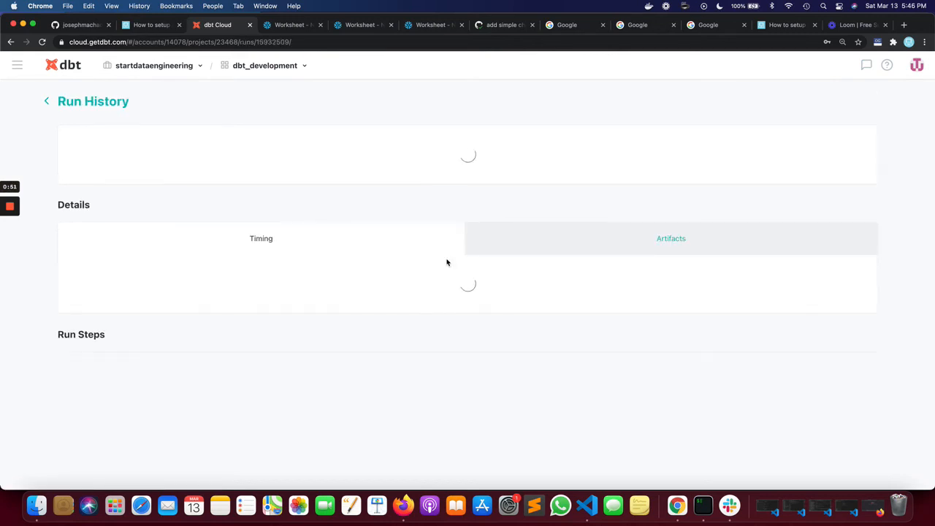
scroll(265, 384, down, 1)
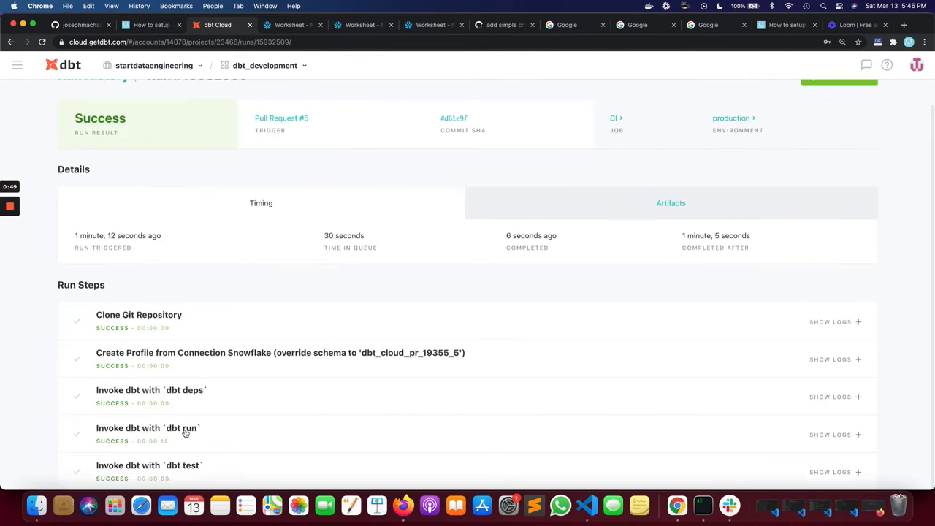
- In the DBT_CLOUD user's Snowflake worksheet, refresh the database objects and expand the DBT_CLOUD_PR_19355_5 schema under PROD
click(421, 30)
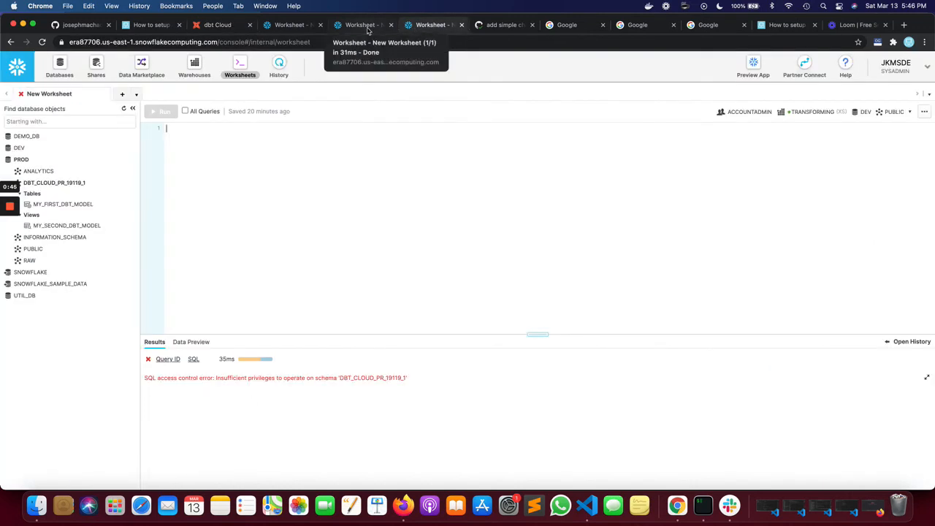
click(369, 28)
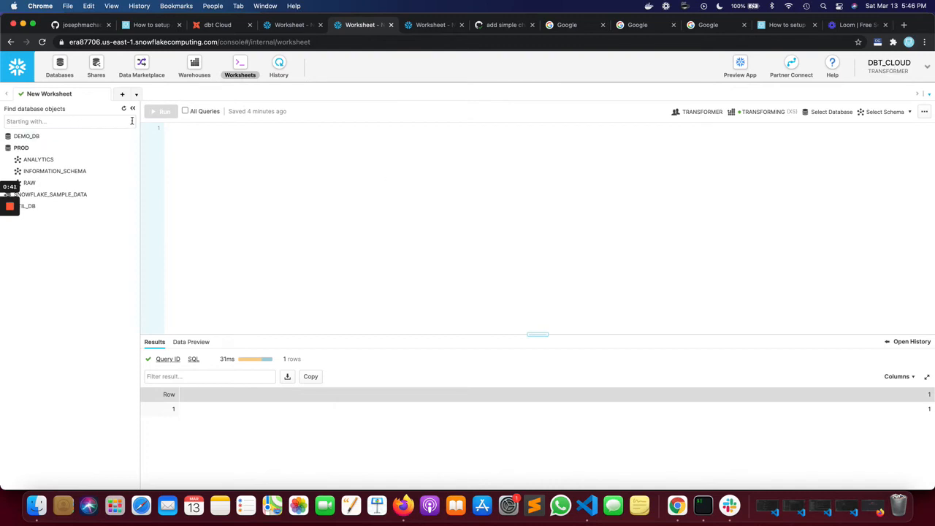
click(125, 110)
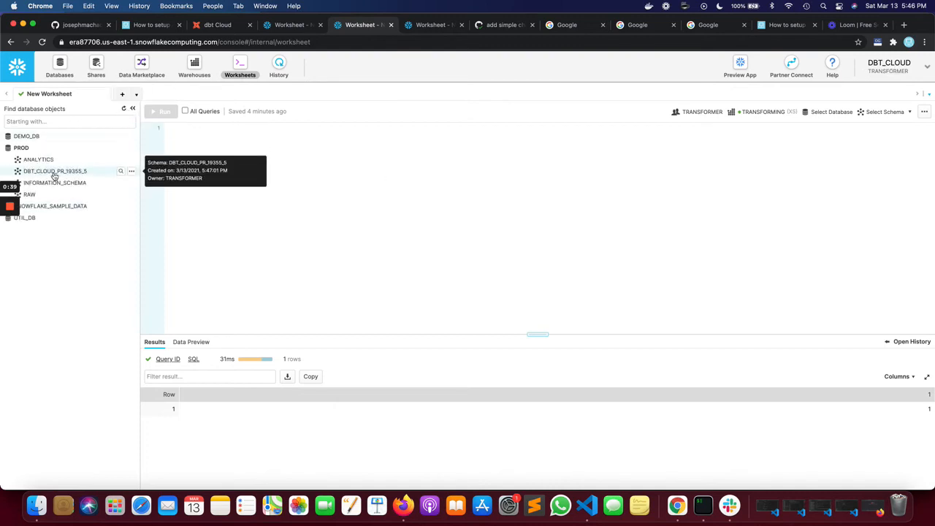
click(66, 172)
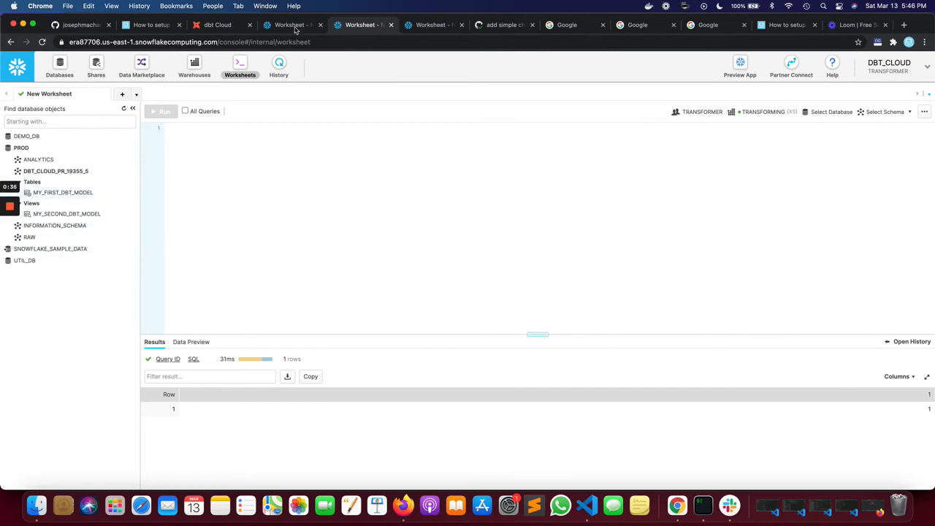
- Review the logs of the run's dbt test step in dbt Cloud and return to the run history
click(219, 25)
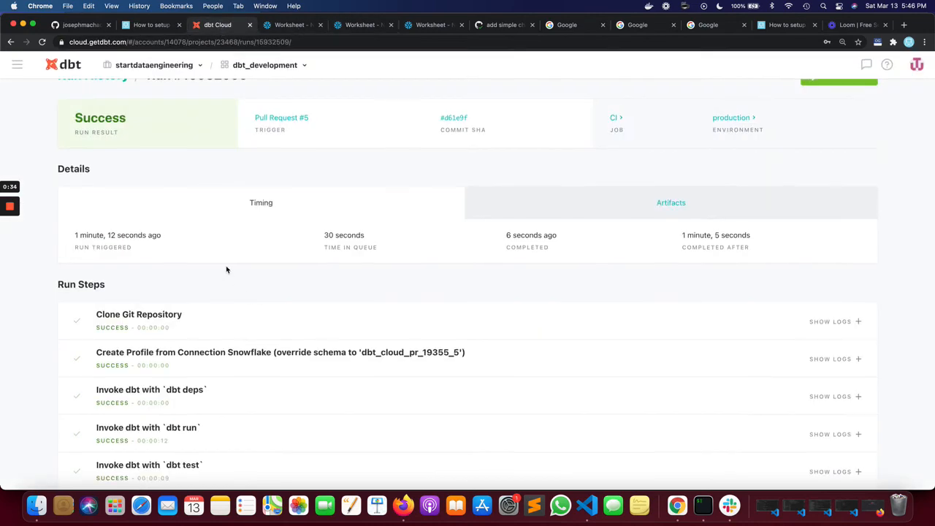
click(213, 459)
scroll(219, 409, down, 5)
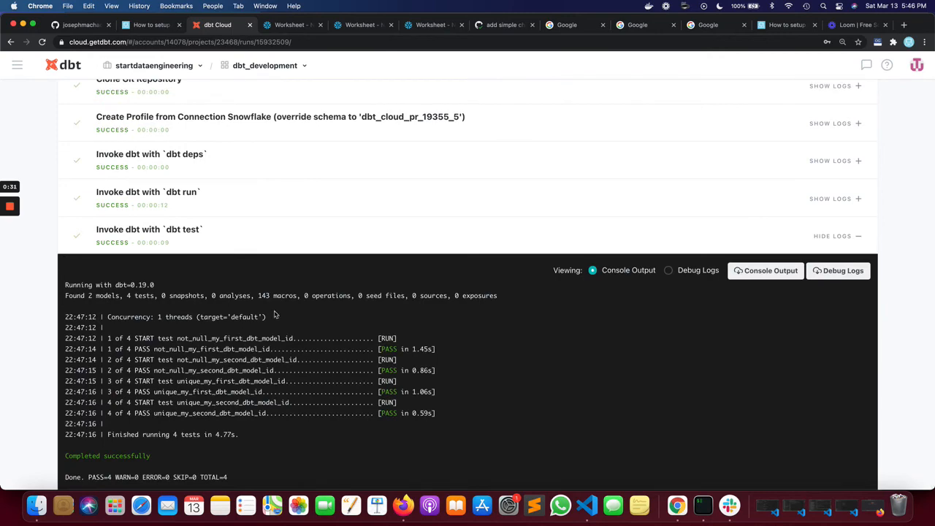
scroll(236, 409, up, 5)
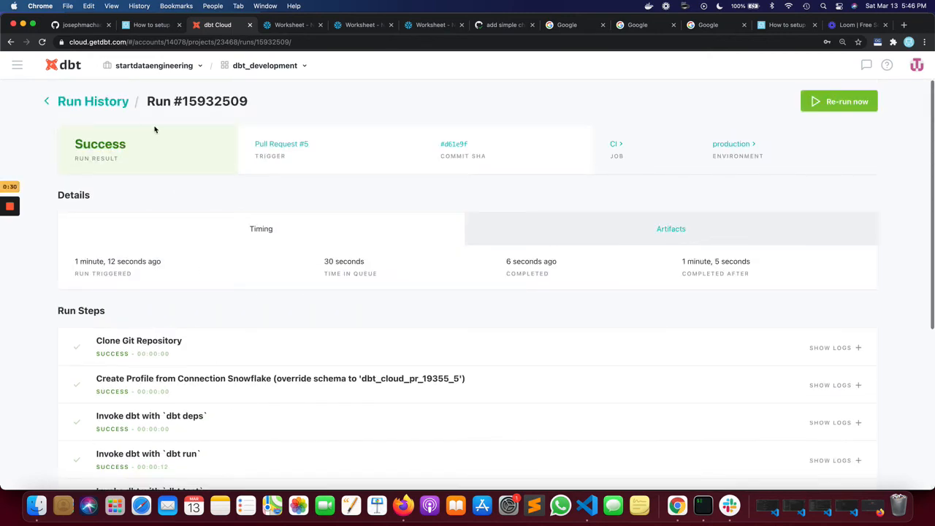
click(106, 109)
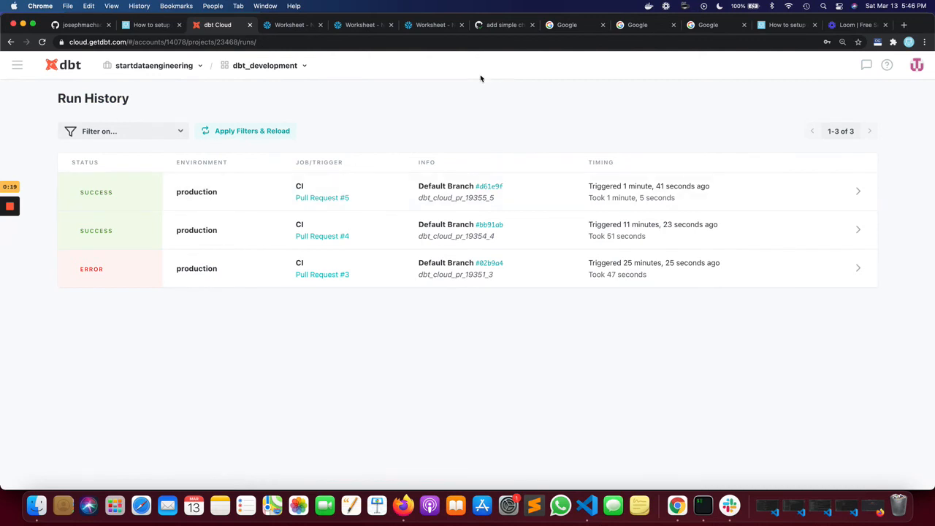
- Start a new job in the dbt_development project and name it "full run"
mouse_move(13, 210)
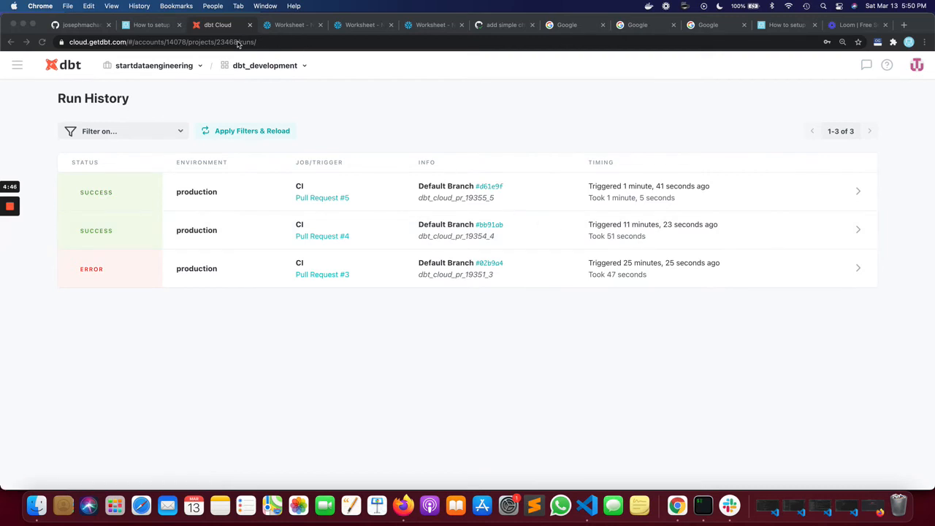
click(16, 65)
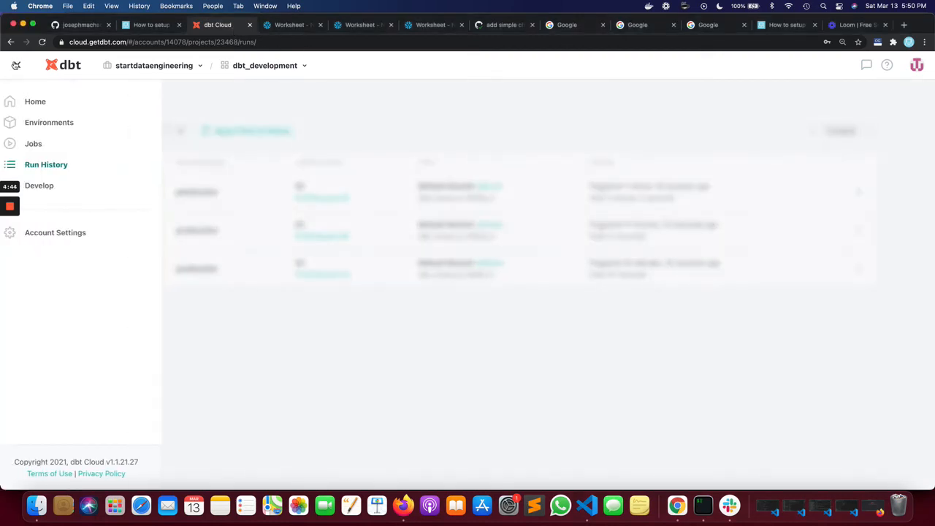
click(37, 145)
click(839, 107)
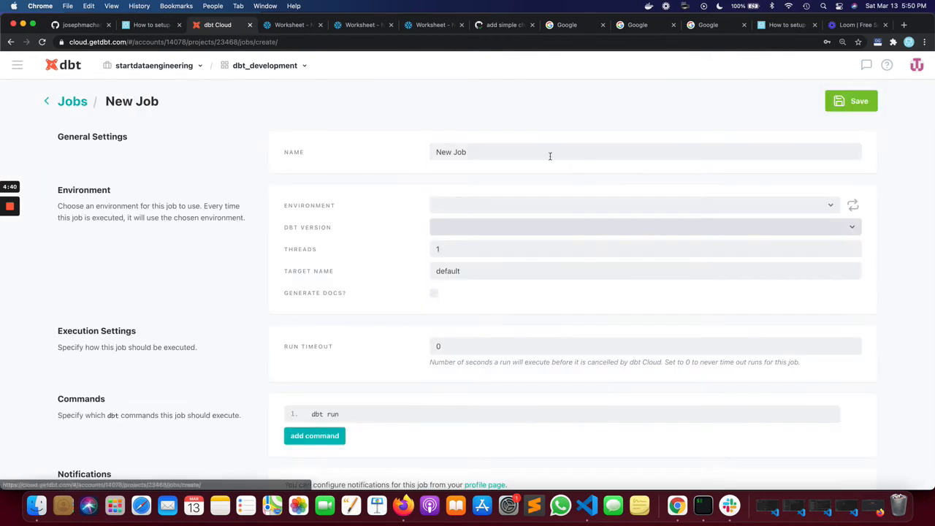
triple_click(550, 155)
text(full )
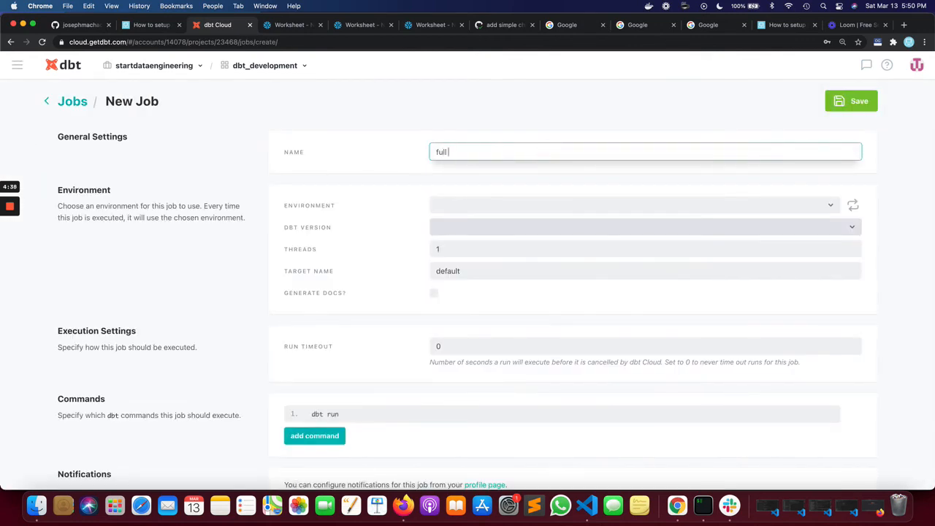
text(run)
- Set the job's environment to production and enable docs generation
click(750, 207)
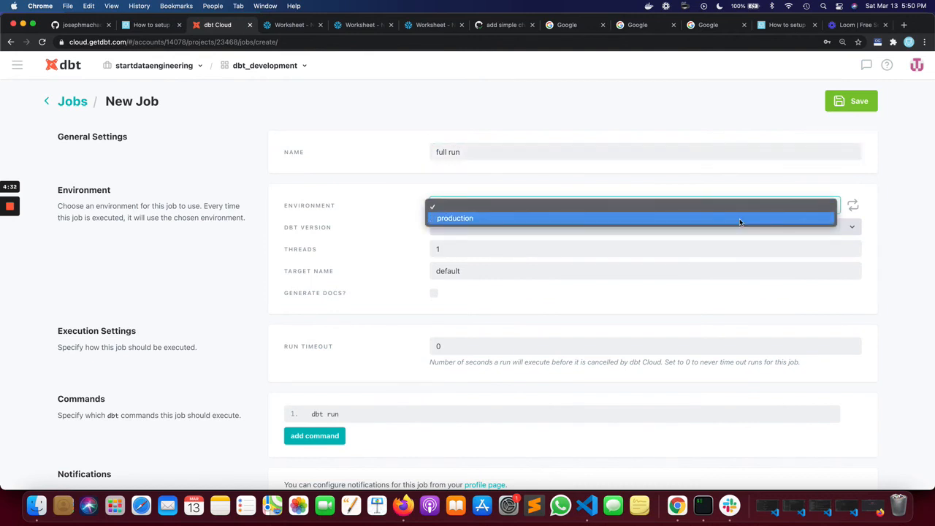
click(739, 219)
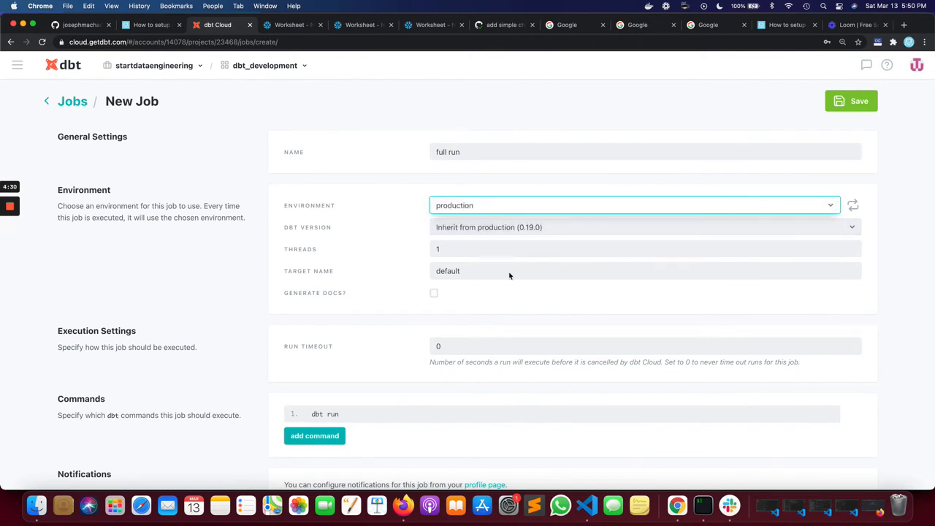
click(434, 293)
- Set the full run job's trigger to a custom cron schedule of 0 0 * * *
scroll(445, 322, down, 3)
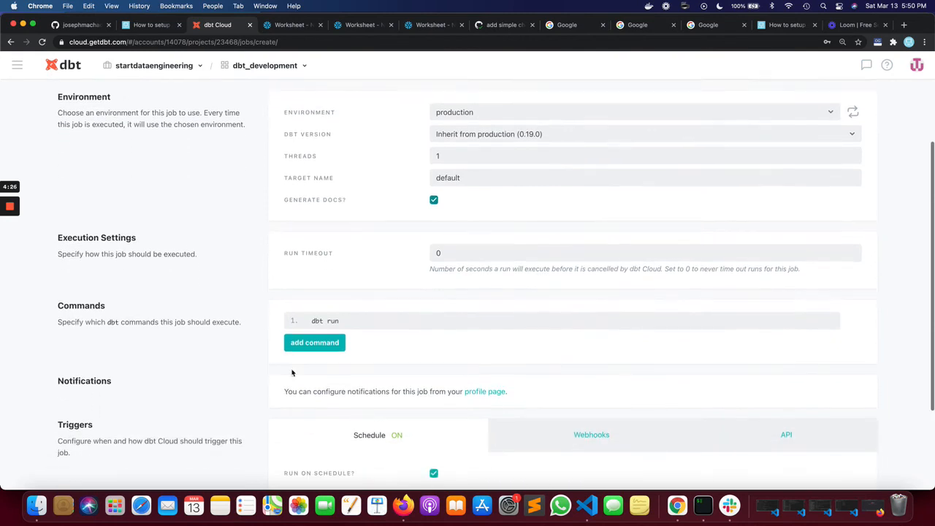
scroll(341, 328, down, 4)
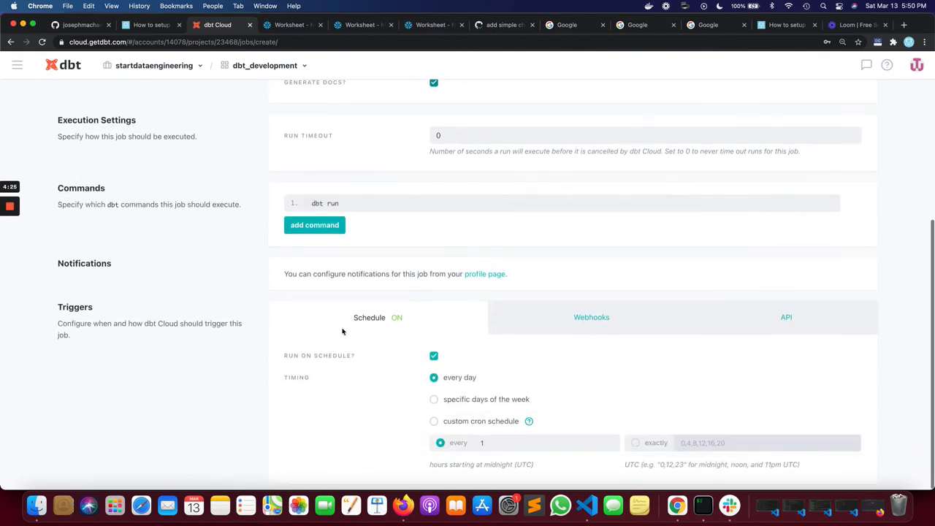
click(434, 421)
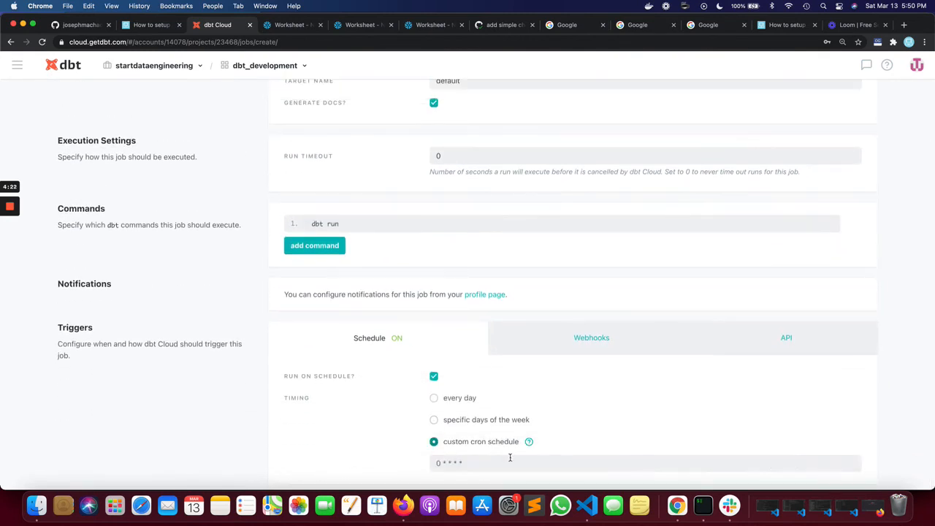
click(448, 464)
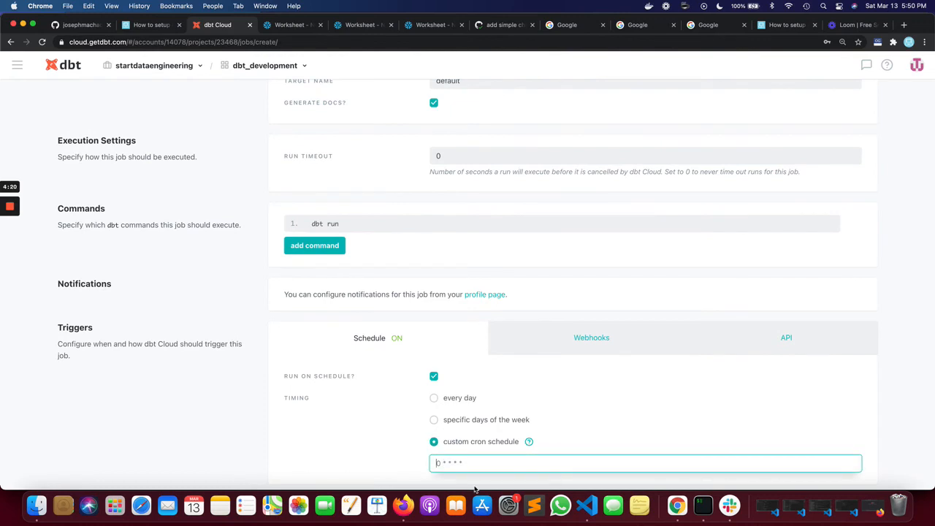
text(0 0 * * *)
- Check the job's webhook and API trigger settings and save the full run job
click(596, 338)
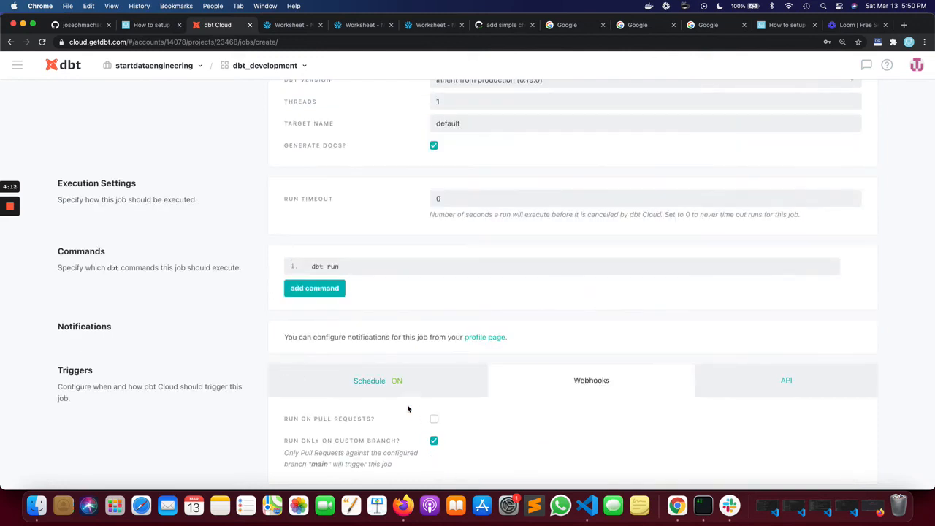
click(399, 382)
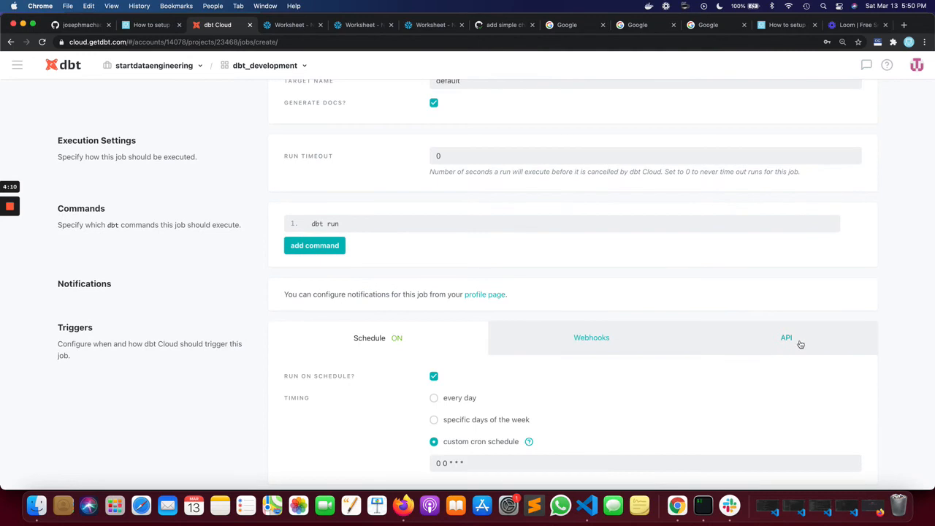
click(798, 344)
click(397, 436)
scroll(357, 408, up, 5)
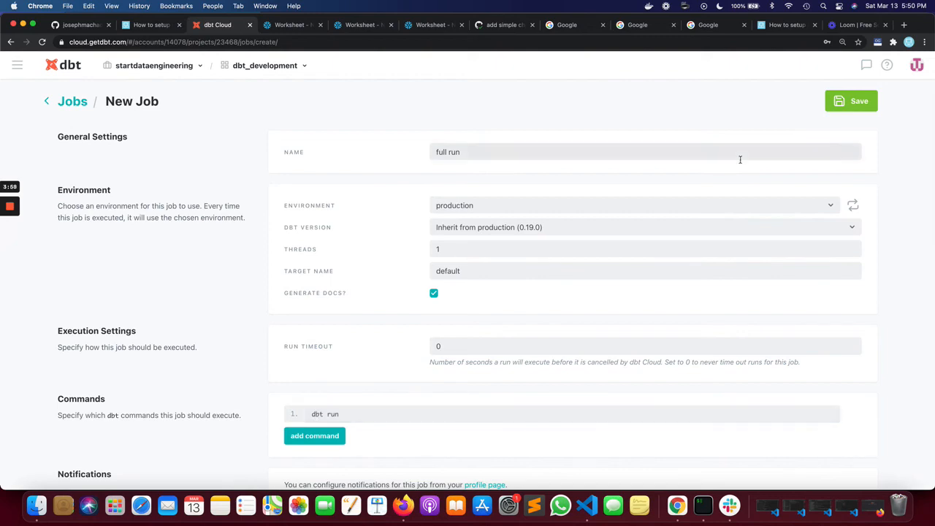
scroll(511, 365, down, 5)
scroll(478, 396, up, 5)
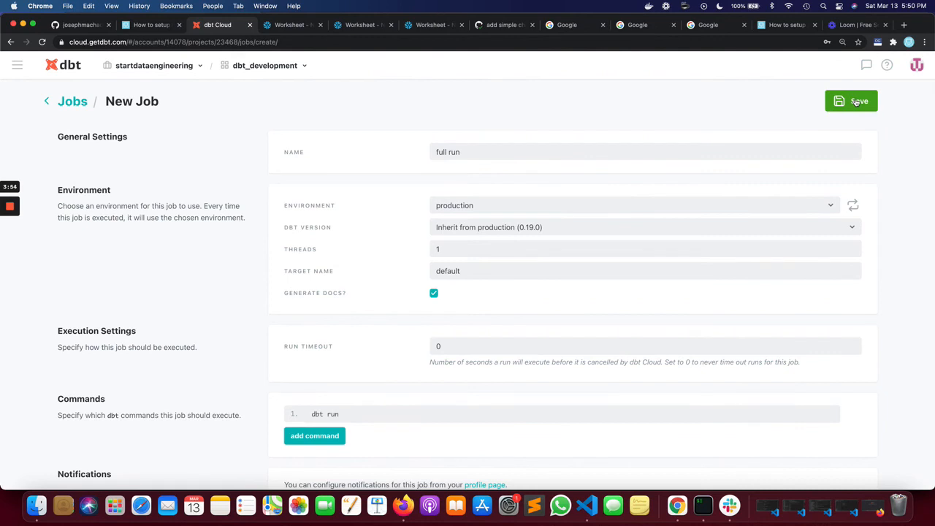
click(856, 102)
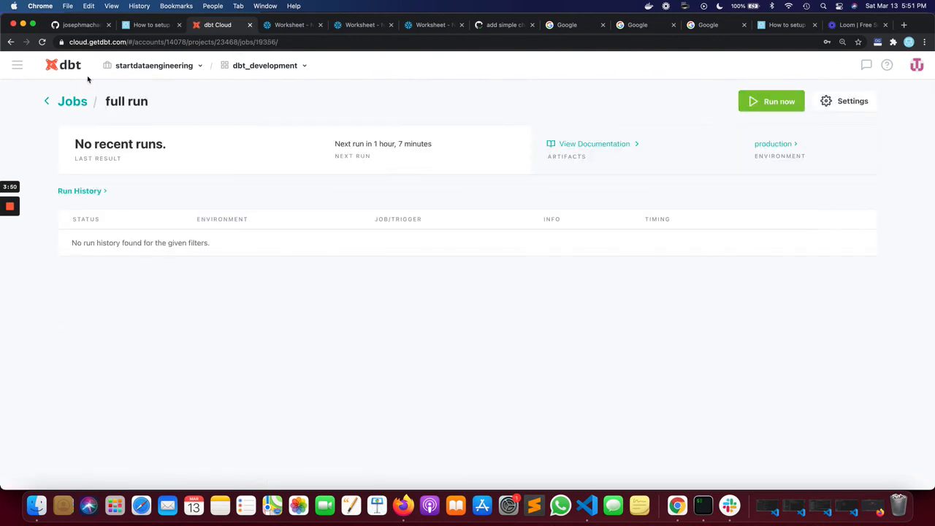
- Start a manual run of the full run job, inspect its run details and return to the run history
click(73, 101)
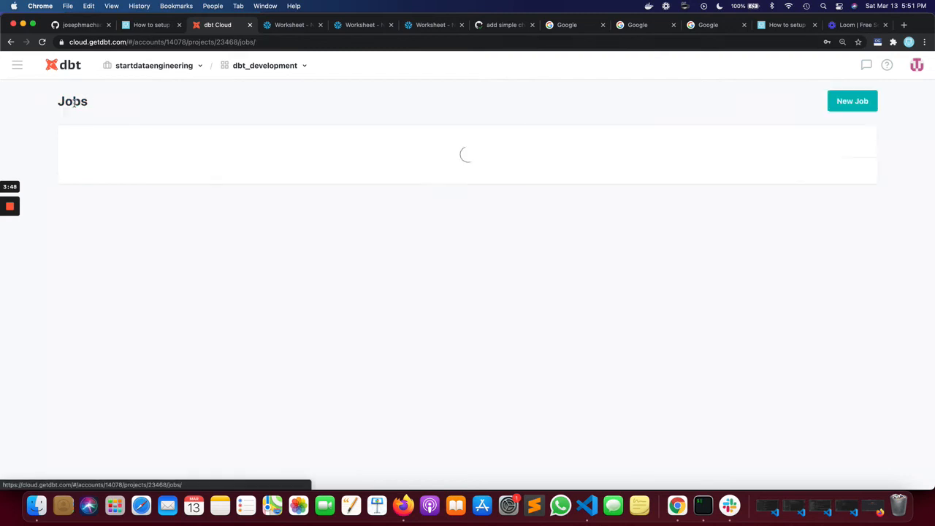
click(186, 217)
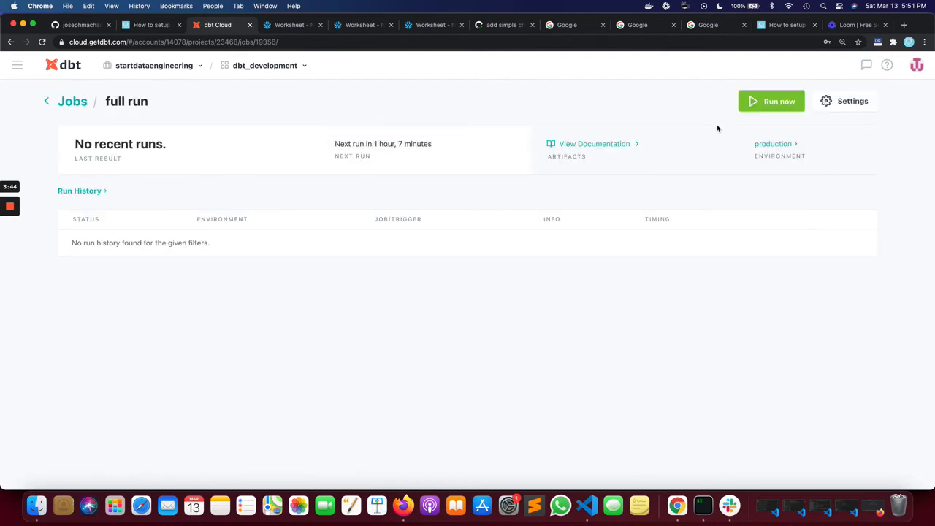
click(784, 106)
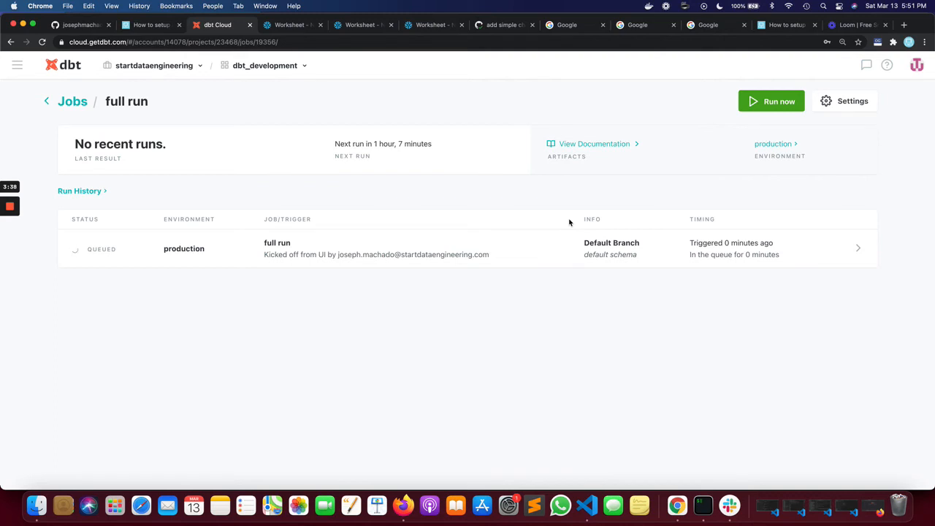
click(469, 252)
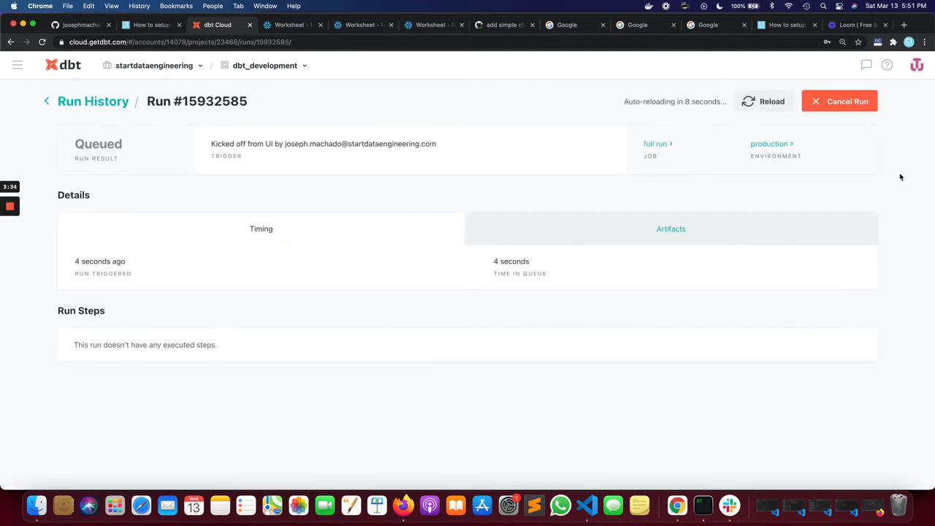
click(89, 103)
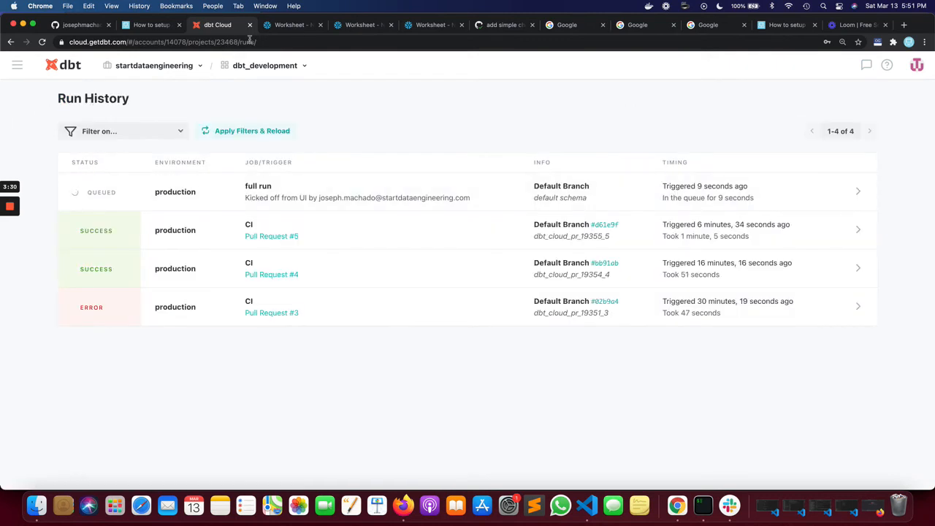
- Read the Scheduling jobs and Documentation sections of the Start Data Engineering article
click(149, 27)
scroll(241, 286, down, 10)
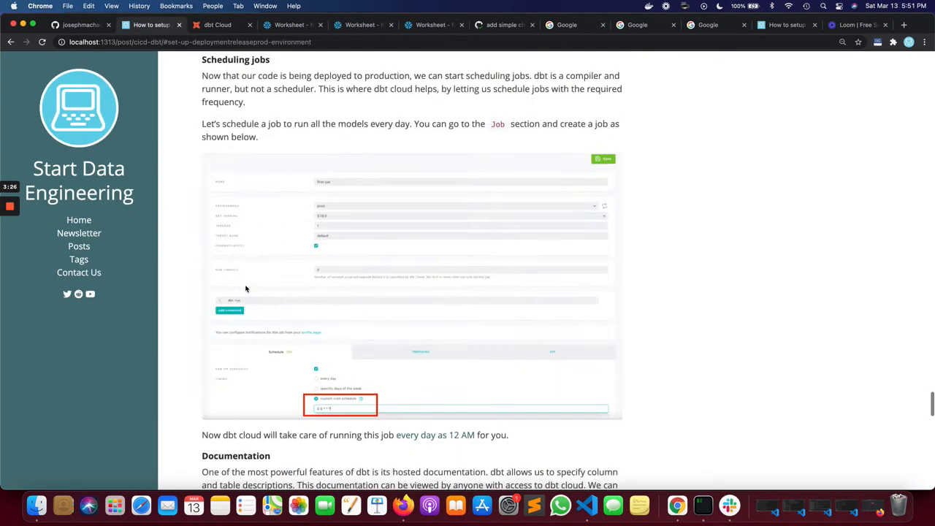
scroll(245, 288, down, 5)
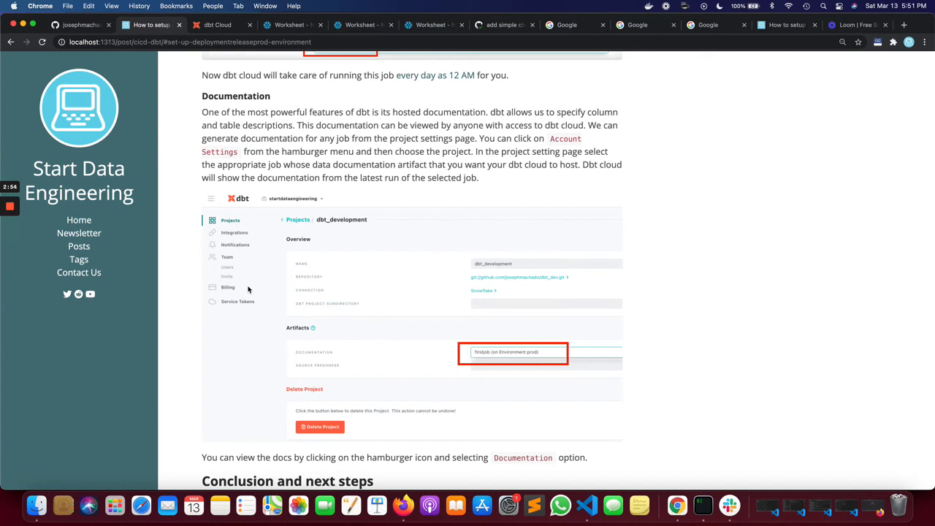
- Check the full run's progress in the dbt Cloud run history and return to the article's Documentation section
click(210, 30)
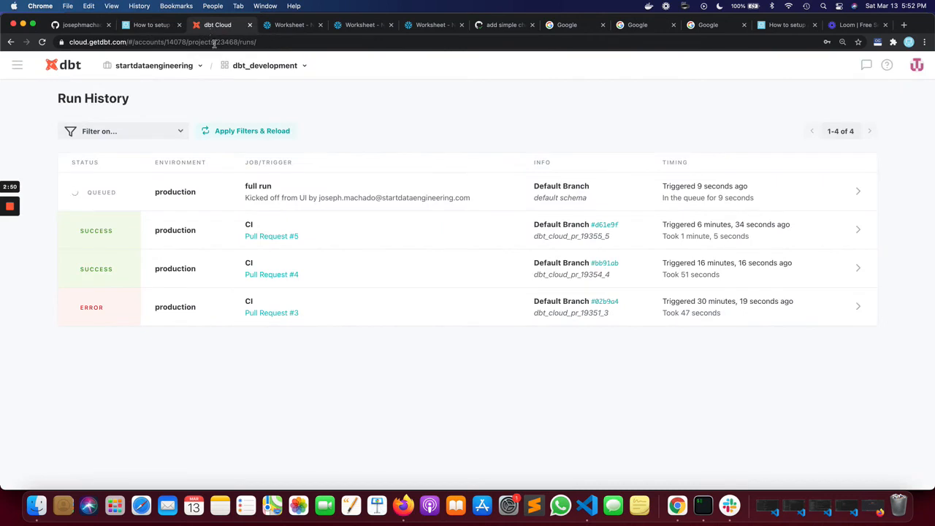
click(279, 201)
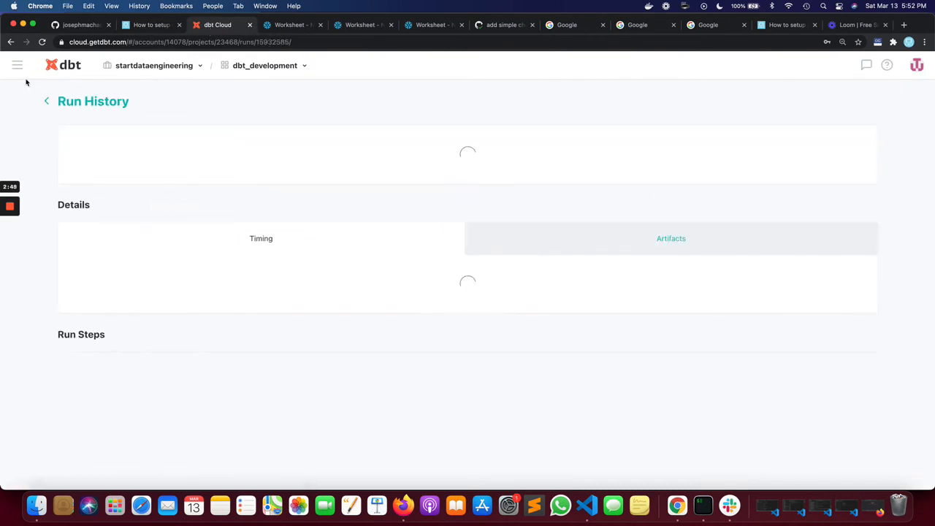
click(62, 100)
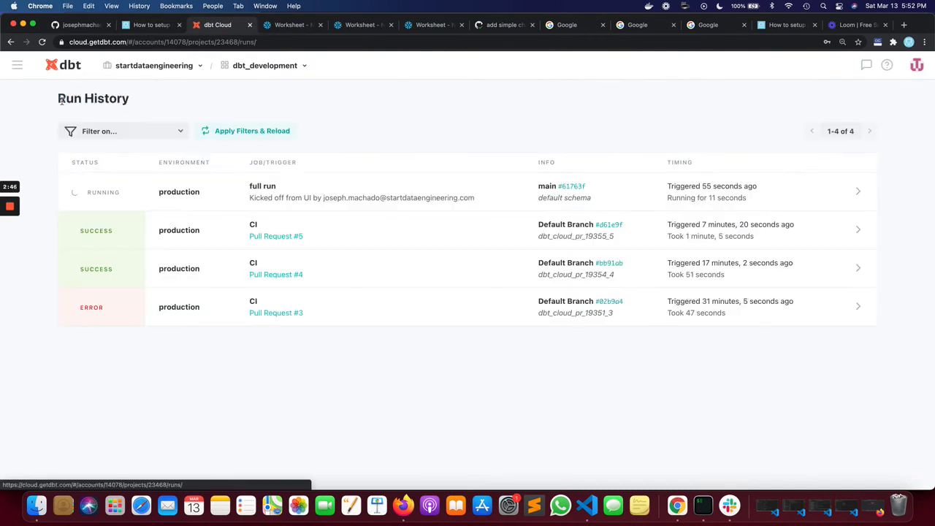
key(ctrl+shift+Tab)
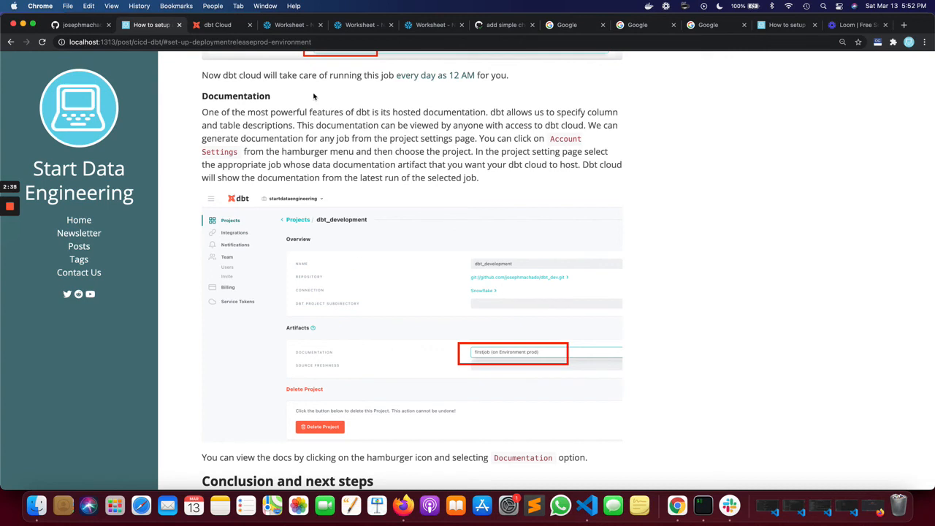
click(213, 32)
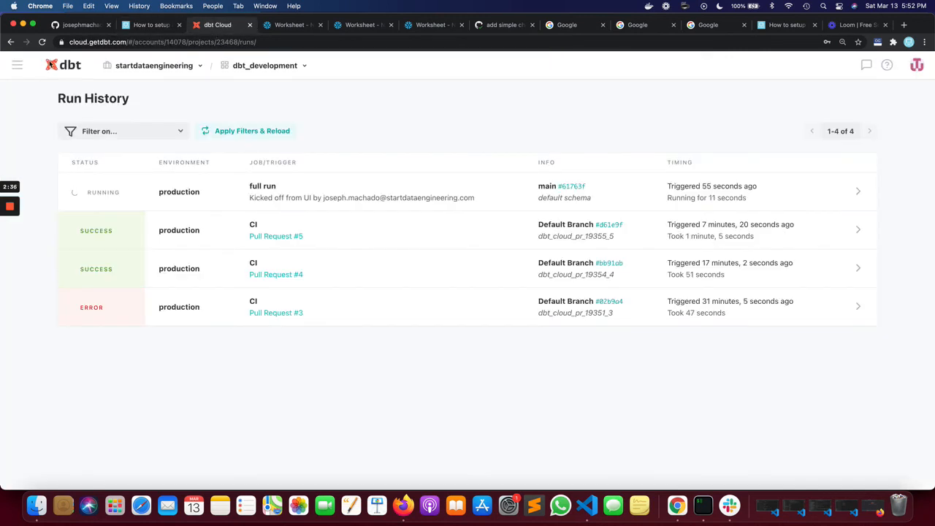
click(17, 65)
click(62, 236)
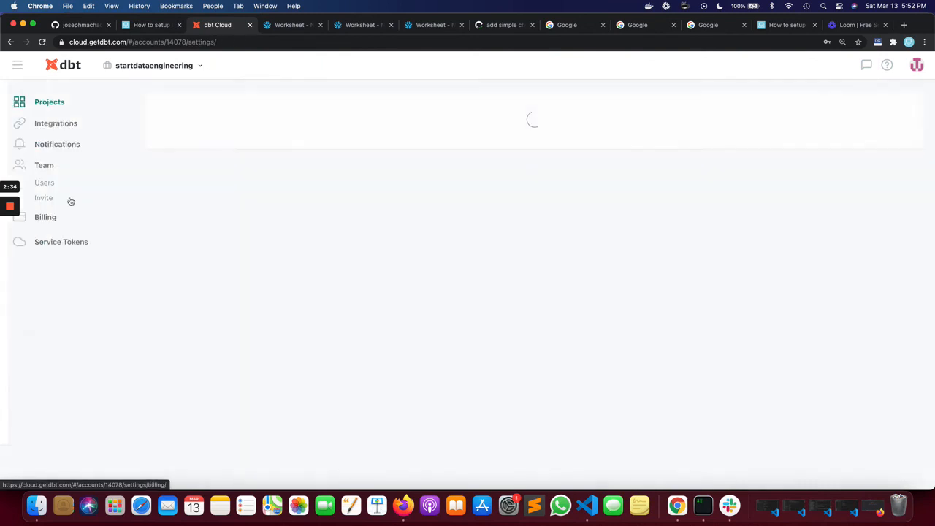
click(270, 147)
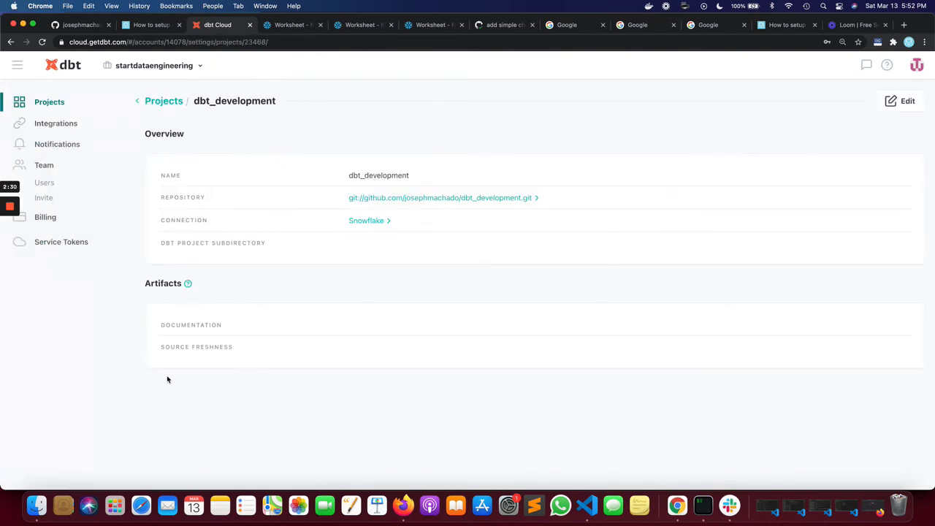
click(906, 105)
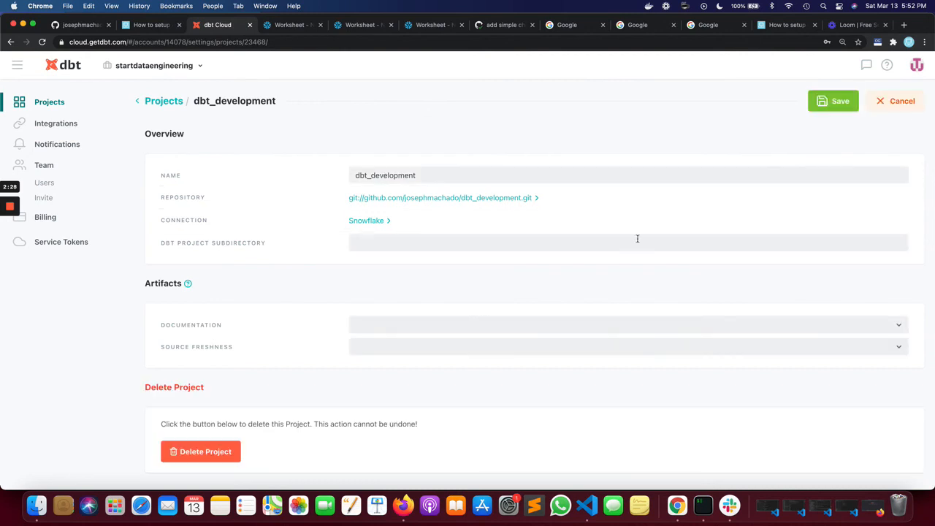
click(771, 330)
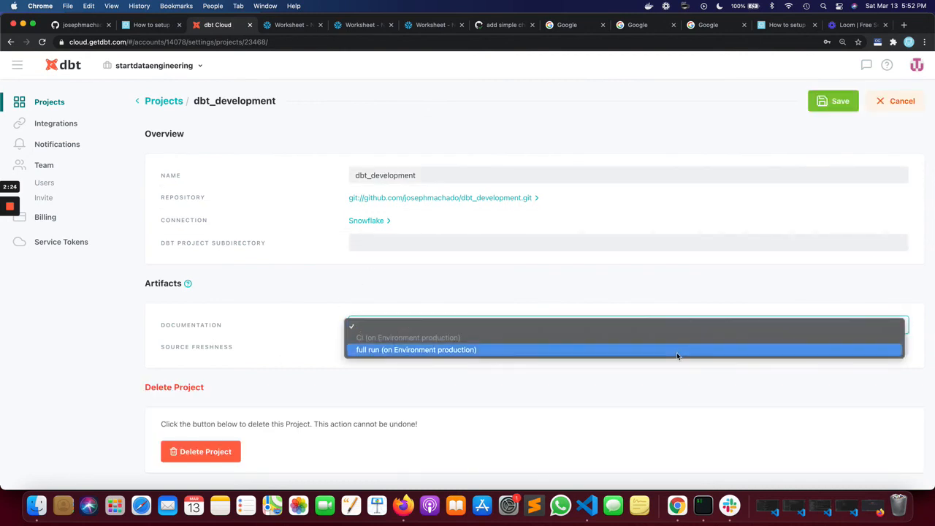
click(676, 350)
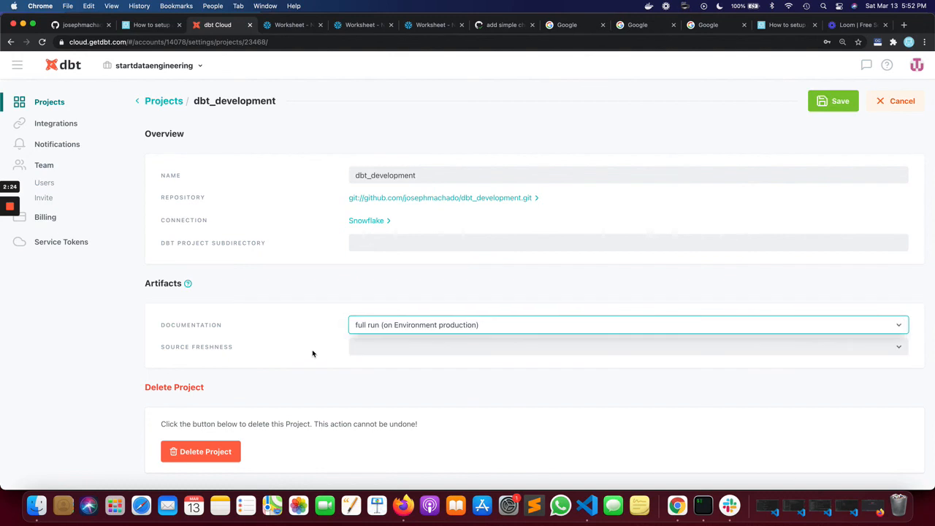
click(830, 99)
- Open the full run job's page from the jobs list to check its latest run
click(17, 65)
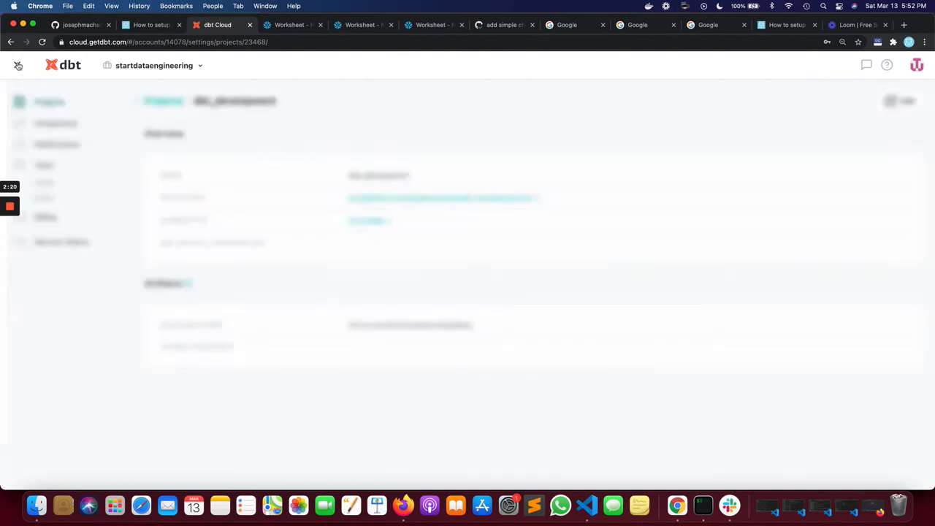
click(42, 144)
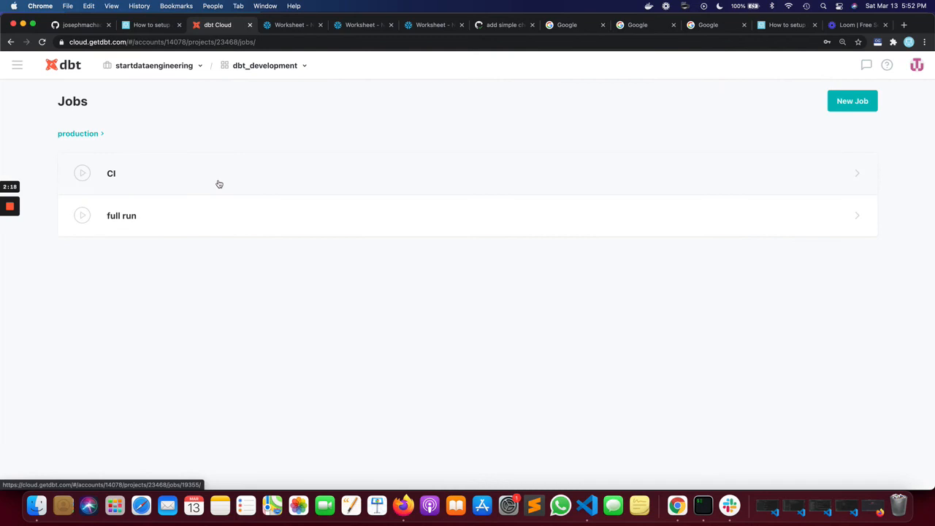
click(195, 215)
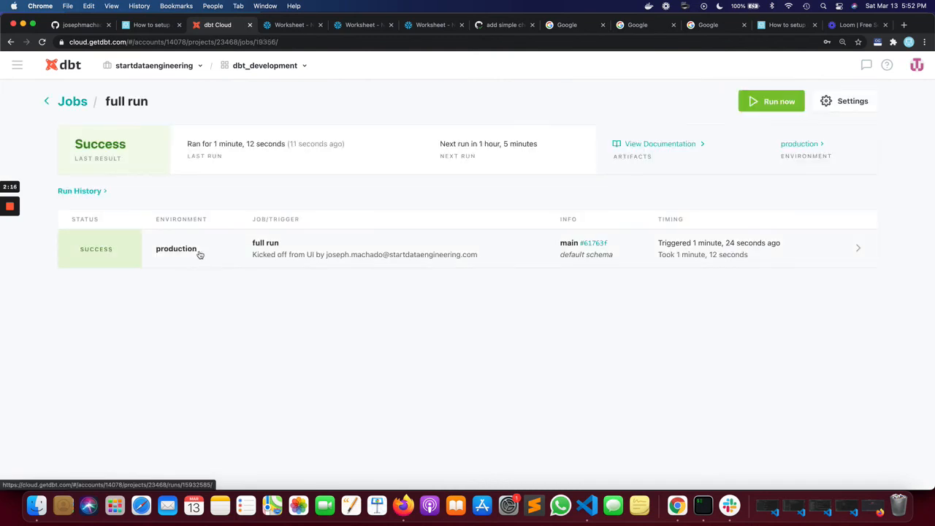
- In the SYSADMIN user's Snowflake worksheet, refresh the database objects and expand the ANALYTICS schema under PROD
click(432, 27)
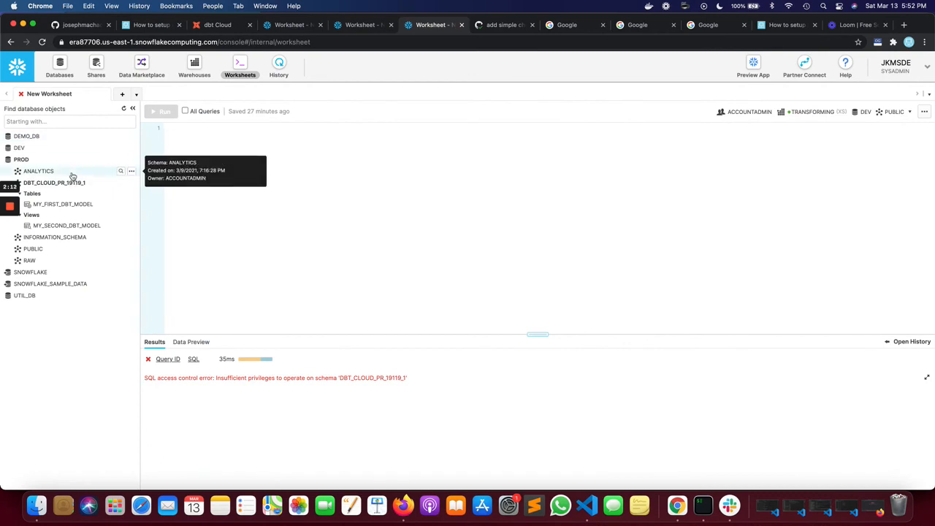
click(124, 108)
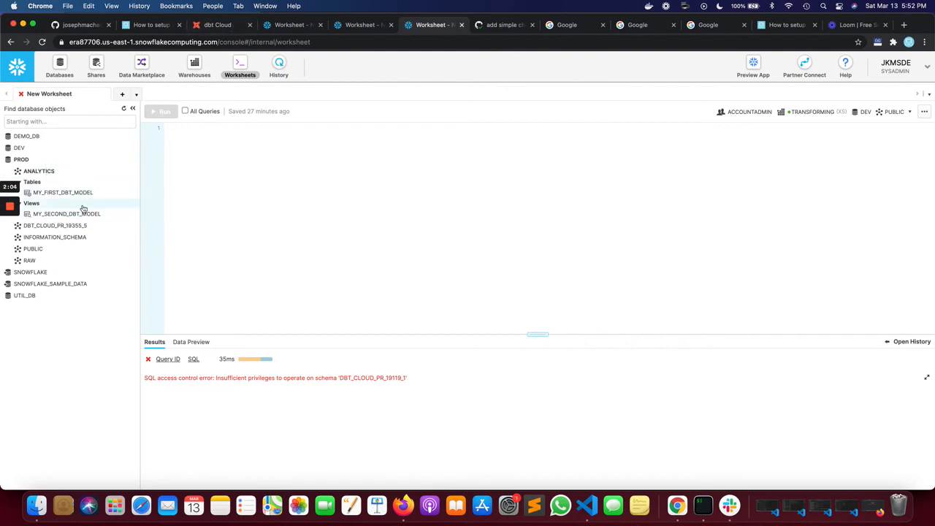
- Switch to dbt Cloud and open the hosted documentation of the dbt_development project
click(218, 27)
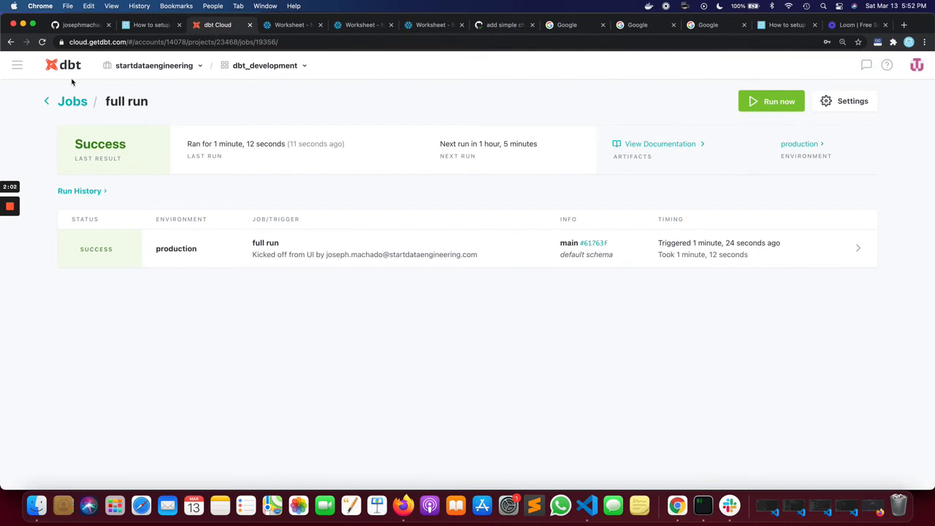
click(18, 67)
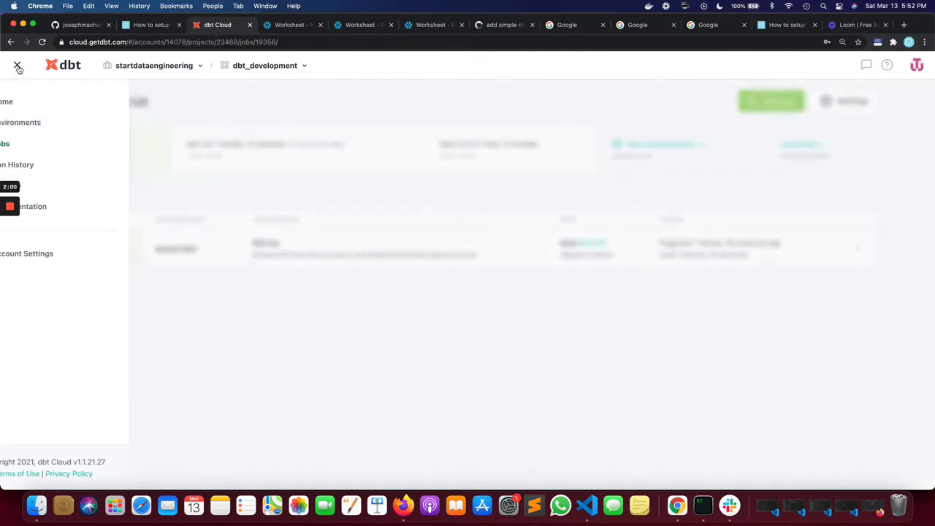
click(63, 205)
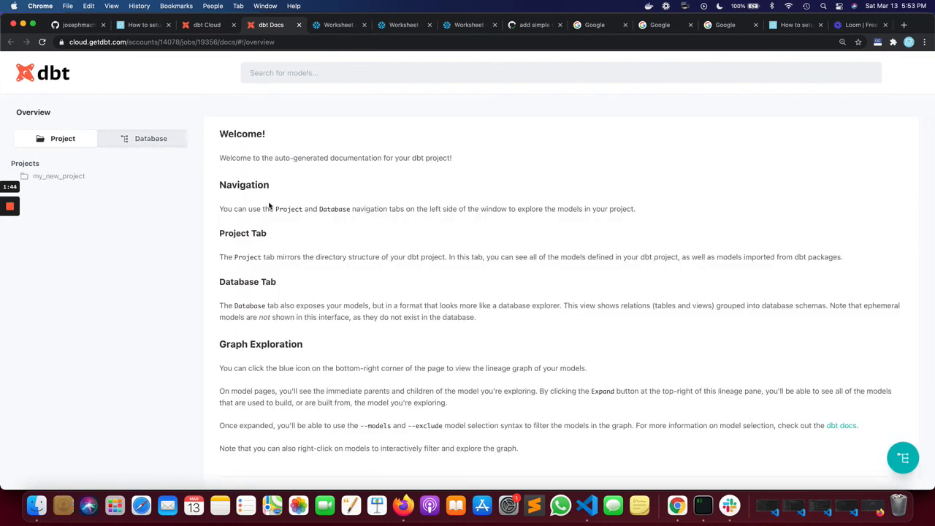
- Expand my_new_project down to the example models folder and open the my_first_dbt_model documentation page
click(70, 178)
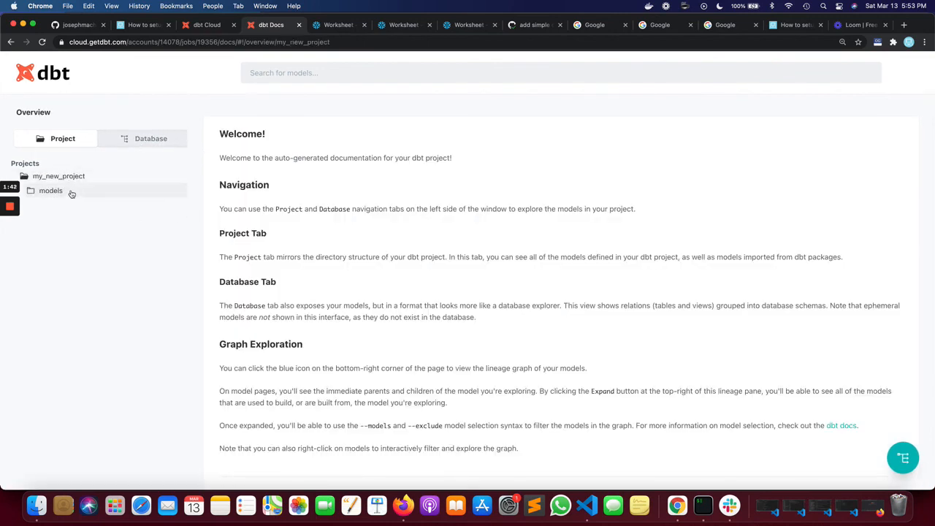
click(71, 192)
click(73, 206)
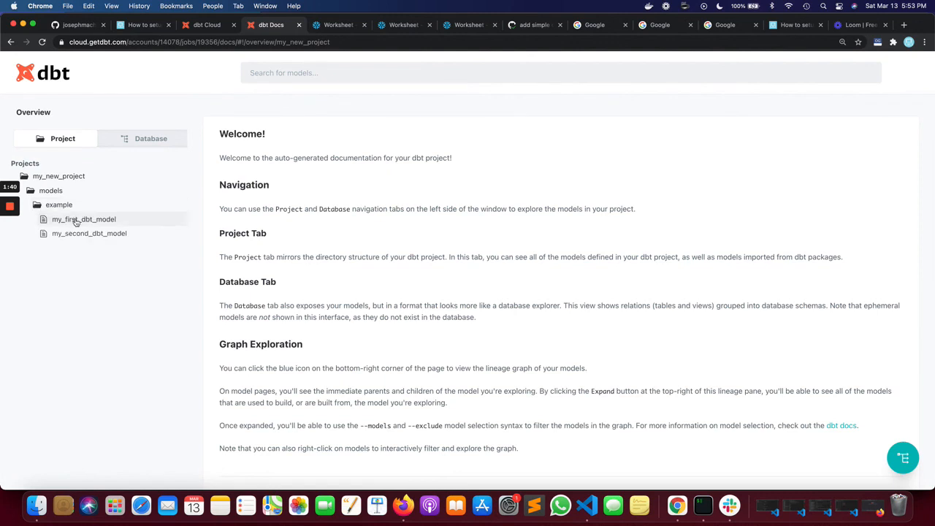
click(76, 221)
- Review my_first_dbt_model's source and compiled code, then its Description, Columns and Referenced By sections
scroll(350, 403, down, 1)
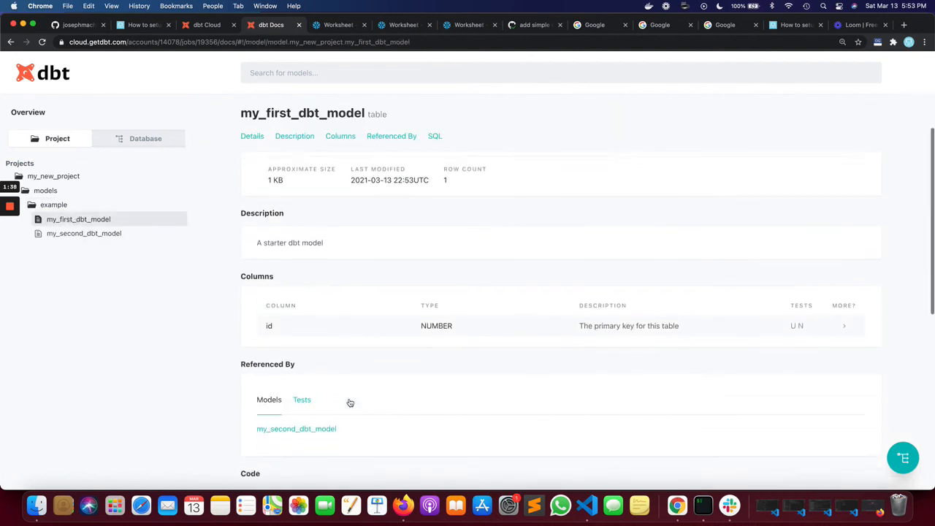
scroll(350, 403, down, 3)
scroll(282, 368, down, 3)
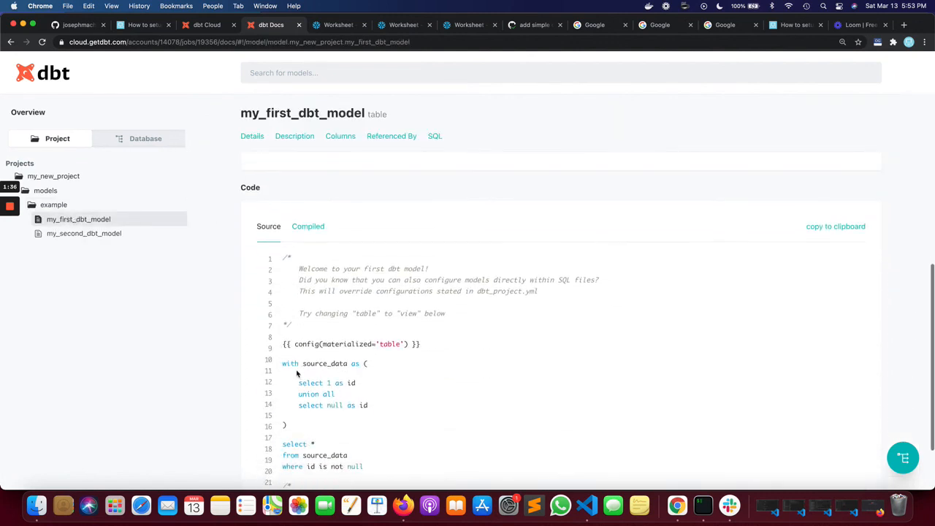
click(309, 227)
scroll(321, 176, up, 10)
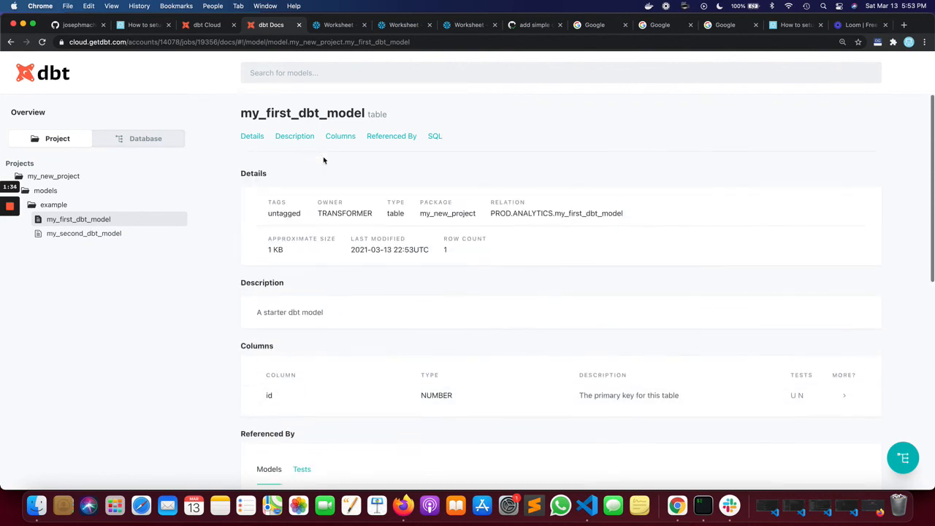
click(293, 137)
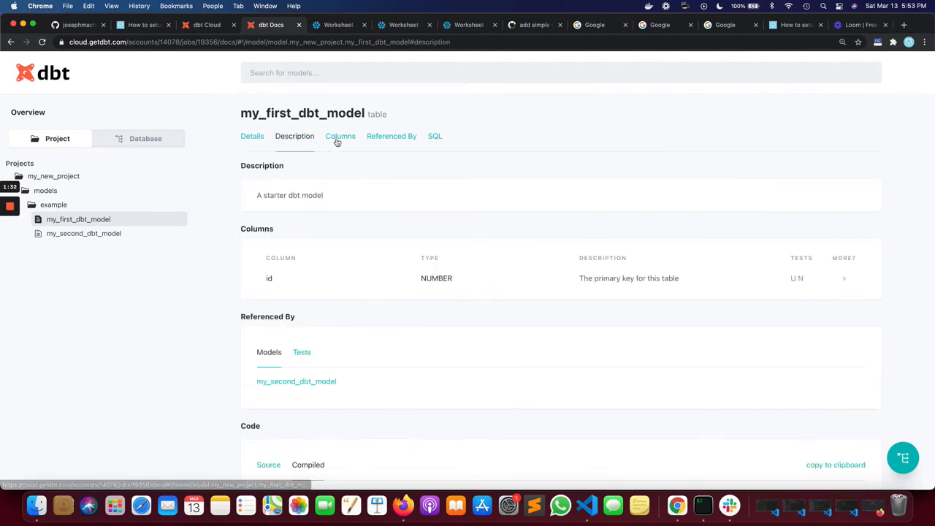
click(337, 138)
click(399, 145)
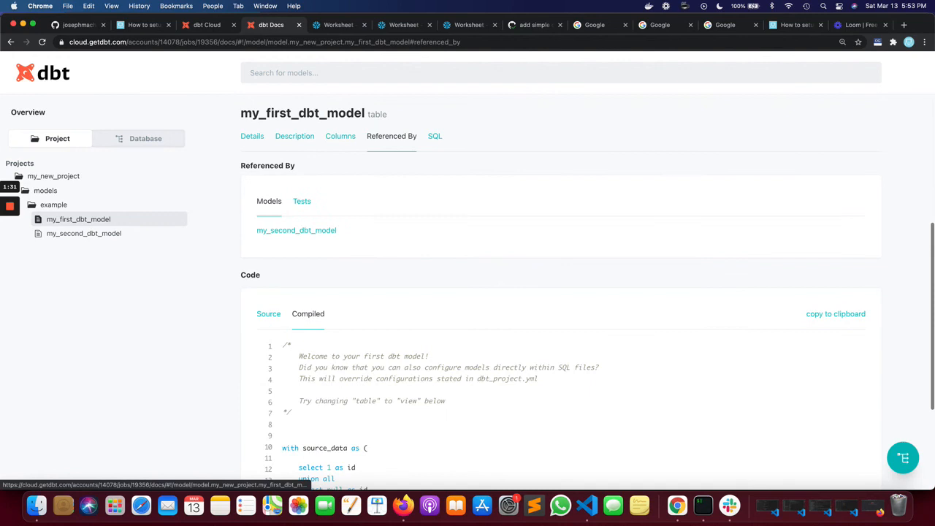
- View my_first_dbt_model's lineage graph in the expanded view and close it again
click(904, 459)
click(913, 89)
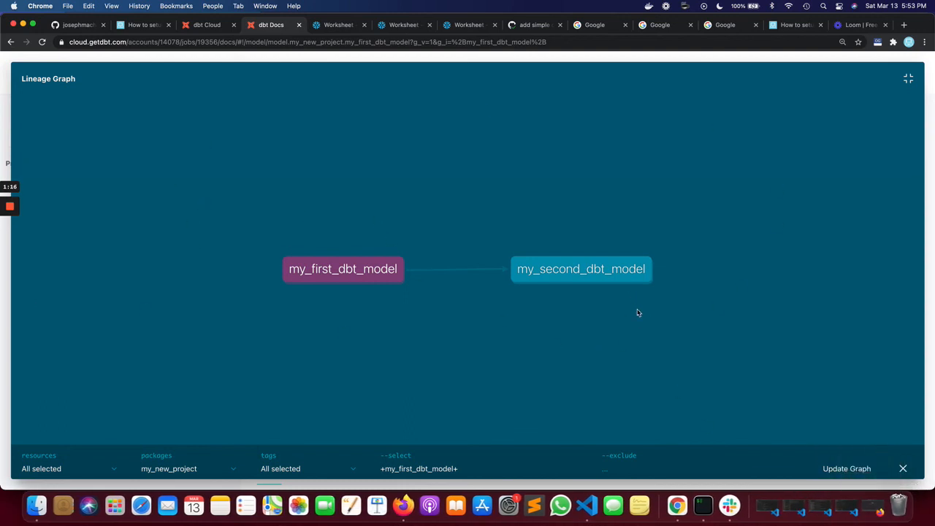
click(902, 470)
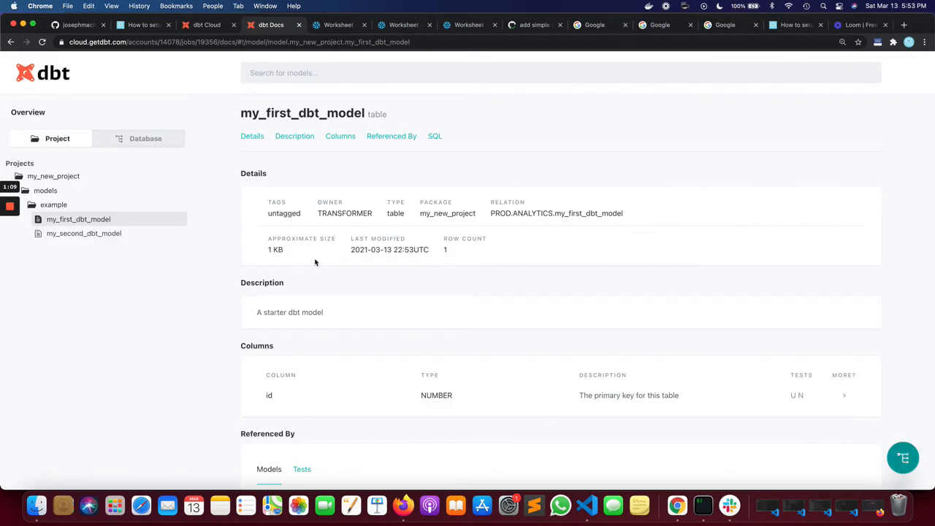
- Return to the Start Data Engineering article and read its Conclusion and next steps recap and the Further reading list
click(136, 26)
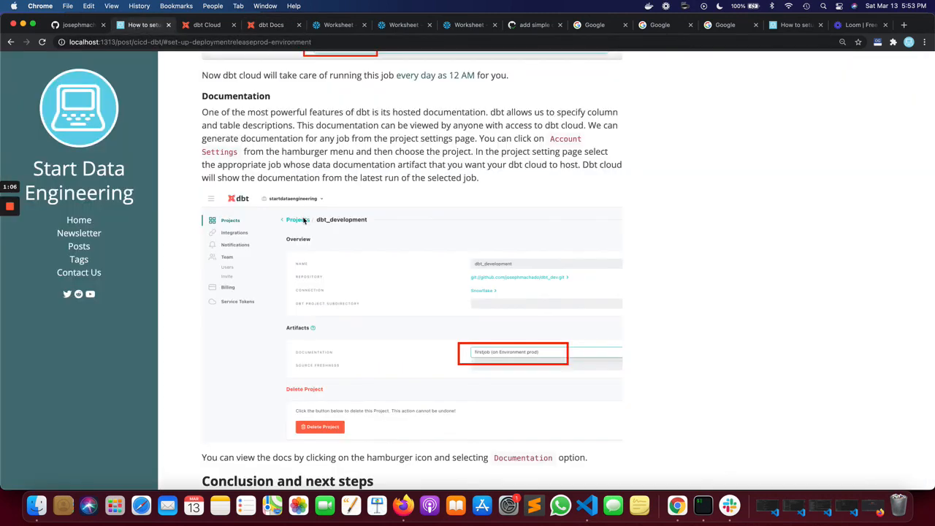
scroll(301, 236, down, 2)
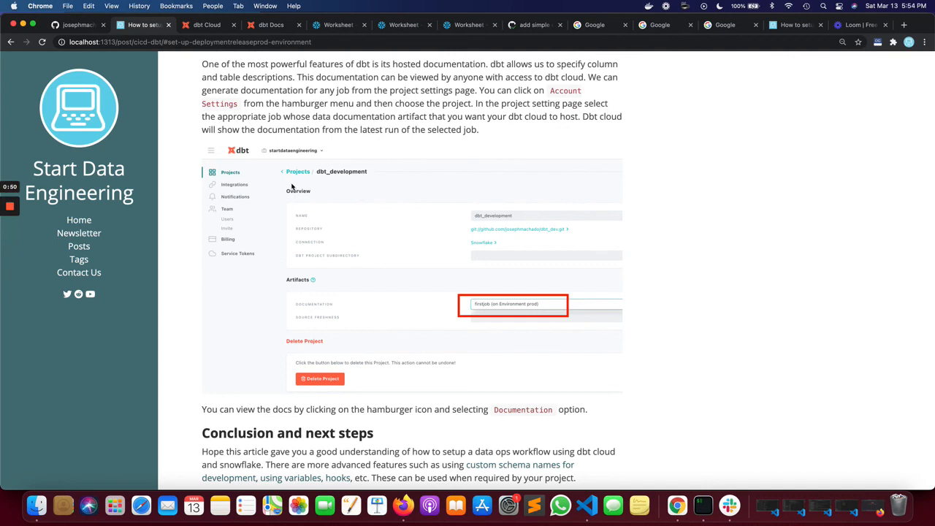
scroll(292, 188, down, 5)
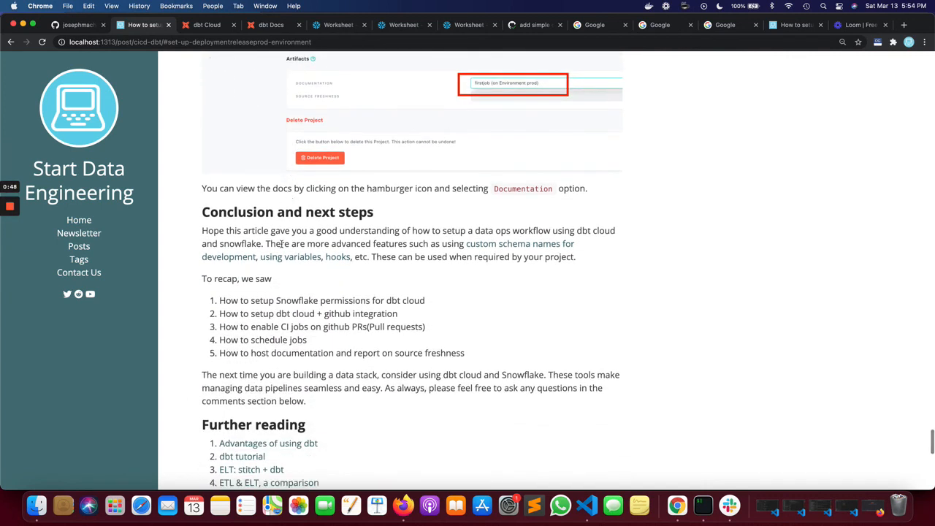
scroll(282, 244, down, 1)
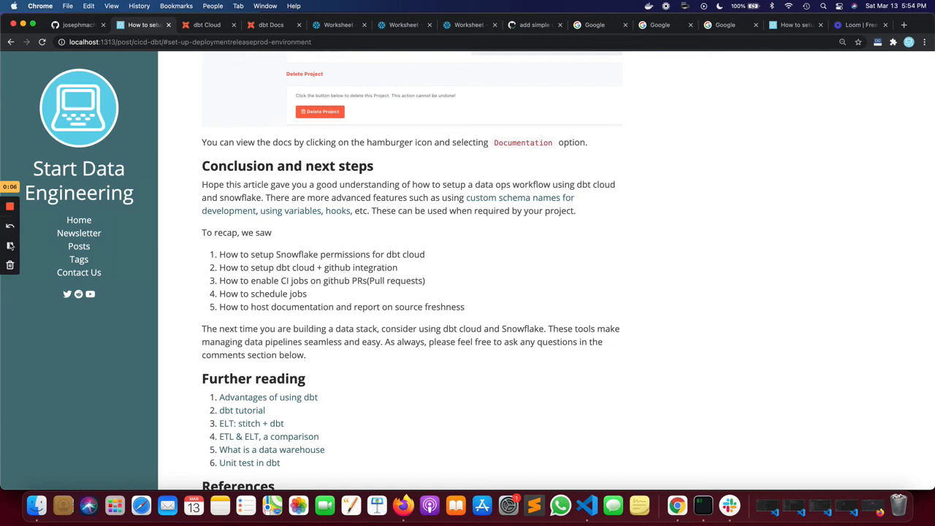
click(10, 246)
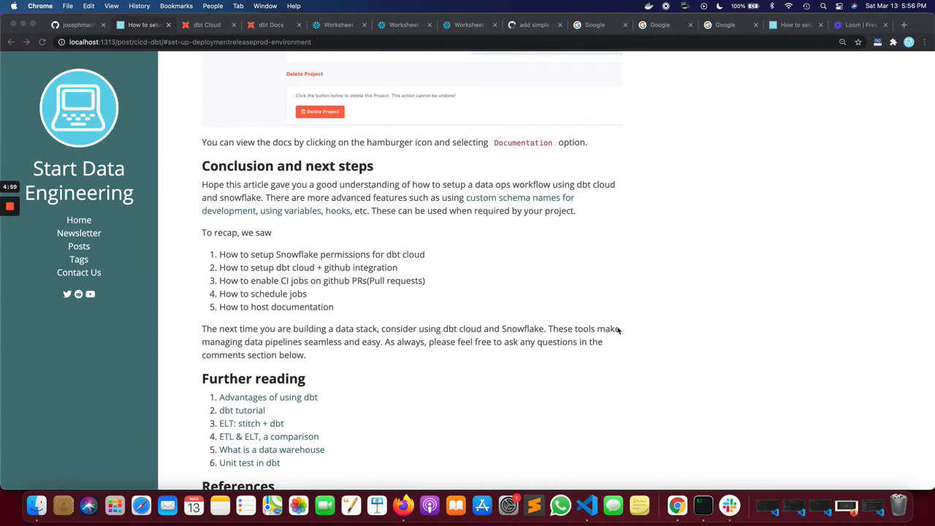